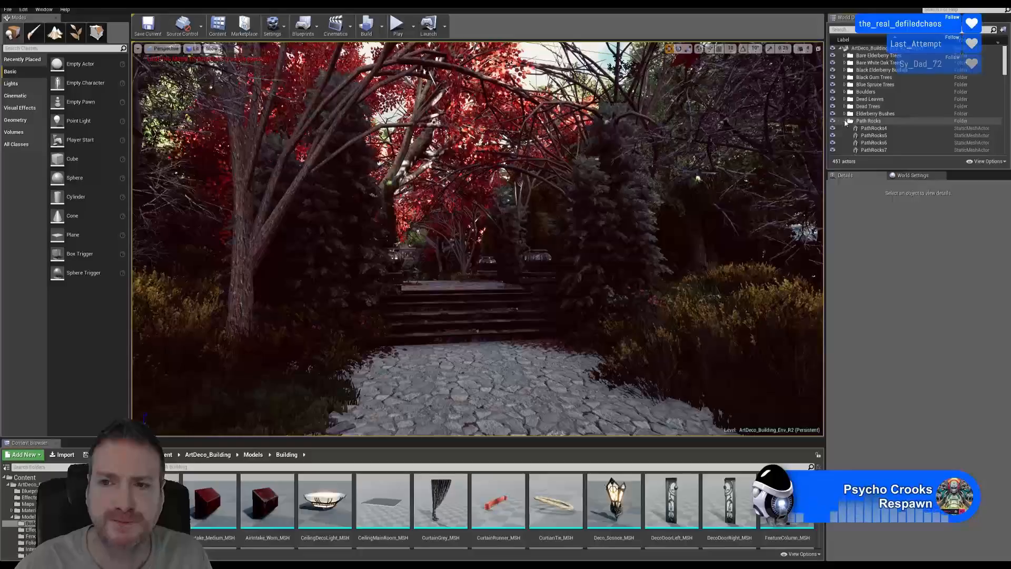
Make the ExponentialHeightFog actor visible in the level.
{"action": "left_click_drag", "start_coordinate": [1006, 62], "coordinate": [1007, 88]}
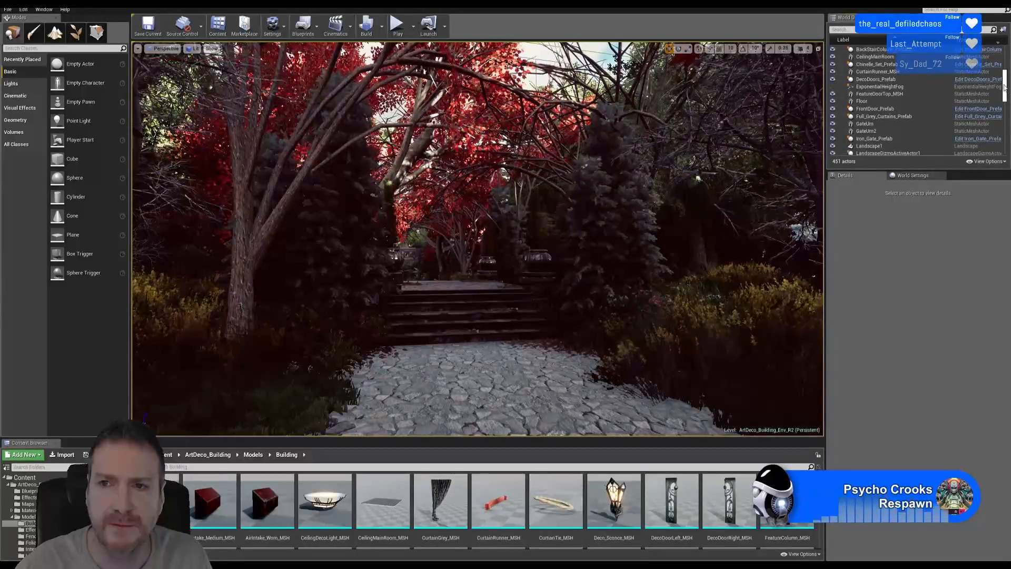
{"action": "left_click", "coordinate": [832, 87]}
Fly along the stone garden path to examine the trees, foliage and steps under the height fog.
{"action": "right_click_drag", "start_coordinate": [391, 223], "coordinate": [351, 259]}
{"action": "key", "text": "w"}
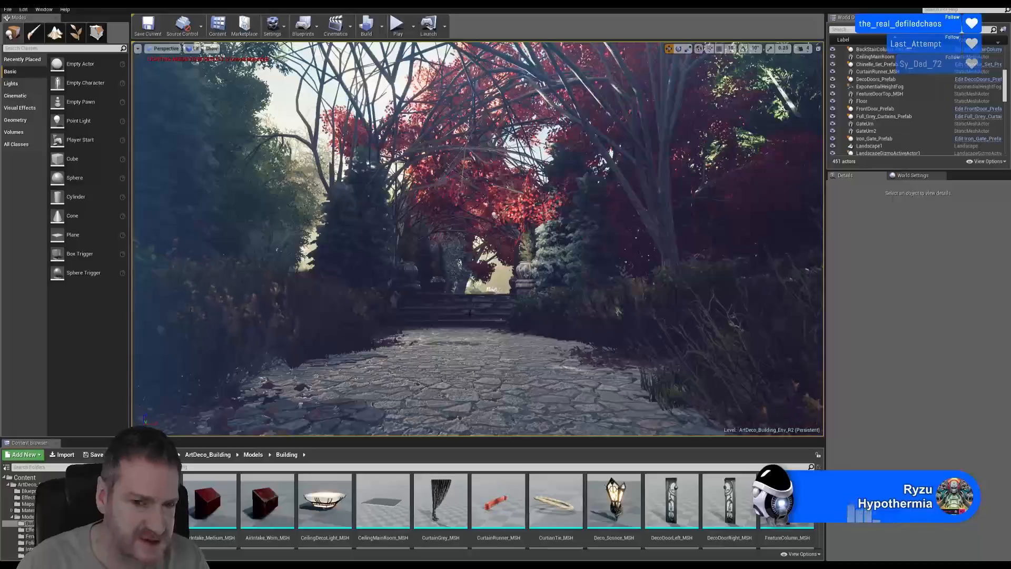
{"action": "right_click_drag", "start_coordinate": [485, 314], "coordinate": [1001, 304]}
{"action": "key", "text": "w"}
{"action": "key", "text": "w"}
{"action": "right_click_drag", "start_coordinate": [507, 366], "coordinate": [507, 366]}
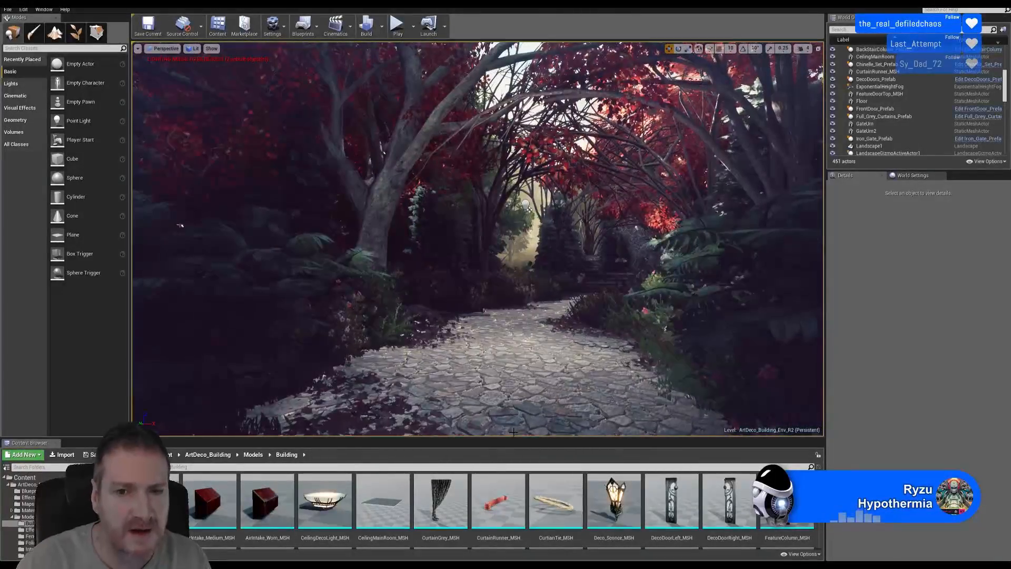
{"action": "key", "text": "w"}
{"action": "right_click_drag", "start_coordinate": [522, 320], "coordinate": [524, 321]}
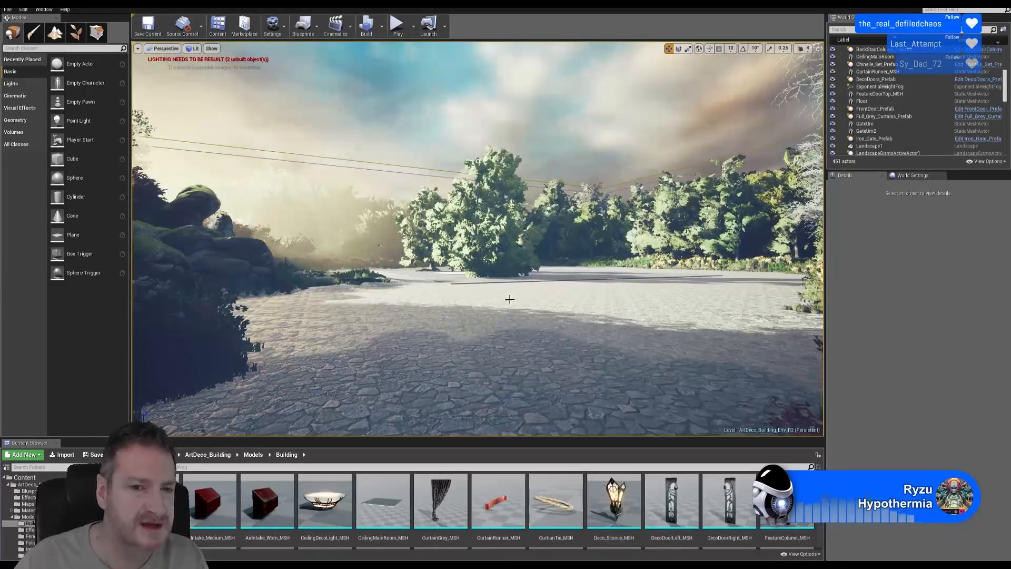
Switch to 3ds Max to view the red brick Art Deco building model, then return to Unreal Editor.
{"action": "left_click", "coordinate": [973, 5]}
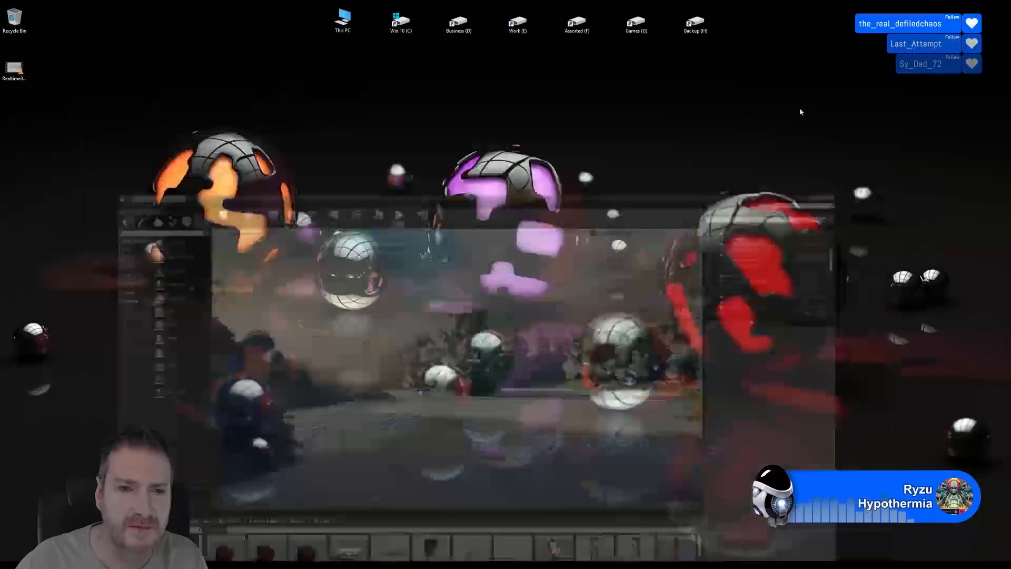
{"action": "key", "text": "alt+Tab"}
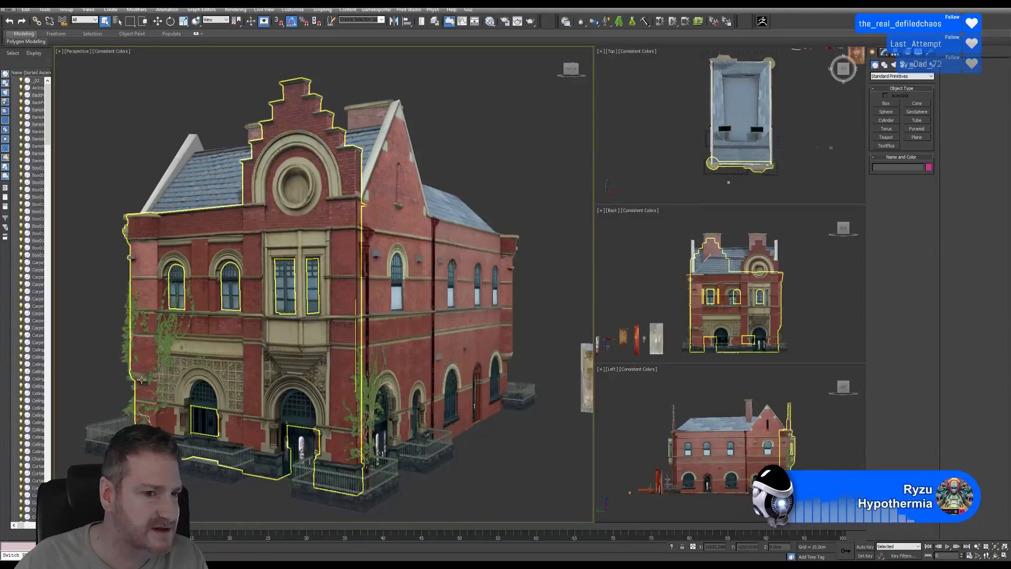
{"action": "left_click", "coordinate": [482, 289]}
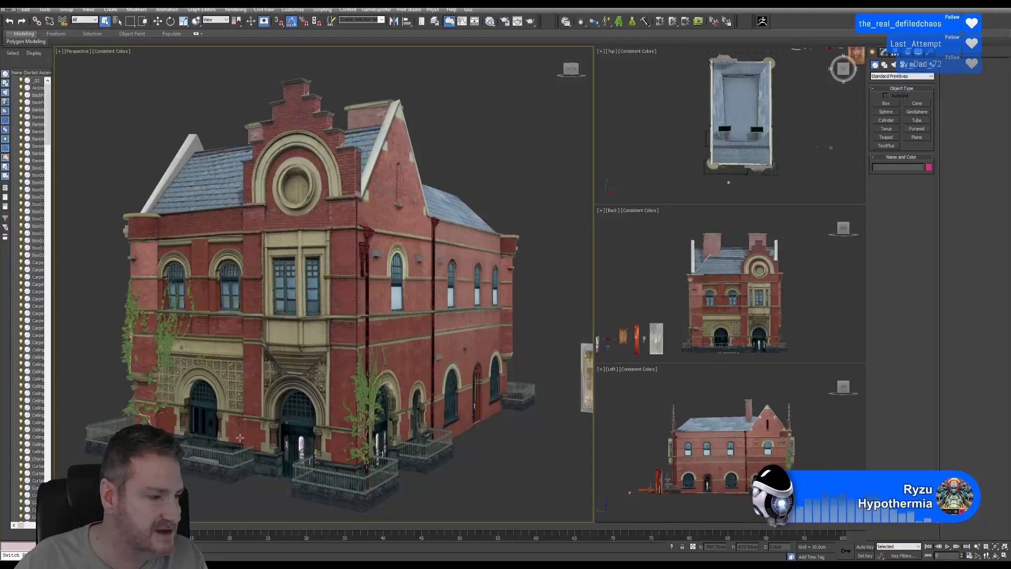
{"action": "left_click", "coordinate": [958, 5]}
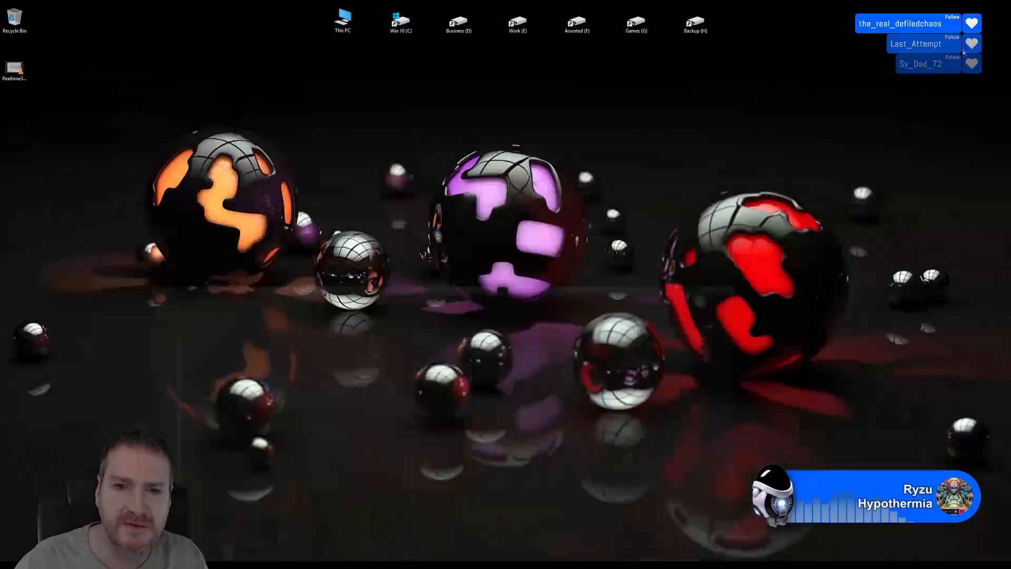
{"action": "left_click", "coordinate": [369, 567]}
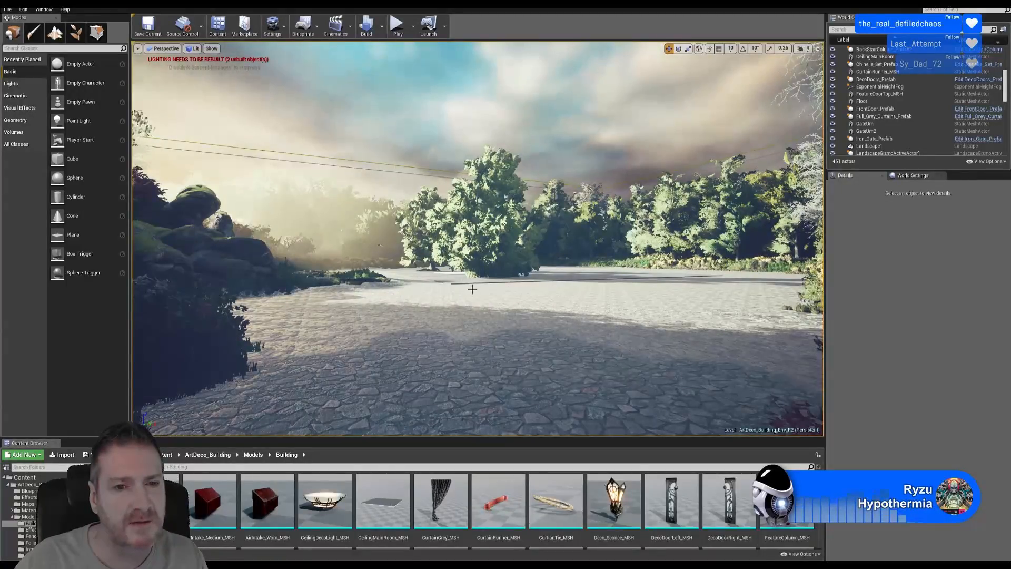
Fly through the level to examine the open stone-paved clearing and the wooded path around it.
{"action": "right_click_drag", "start_coordinate": [472, 289], "coordinate": [545, 287]}
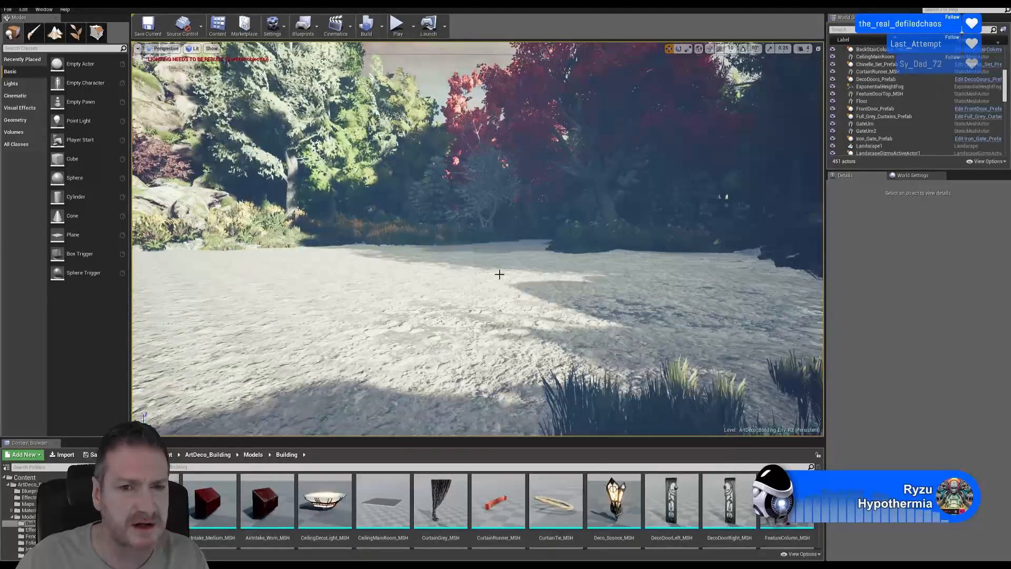
{"action": "key", "text": "w"}
{"action": "right_click_drag", "start_coordinate": [499, 274], "coordinate": [597, 214]}
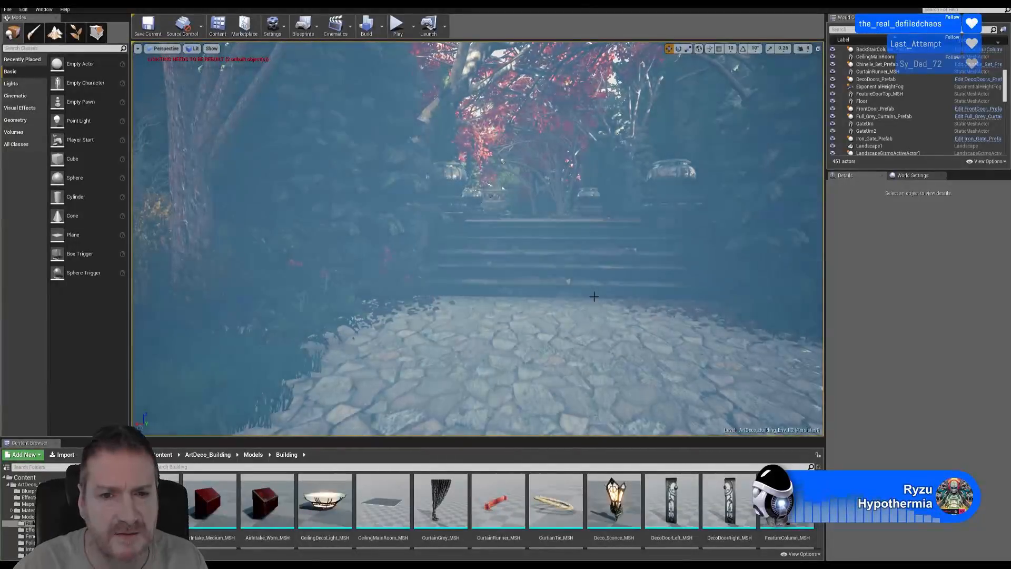
{"action": "right_click_drag", "start_coordinate": [594, 297], "coordinate": [360, 101]}
{"action": "key", "text": "w"}
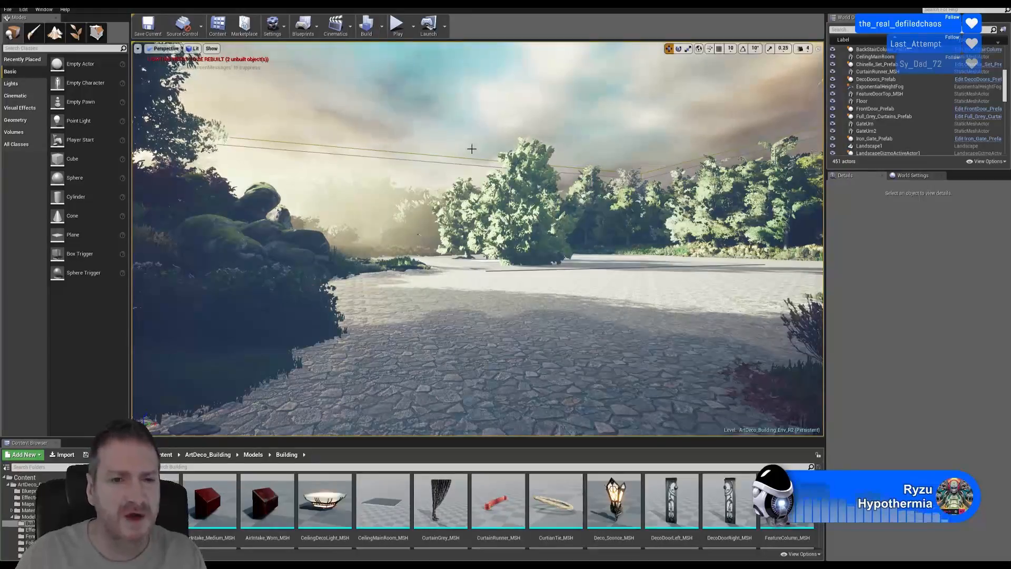
{"action": "mouse_move", "coordinate": [419, 235]}
{"action": "right_mouse_down"}
{"action": "mouse_move", "coordinate": [705, 250]}
{"action": "mouse_move", "coordinate": [732, 240]}
{"action": "mouse_move", "coordinate": [364, 245]}
{"action": "right_mouse_up"}
{"action": "key", "text": "w"}
{"action": "key", "text": "s"}
{"action": "key", "text": "w"}
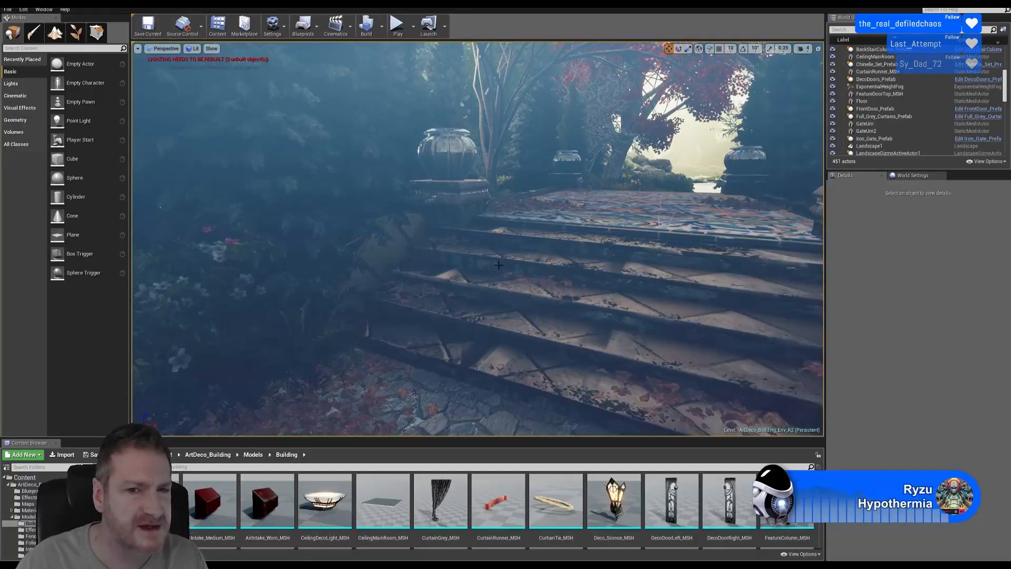
Examine the raised tiled terrace, its stone steps and the flanking urns from several viewpoints.
{"action": "right_click_drag", "start_coordinate": [498, 268], "coordinate": [577, 267]}
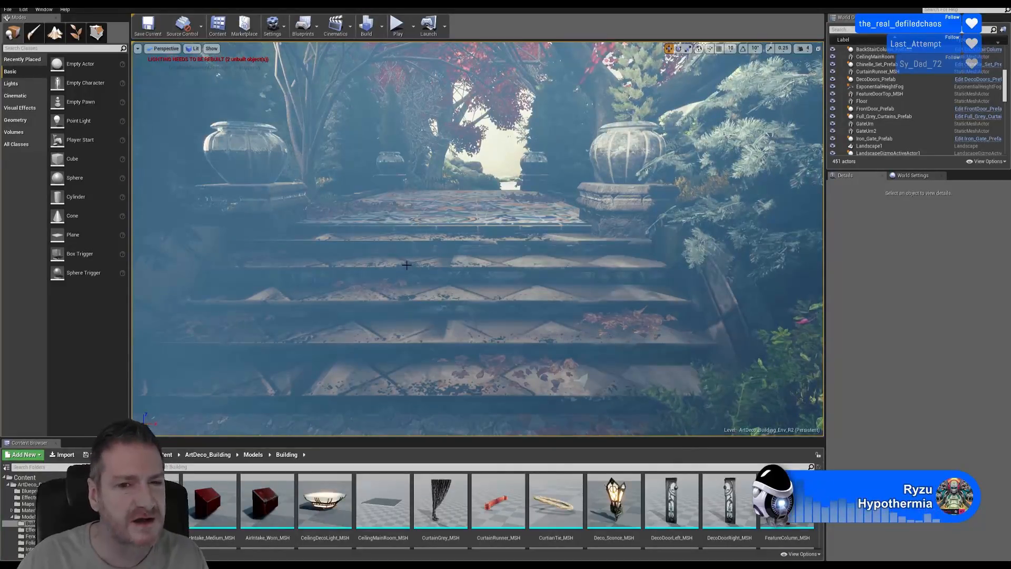
{"action": "right_click_drag", "start_coordinate": [425, 278], "coordinate": [386, 246]}
{"action": "key", "text": "s"}
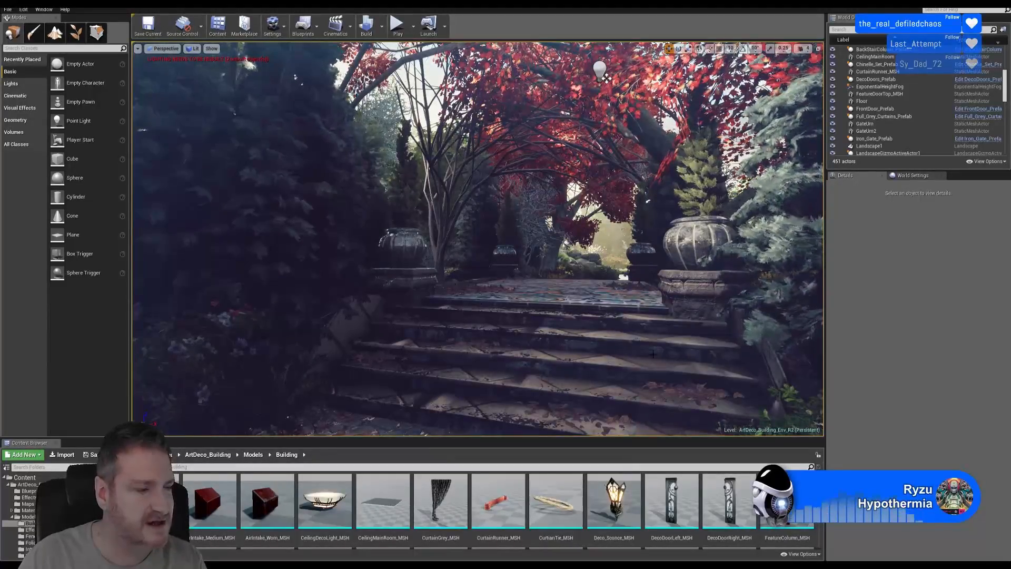
{"action": "right_click_drag", "start_coordinate": [627, 334], "coordinate": [639, 341]}
{"action": "key", "text": "s"}
{"action": "key", "text": "w"}
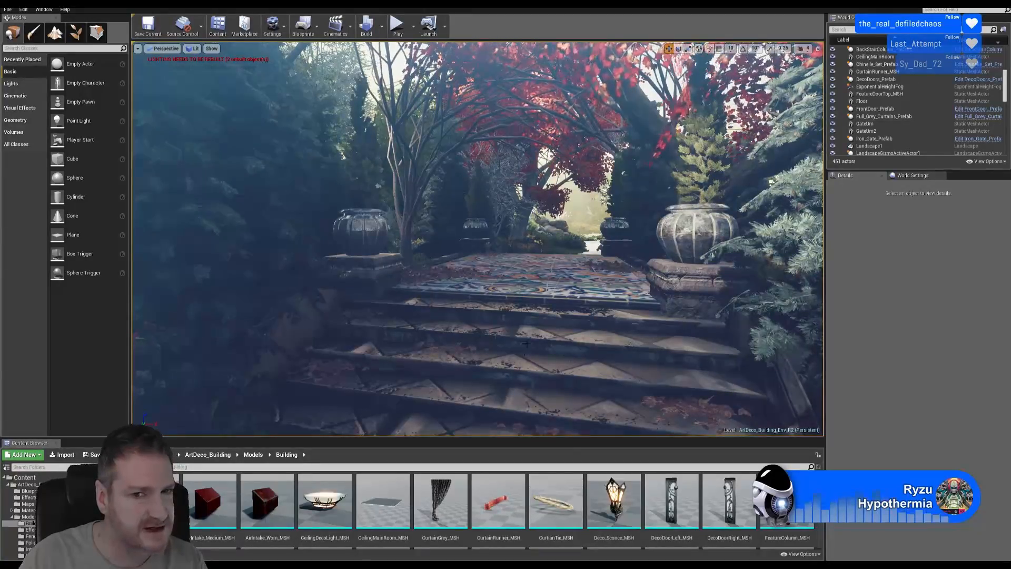
{"action": "right_click_drag", "start_coordinate": [594, 290], "coordinate": [594, 290]}
{"action": "right_click_drag", "start_coordinate": [477, 239], "coordinate": [484, 162]}
{"action": "mouse_move", "coordinate": [607, 76]}
{"action": "right_mouse_down"}
{"action": "mouse_move", "coordinate": [595, 79]}
{"action": "mouse_move", "coordinate": [607, 77]}
{"action": "right_mouse_up"}
{"action": "right_click_drag", "start_coordinate": [544, 373], "coordinate": [540, 373]}
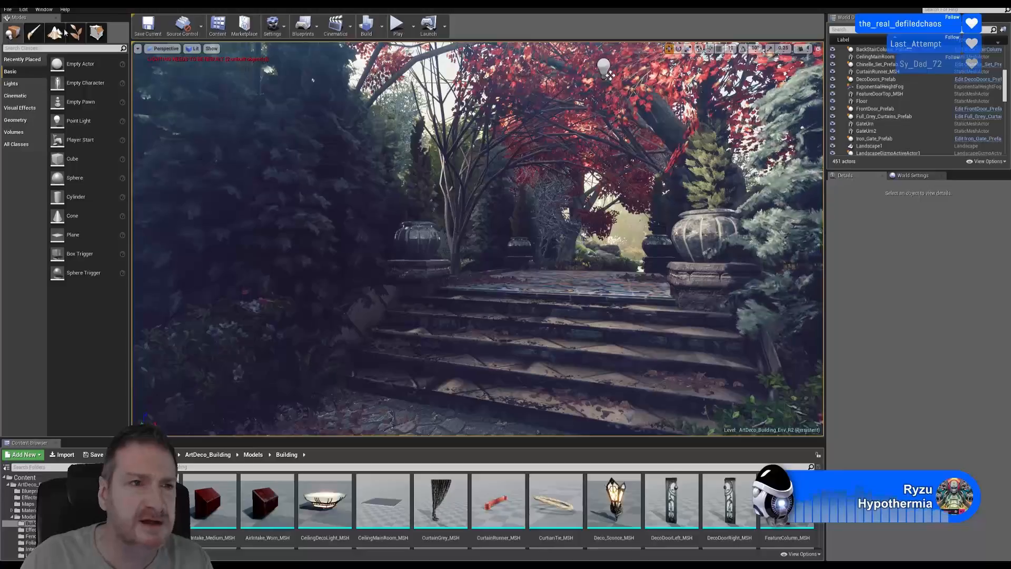
Save all changed levels and assets in the project, then switch to 3ds Max.
{"action": "left_click", "coordinate": [7, 10]}
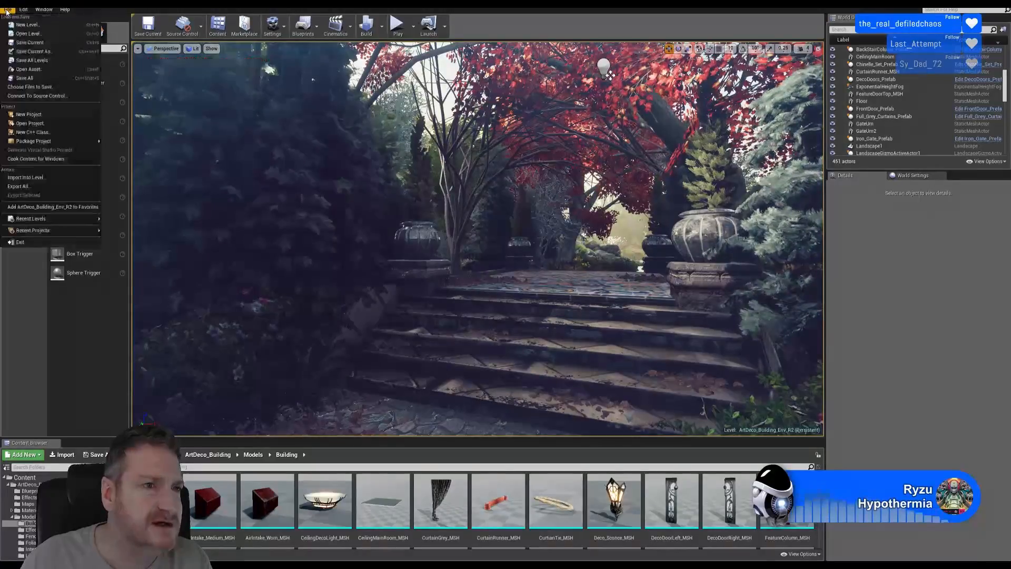
{"action": "left_click", "coordinate": [36, 78]}
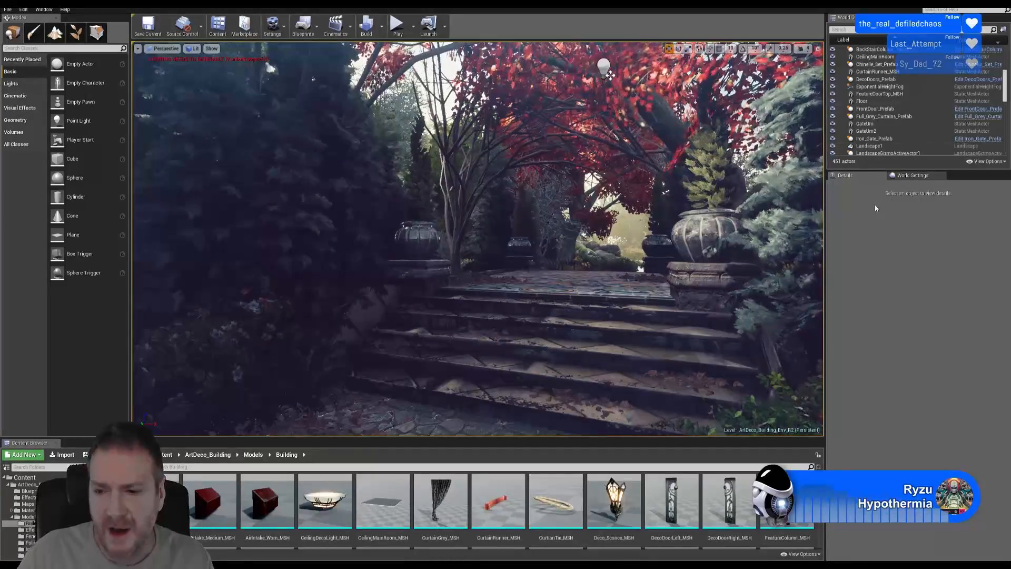
{"action": "left_click", "coordinate": [972, 8]}
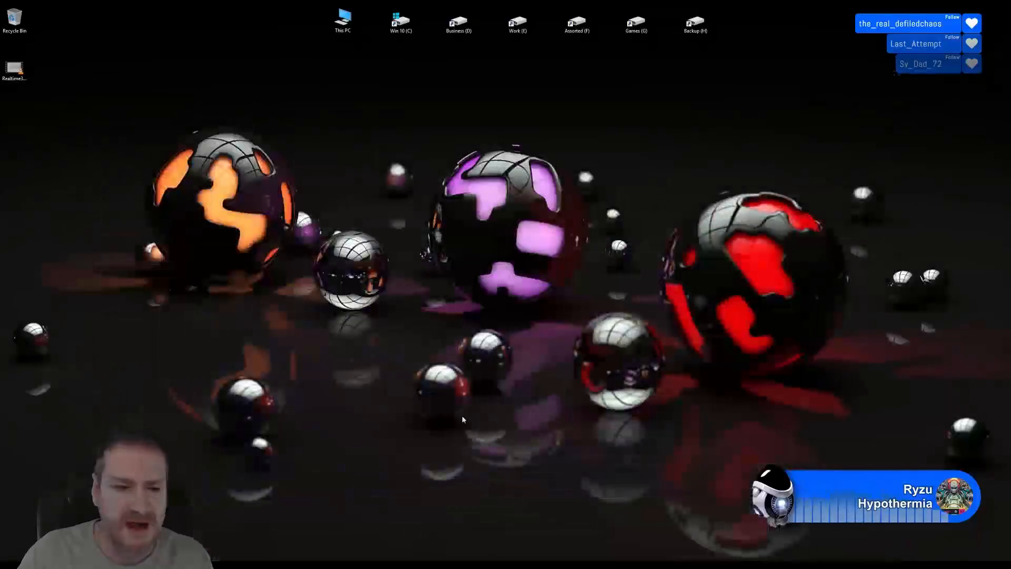
{"action": "left_click", "coordinate": [311, 562]}
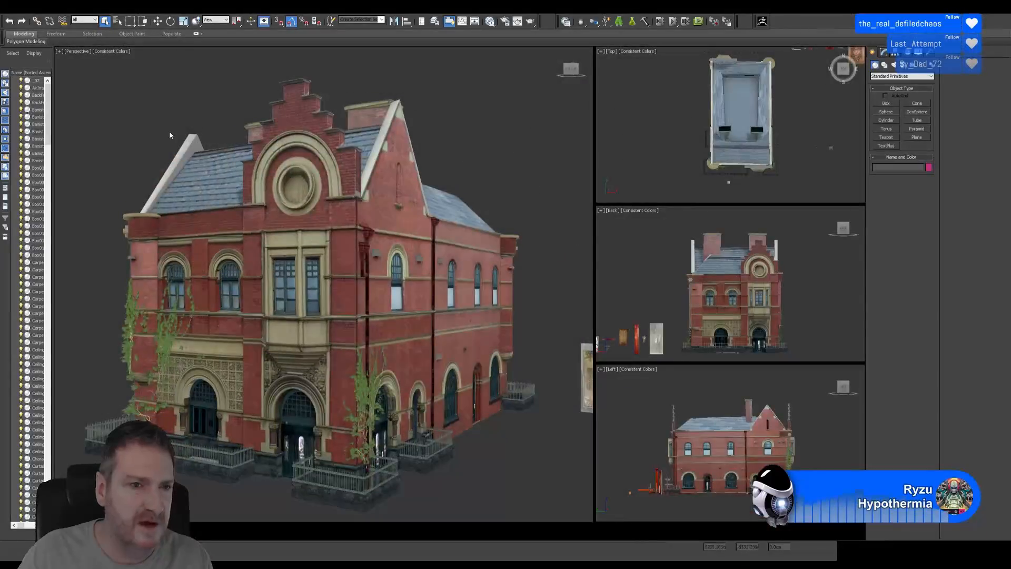
Browse the scene files in the Deco_Model folder, previewing Setee_Low.max, Couch.max and SideTable_Low.max.
{"action": "left_click", "coordinate": [8, 8]}
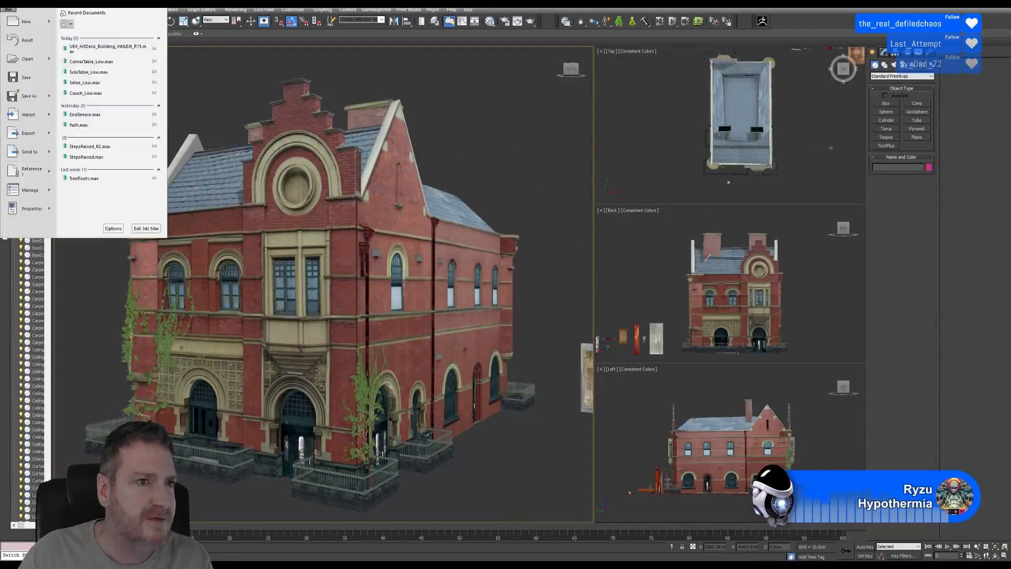
{"action": "left_click", "coordinate": [17, 60]}
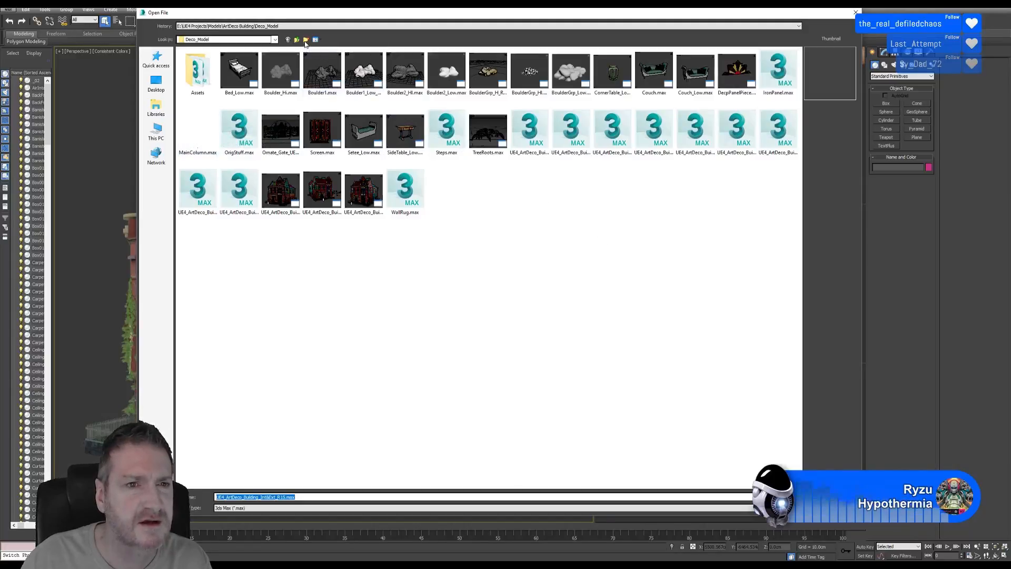
{"action": "left_click", "coordinate": [298, 41]}
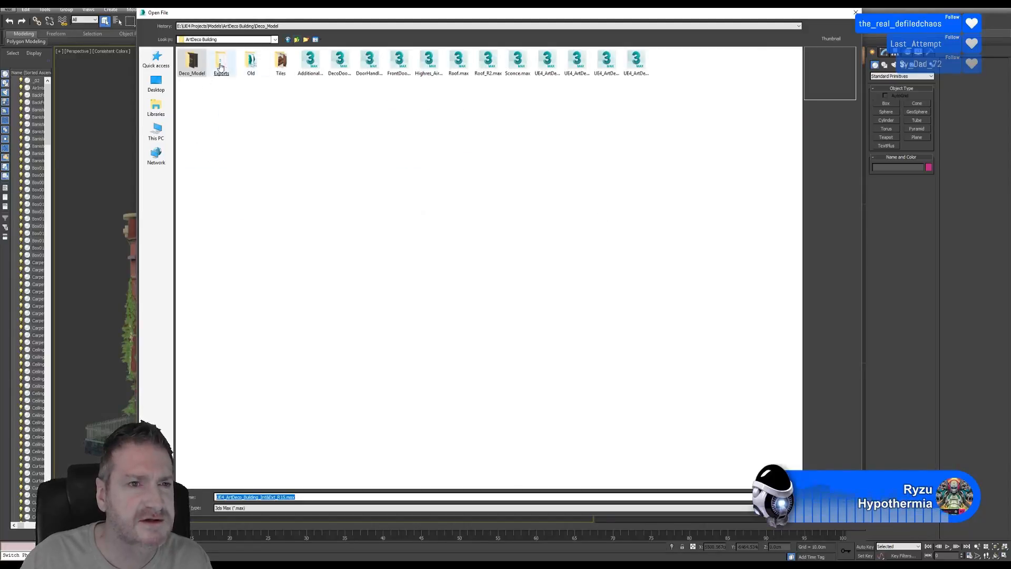
{"action": "double_click", "coordinate": [192, 61]}
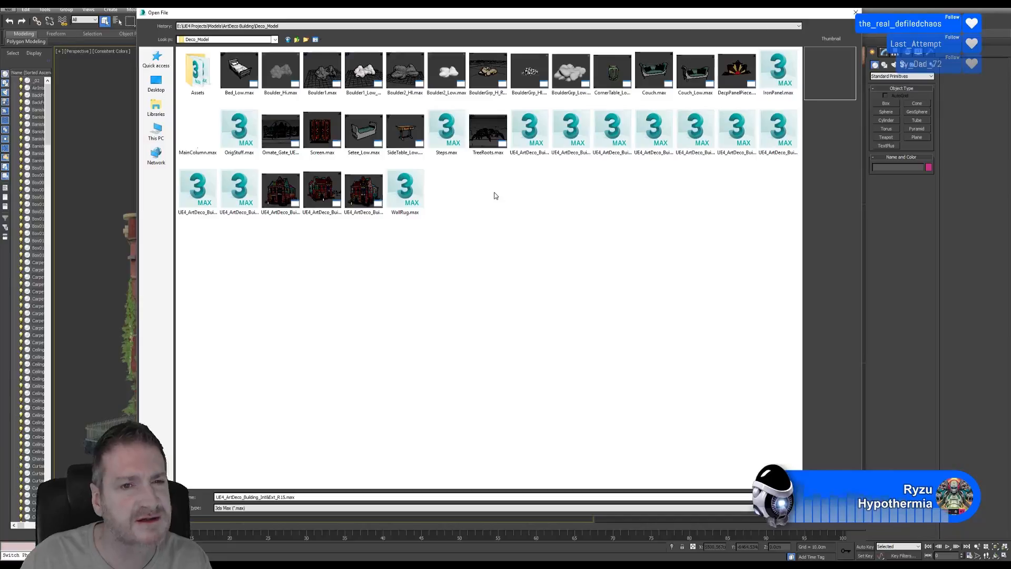
{"action": "left_click", "coordinate": [365, 138]}
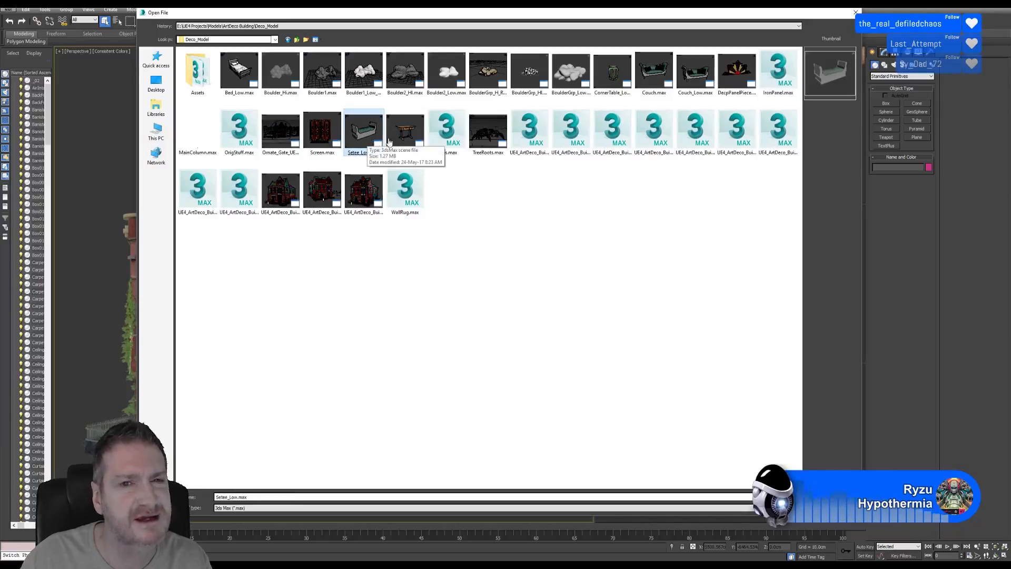
{"action": "left_click", "coordinate": [653, 79]}
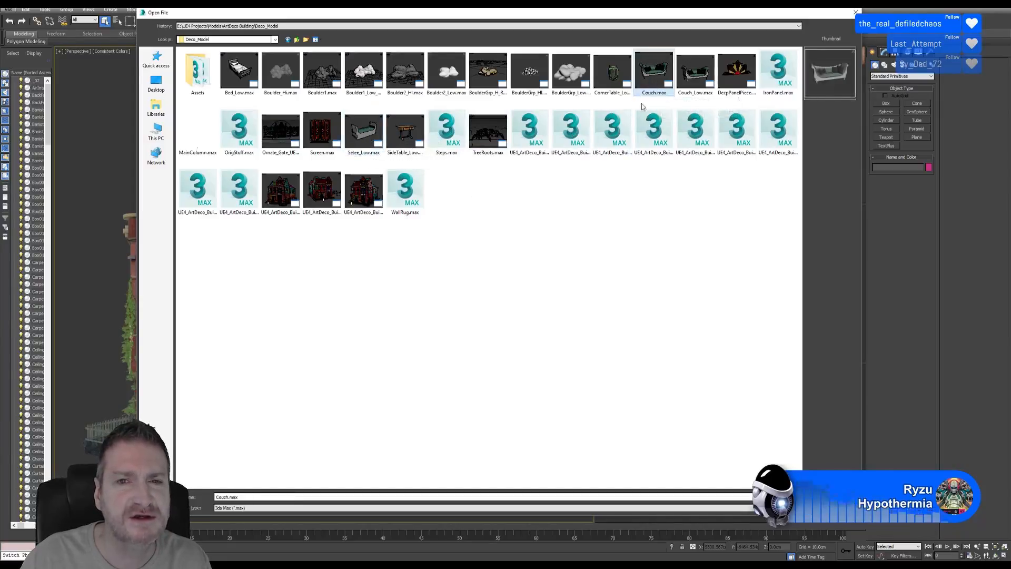
{"action": "left_click", "coordinate": [405, 131]}
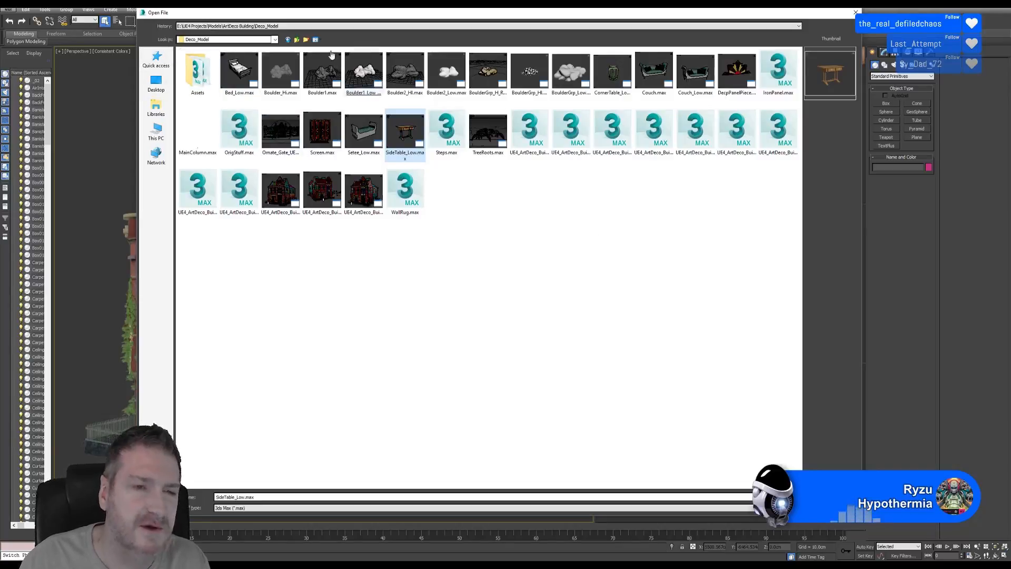
Open EndTerrace.max from the EndTerrace folder in UE4 Projects, removing all missing external file references.
{"action": "left_click", "coordinate": [298, 41]}
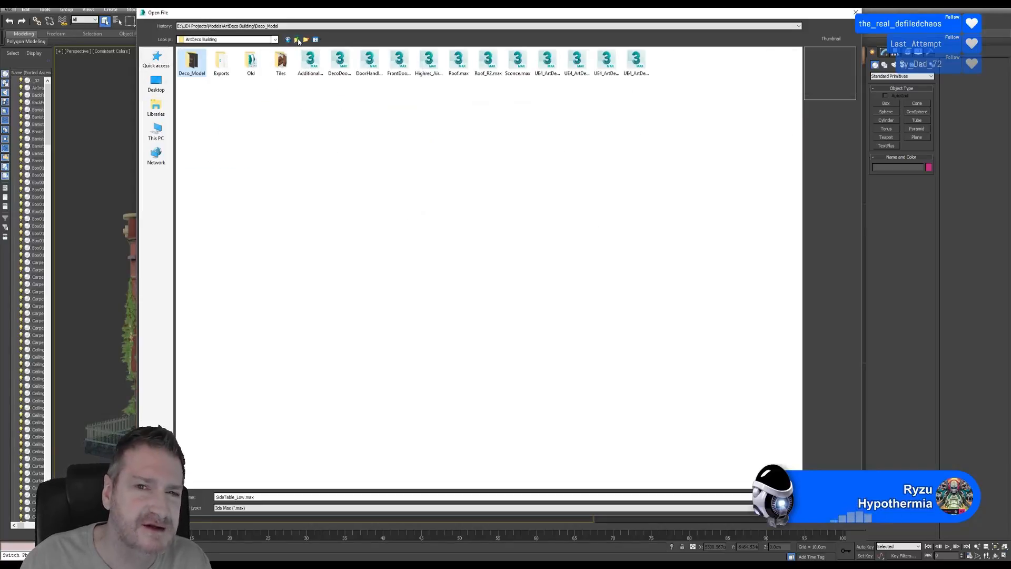
{"action": "left_click", "coordinate": [298, 40]}
{"action": "left_click", "coordinate": [298, 41]}
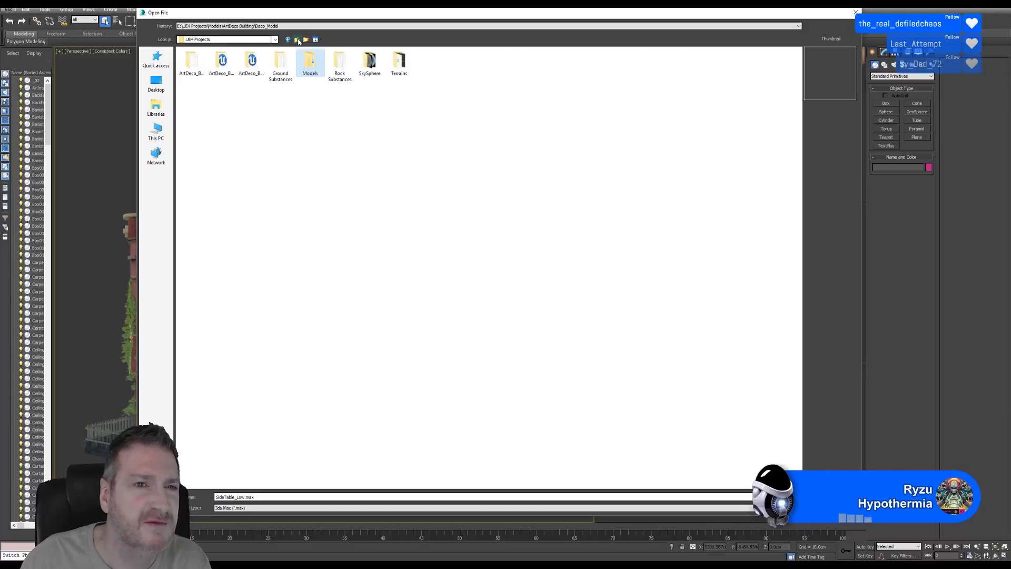
{"action": "left_click", "coordinate": [400, 73]}
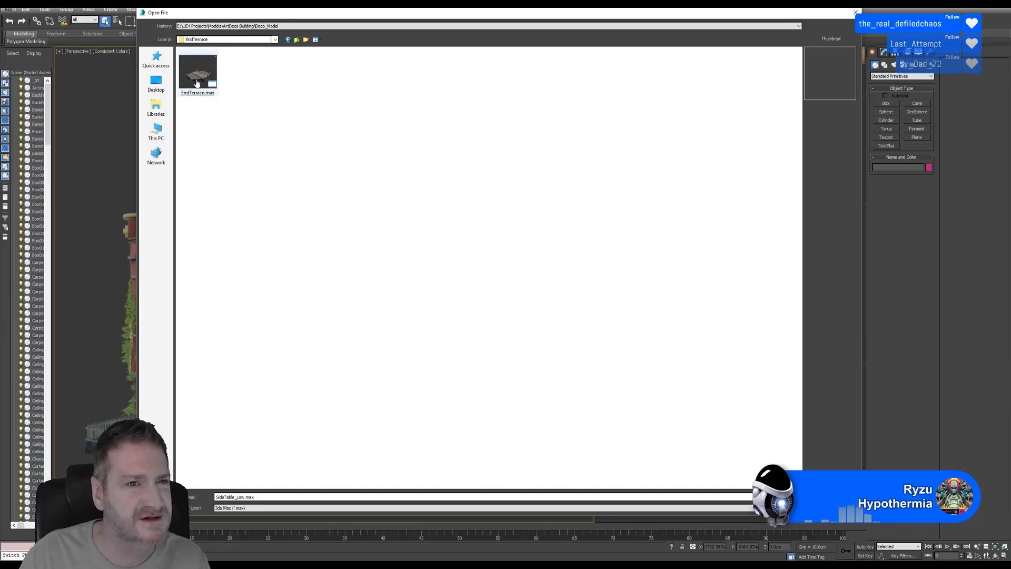
{"action": "left_click", "coordinate": [197, 81]}
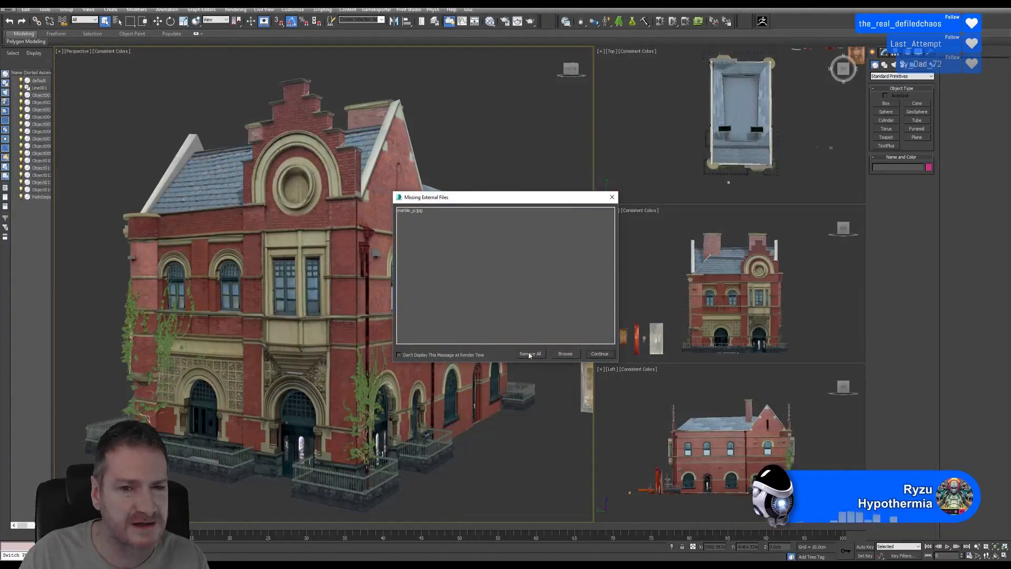
{"action": "left_click", "coordinate": [530, 353]}
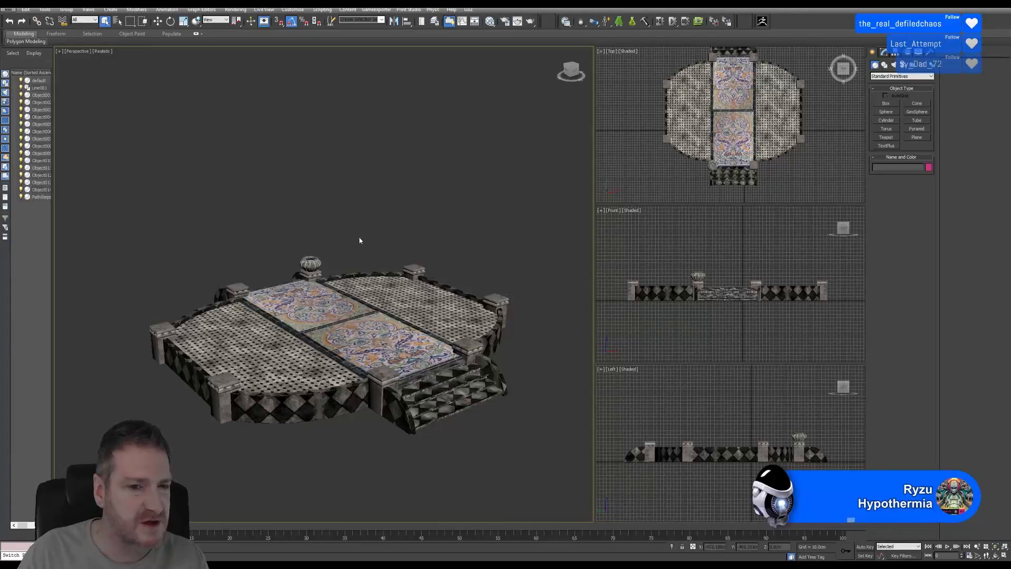
Examine the terrace model's patterned floor, checkered walls and steps in the perspective view.
{"action": "middle_click_drag", "start_coordinate": [359, 237], "coordinate": [353, 156]}
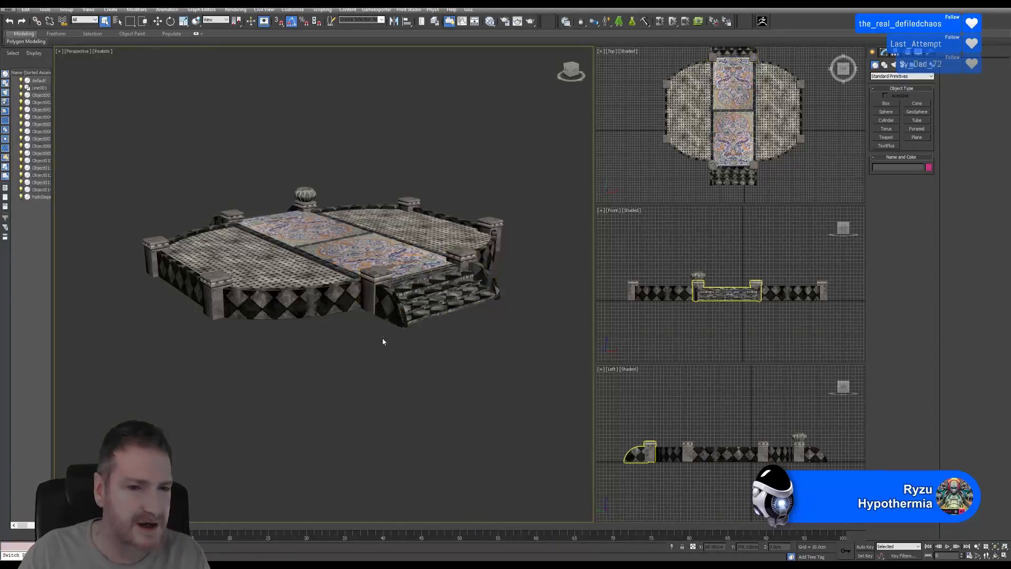
{"action": "left_click", "coordinate": [331, 304]}
{"action": "left_click", "coordinate": [372, 232]}
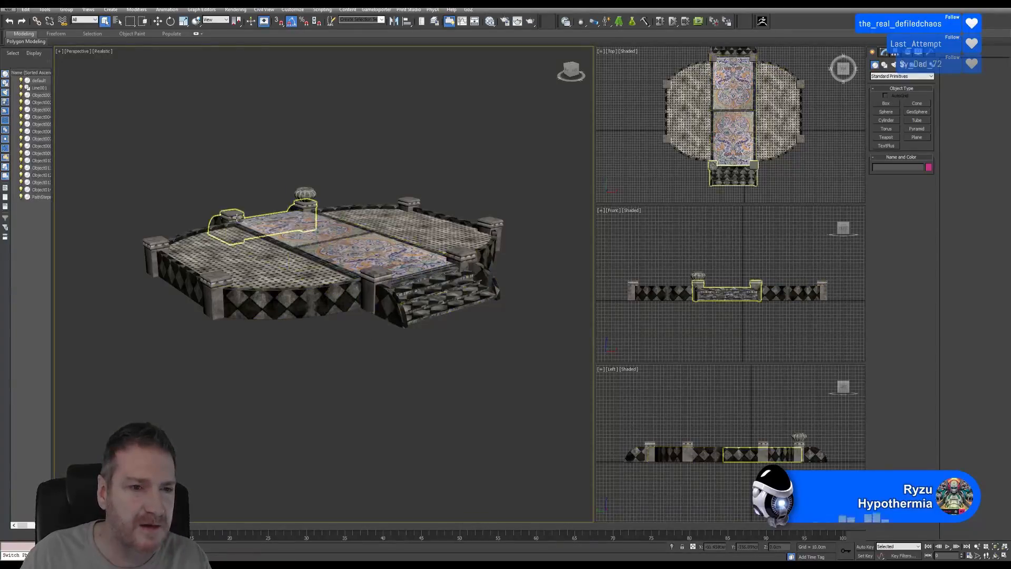
Attach the front curved checkered walls and their corner pillars to the front steps object.
{"action": "left_click", "coordinate": [247, 263]}
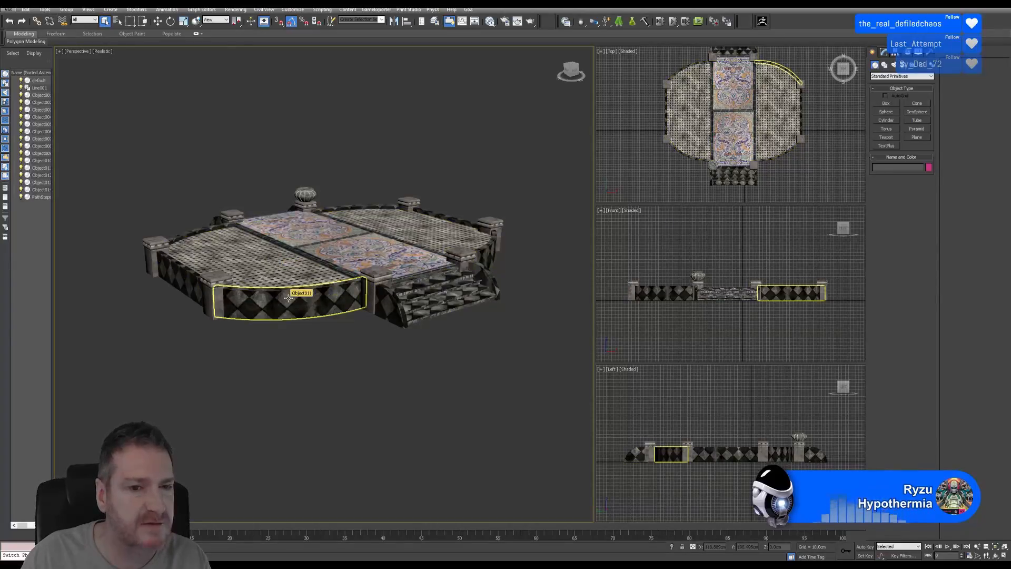
{"action": "left_click", "coordinate": [414, 298]}
{"action": "left_click", "coordinate": [414, 298]}
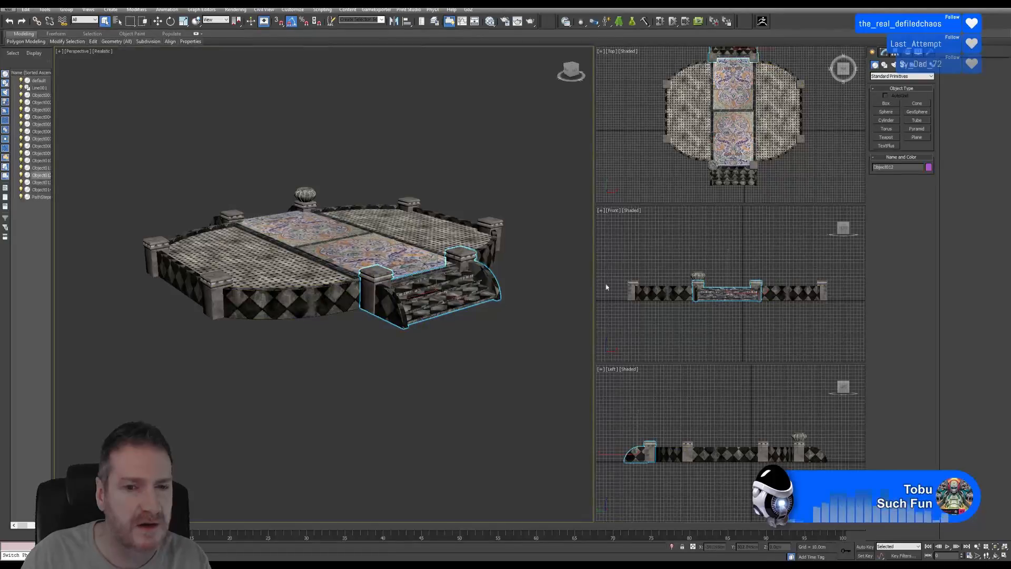
{"action": "left_click", "coordinate": [886, 54]}
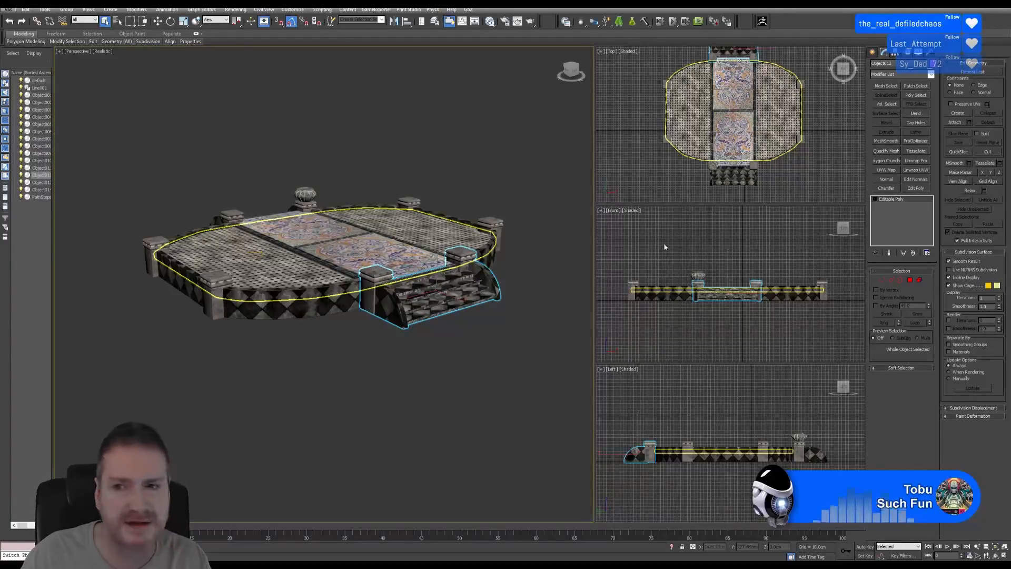
{"action": "left_click", "coordinate": [954, 122]}
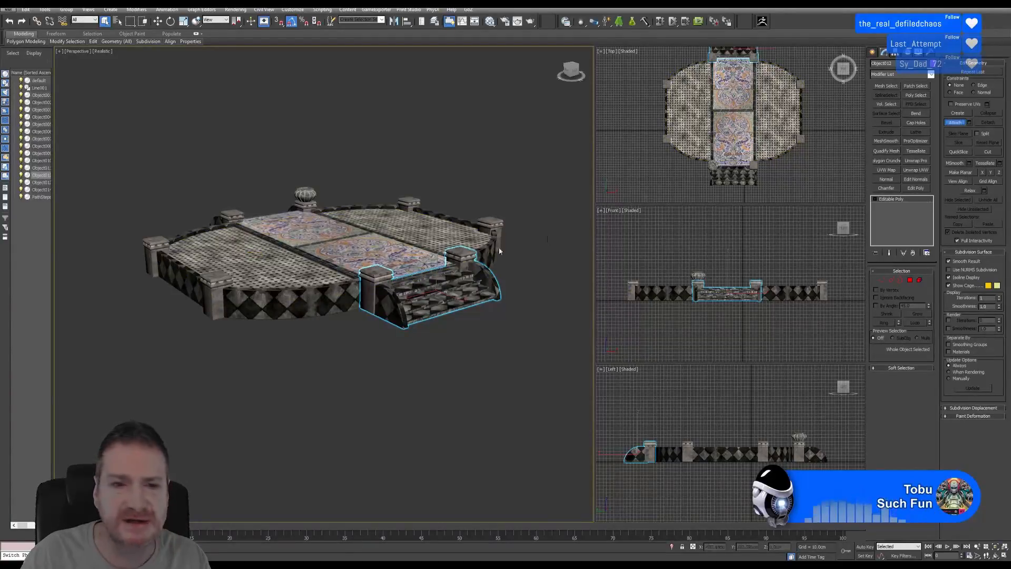
{"action": "left_click", "coordinate": [334, 295]}
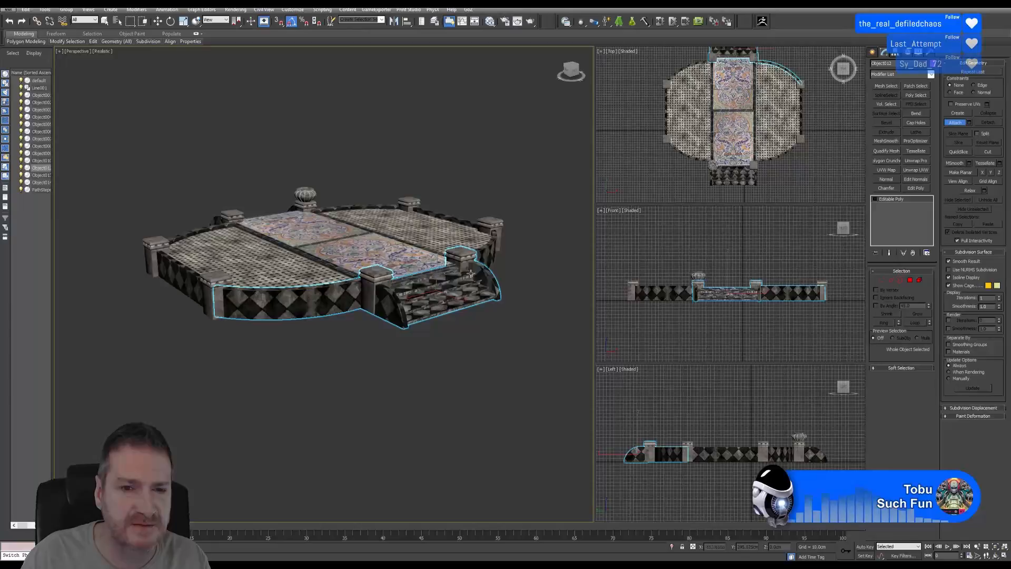
{"action": "left_click", "coordinate": [490, 251]}
{"action": "left_click", "coordinate": [219, 277]}
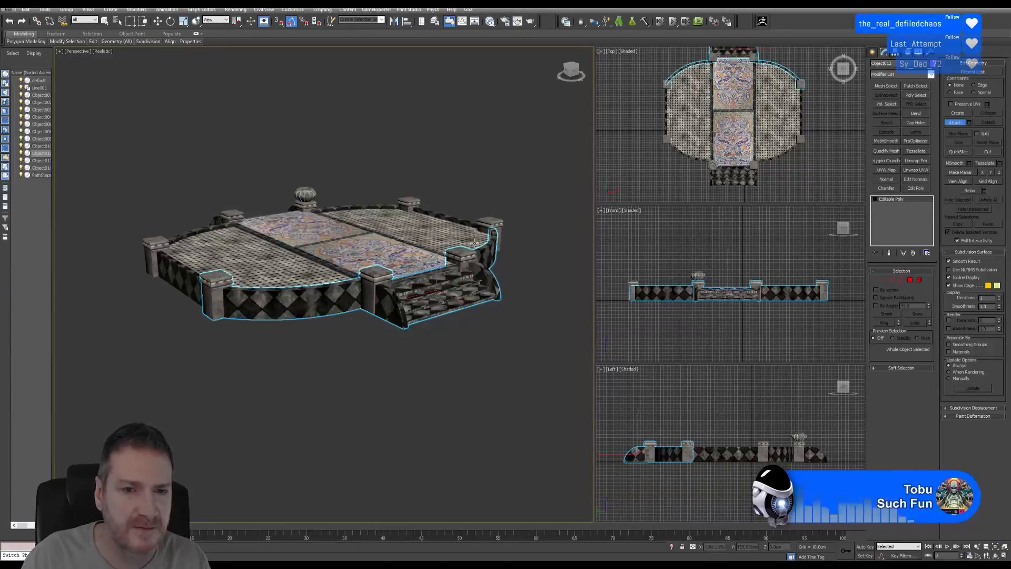
{"action": "left_click", "coordinate": [492, 225]}
Attach the straight side walls, rear corner pillars and rear curved walls to the steps object.
{"action": "left_click", "coordinate": [433, 214]}
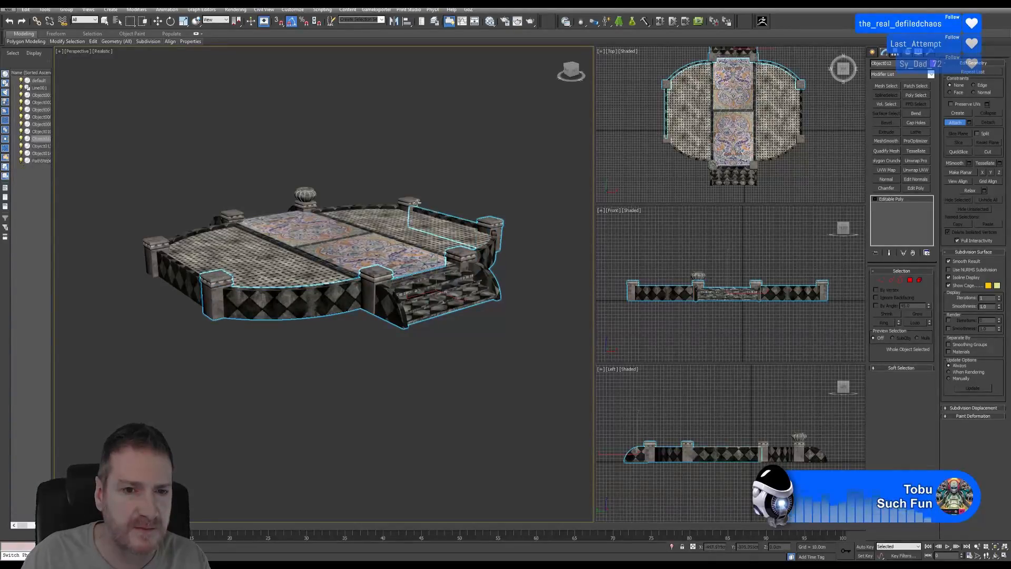
{"action": "left_click", "coordinate": [409, 203]}
{"action": "left_click", "coordinate": [164, 245]}
{"action": "left_click", "coordinate": [163, 245]}
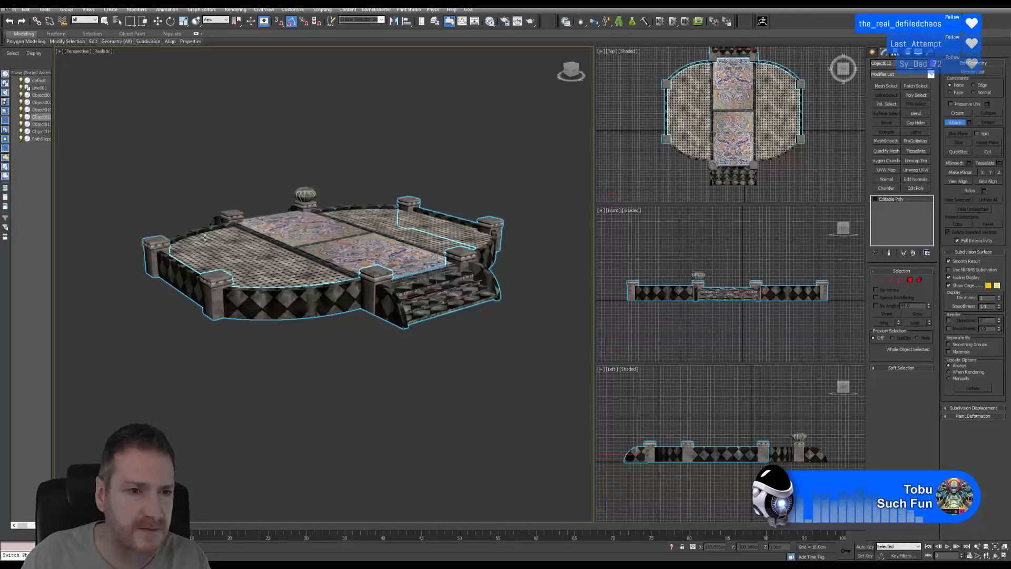
{"action": "left_click", "coordinate": [205, 230]}
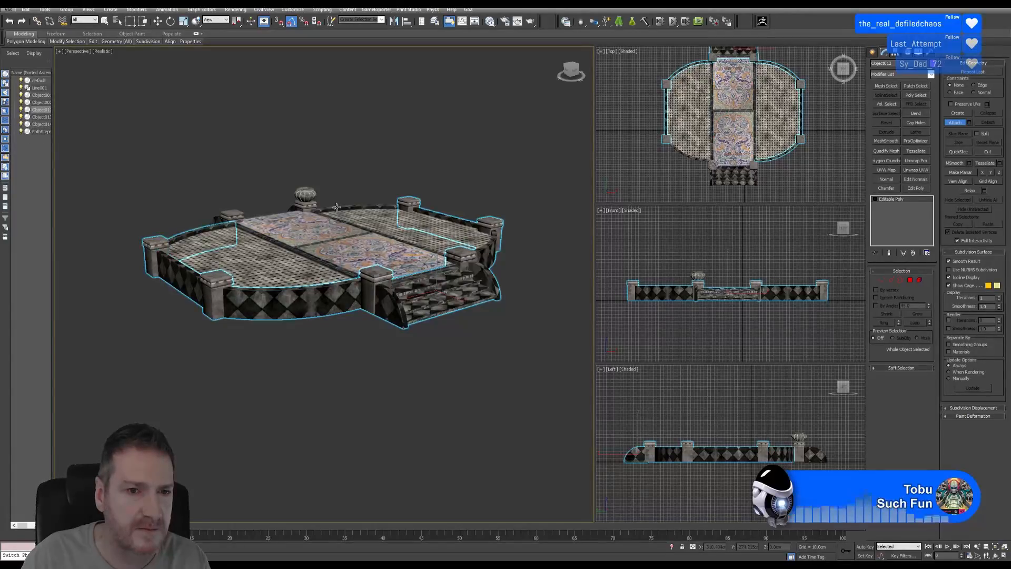
{"action": "left_click", "coordinate": [337, 207]}
Attach the central floor section, far steps and tiled floor to the mesh, matching material IDs to material and condensing them.
{"action": "left_click", "coordinate": [309, 235]}
{"action": "left_click", "coordinate": [338, 241]}
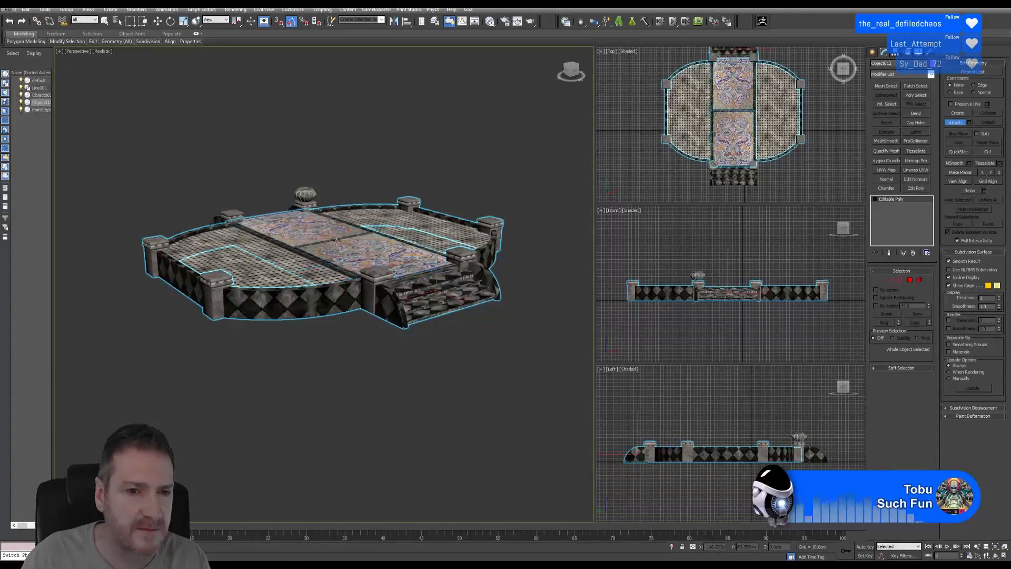
{"action": "left_click", "coordinate": [289, 216]}
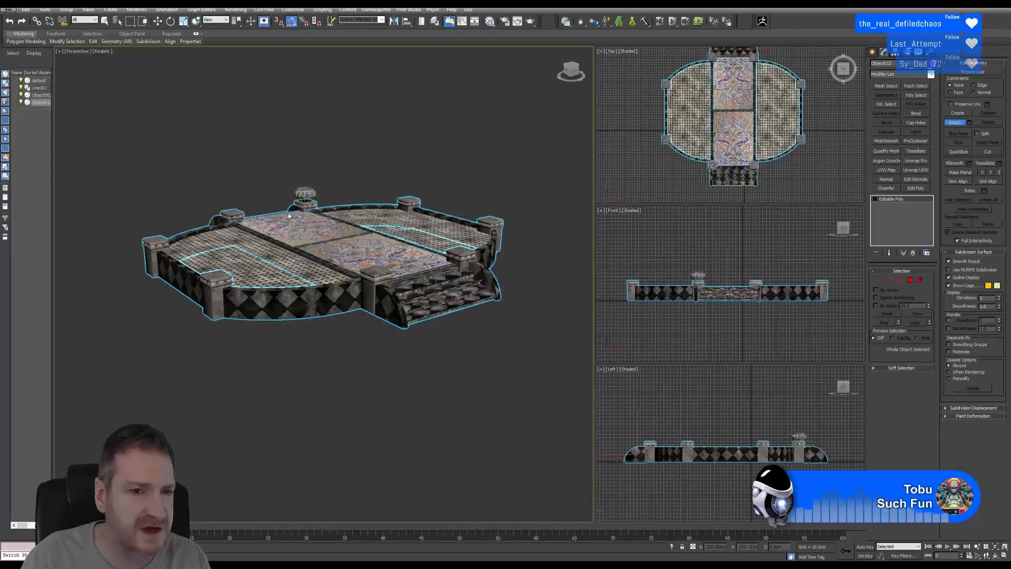
{"action": "middle_click_drag", "start_coordinate": [378, 295], "coordinate": [379, 308]}
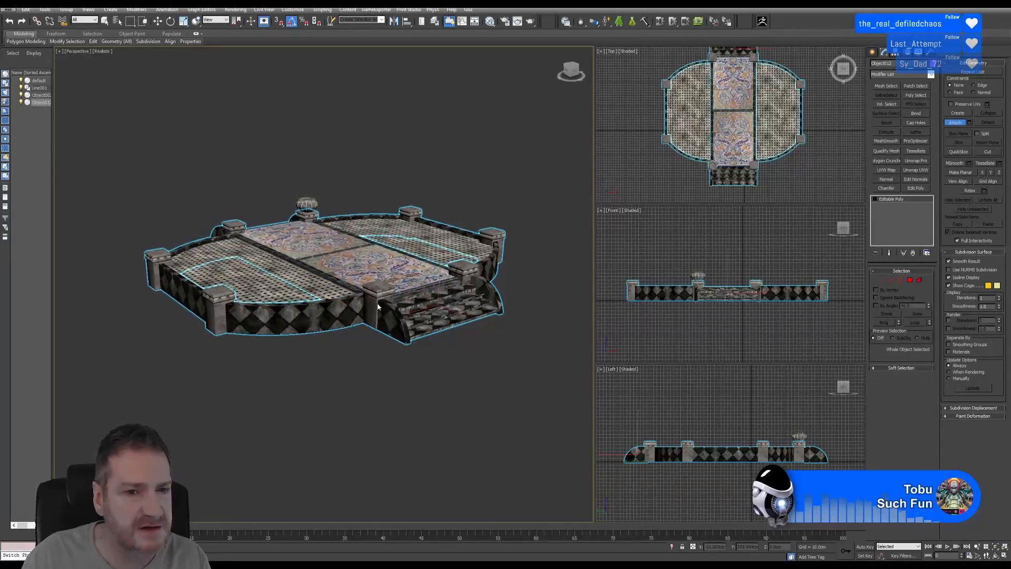
{"action": "left_click", "coordinate": [289, 292]}
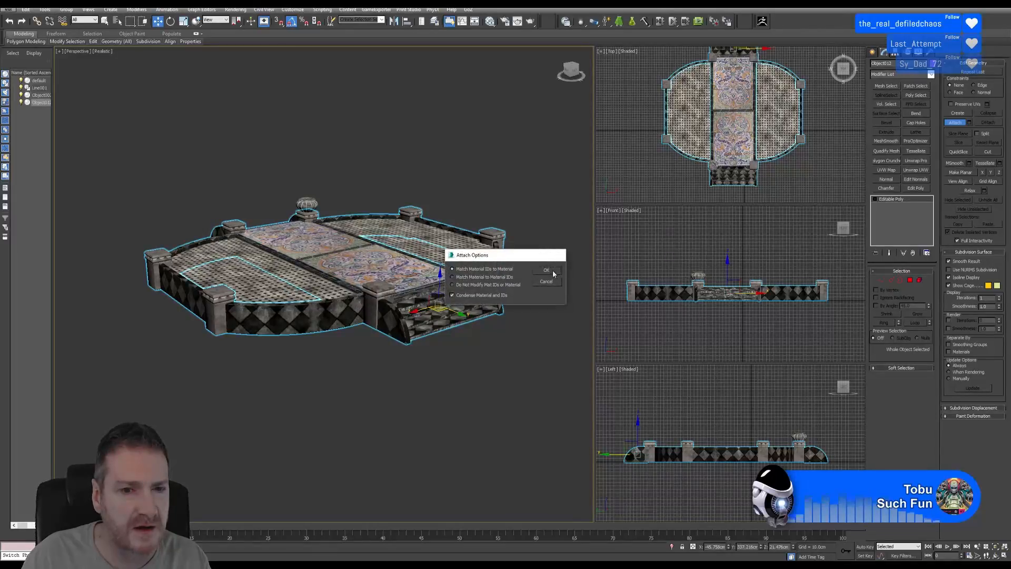
{"action": "left_click", "coordinate": [553, 274]}
{"action": "middle_click_drag", "start_coordinate": [337, 263], "coordinate": [336, 277]}
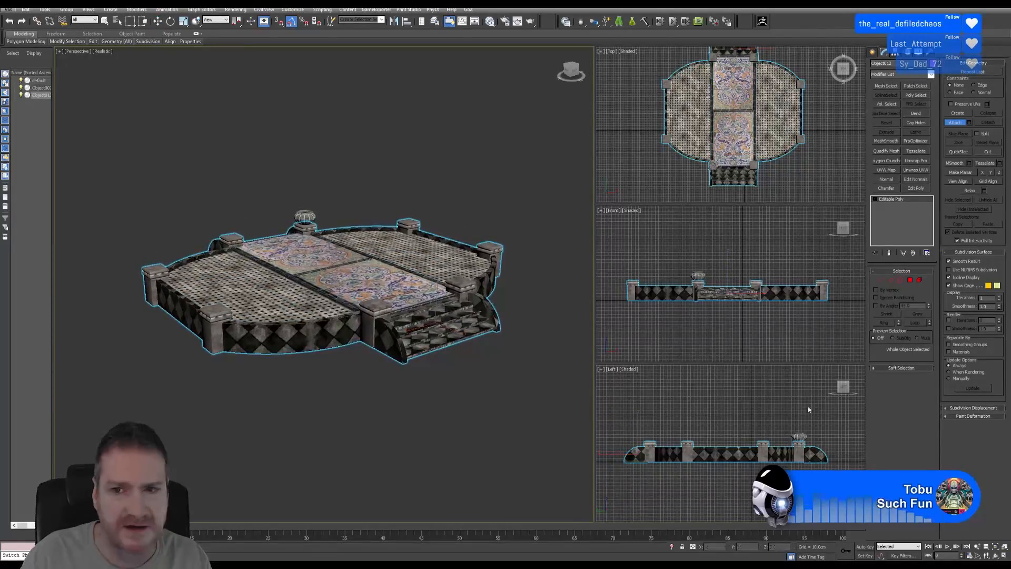
Test-move the merged terrace away from the urn and undo the move.
{"action": "left_click", "coordinate": [417, 329]}
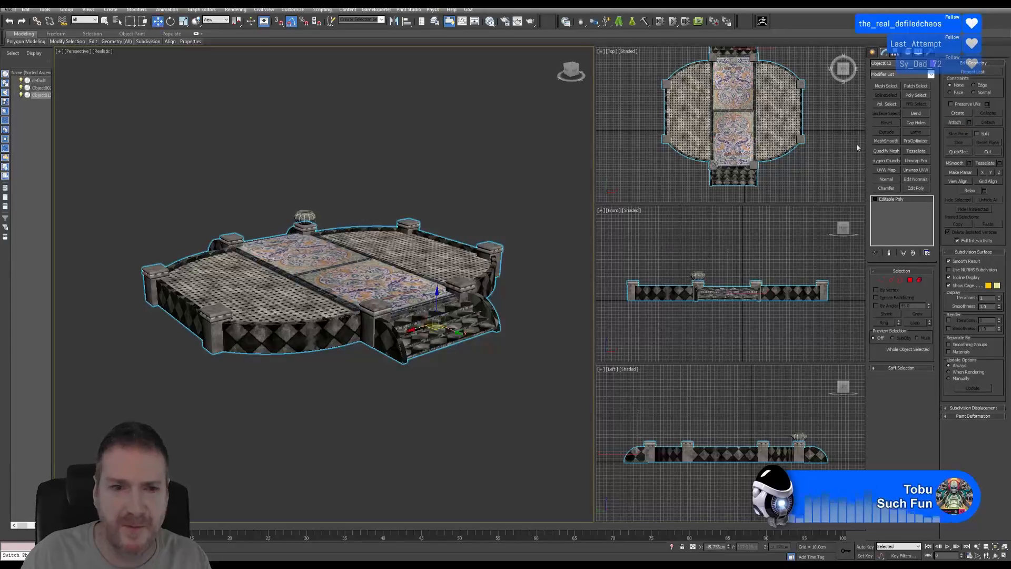
{"action": "left_click_drag", "start_coordinate": [417, 328], "coordinate": [345, 360]}
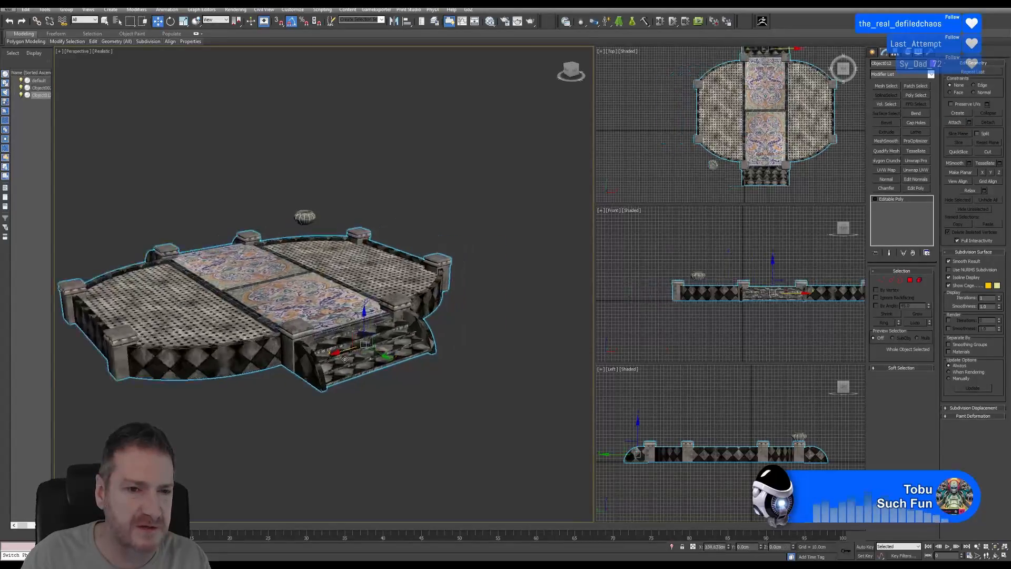
{"action": "left_click", "coordinate": [13, 24]}
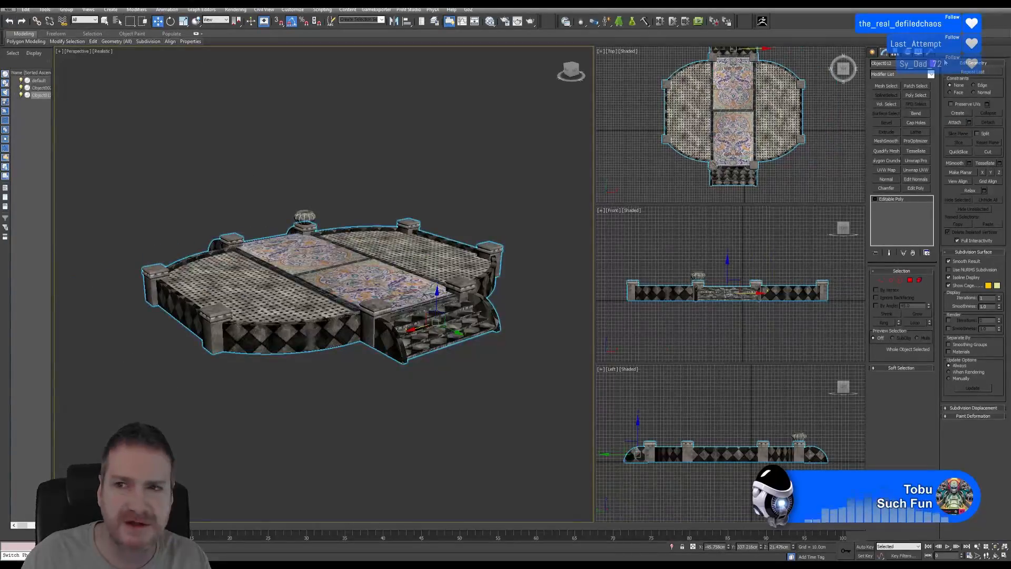
Center the merged terrace's pivot on the object, affecting only the pivot.
{"action": "left_click", "coordinate": [898, 54]}
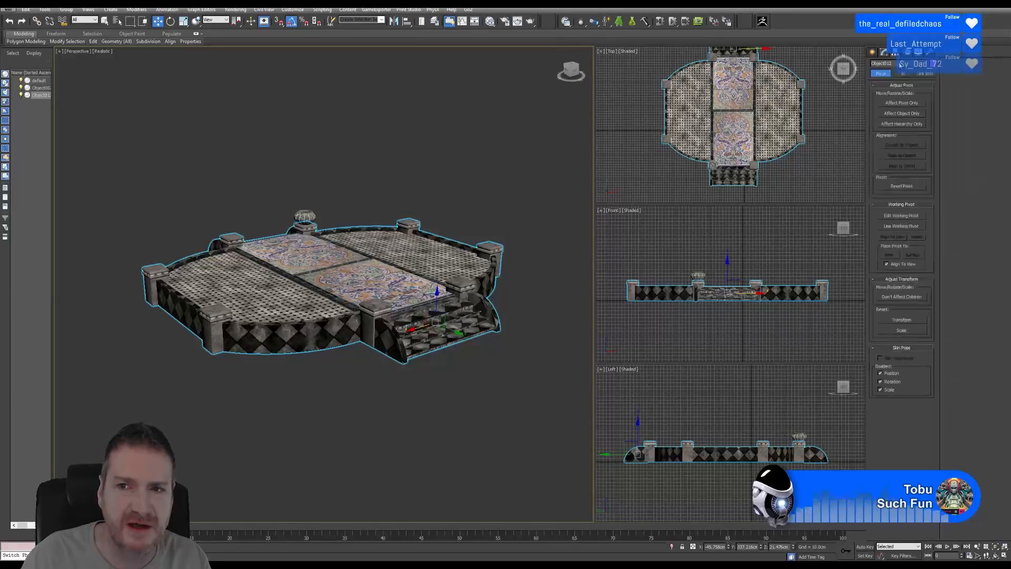
{"action": "left_click", "coordinate": [901, 104]}
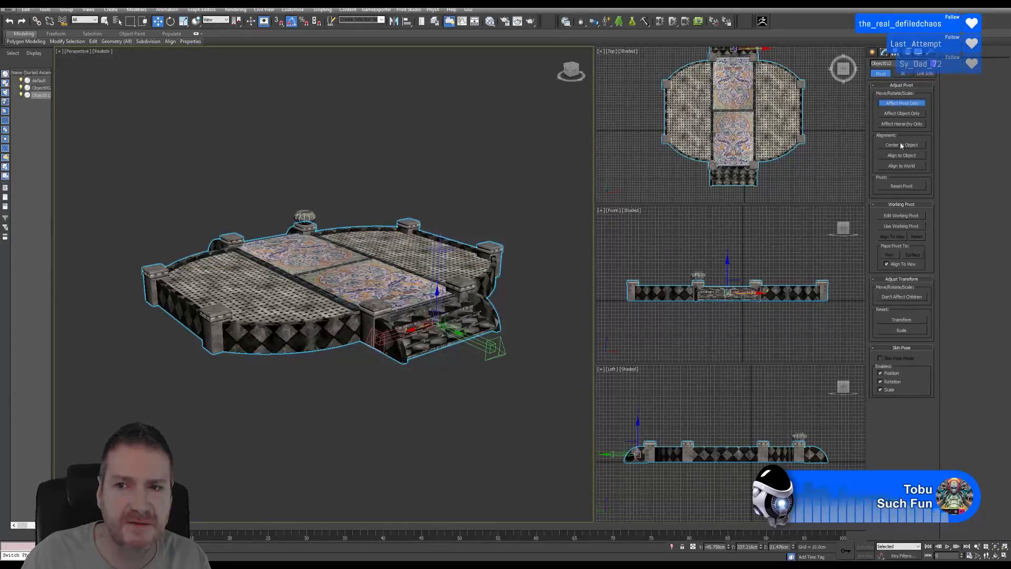
{"action": "left_click", "coordinate": [900, 145]}
{"action": "left_click", "coordinate": [902, 104]}
Reset the terrace's transform with Reset XForm and collapse the modifier stack to an editable poly.
{"action": "left_click", "coordinate": [929, 52]}
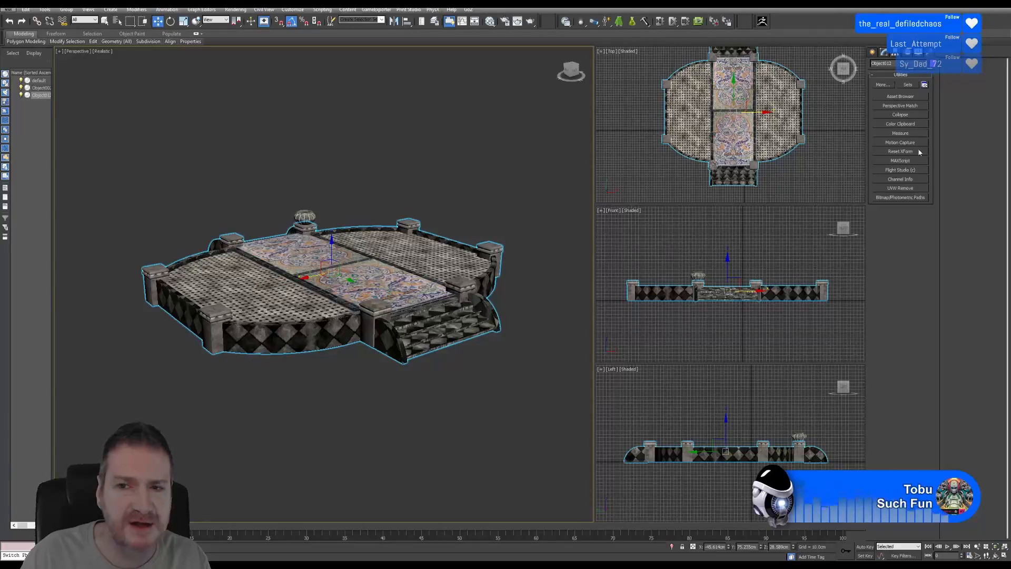
{"action": "left_click", "coordinate": [901, 152]}
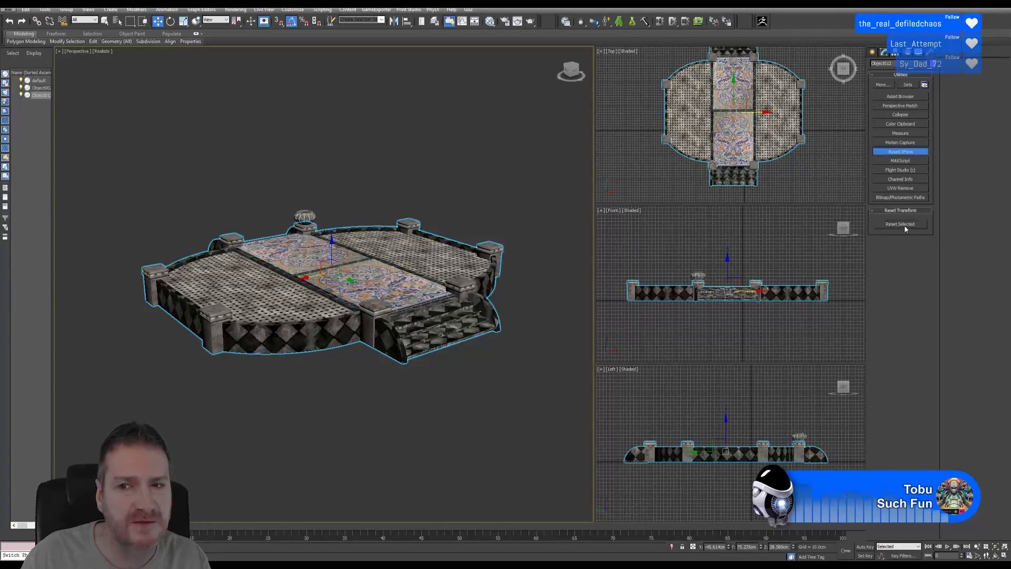
{"action": "left_click", "coordinate": [884, 52]}
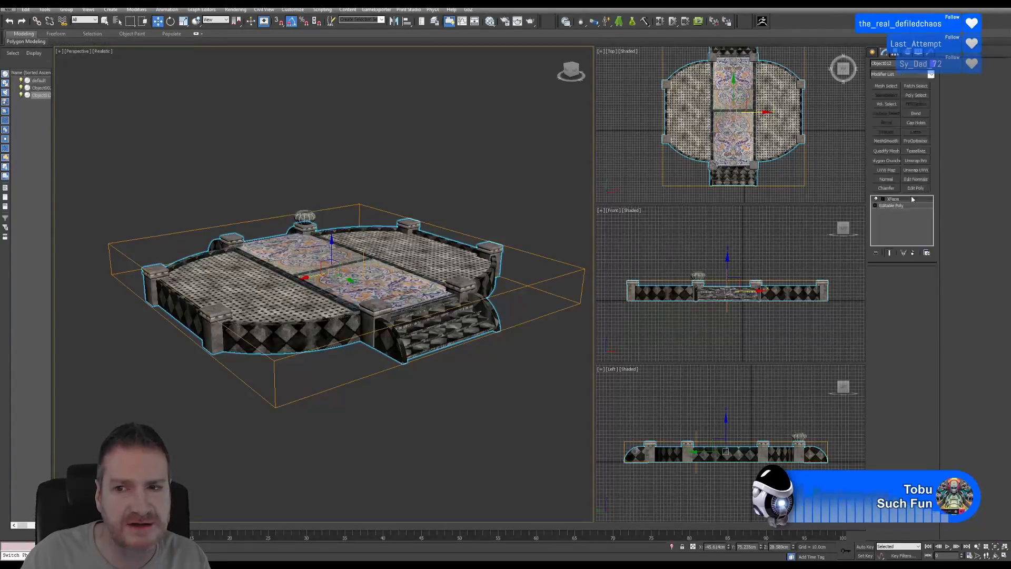
{"action": "right_click", "coordinate": [894, 199]}
{"action": "left_click", "coordinate": [920, 278]}
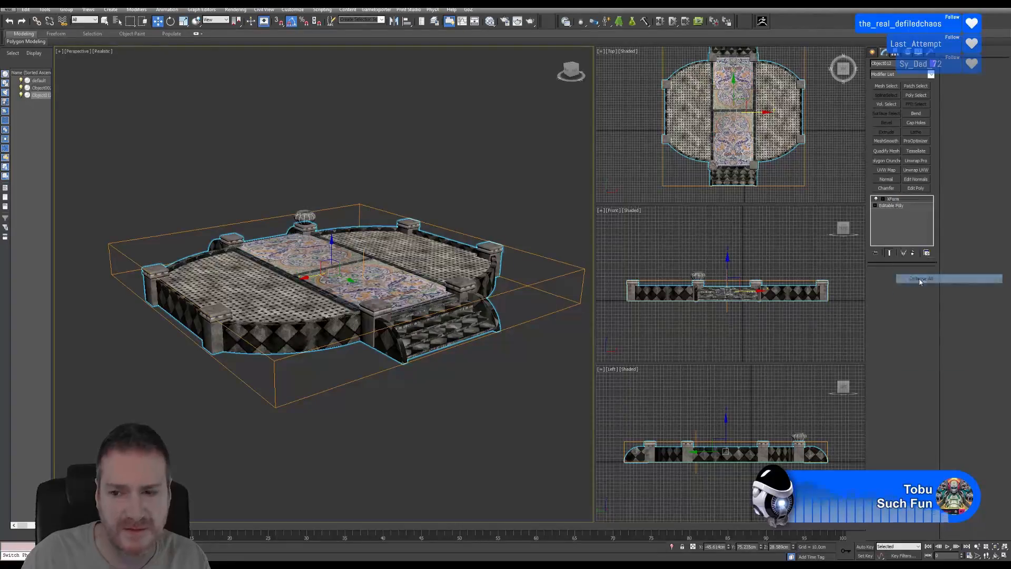
{"action": "left_click", "coordinate": [543, 306]}
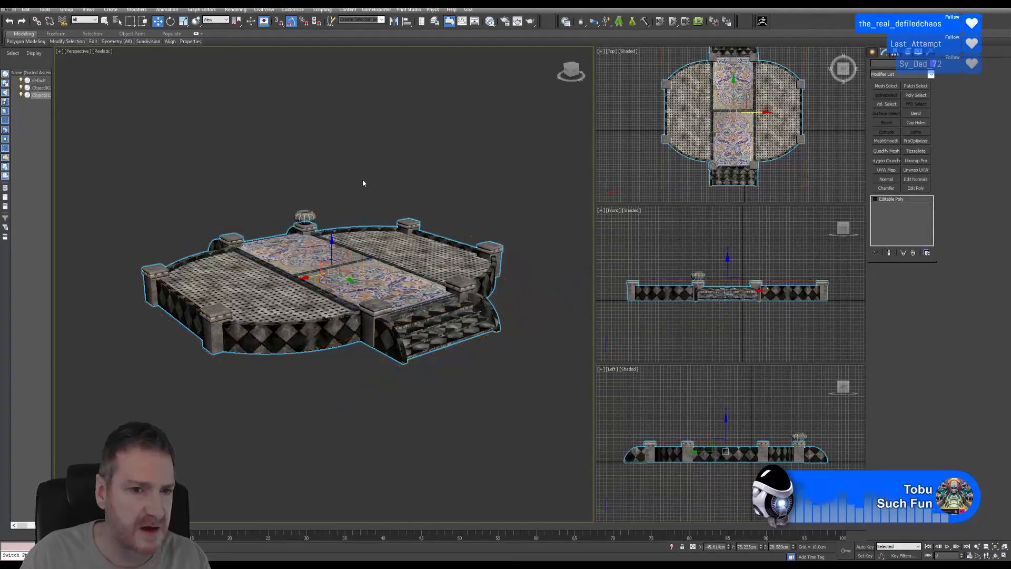
Export only the selected terrace as an FBX file named EndTerrace into the EndTerrace folder, keeping the user-defined export settings.
{"action": "left_click", "coordinate": [8, 9]}
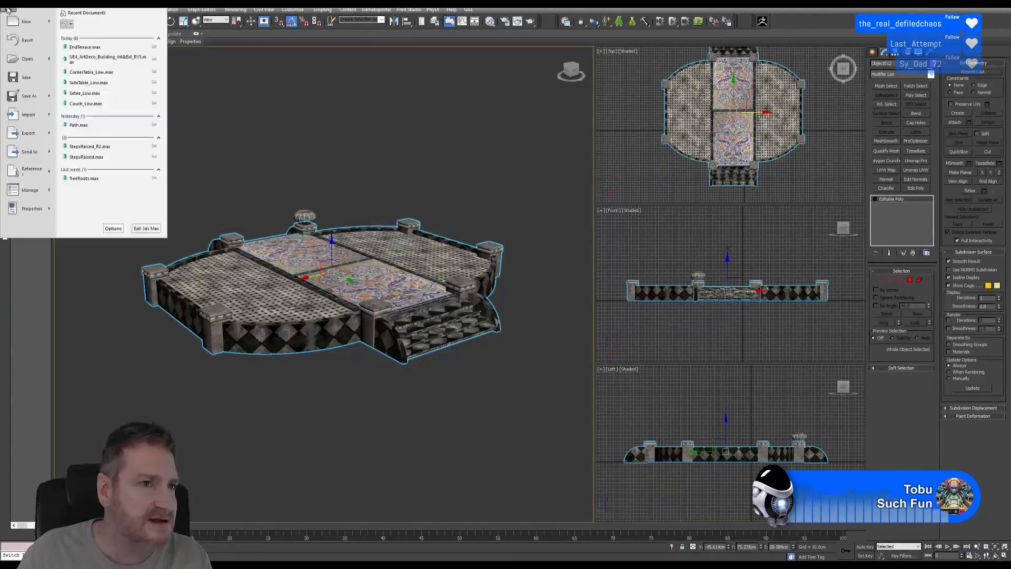
{"action": "mouse_move", "coordinate": [30, 132]}
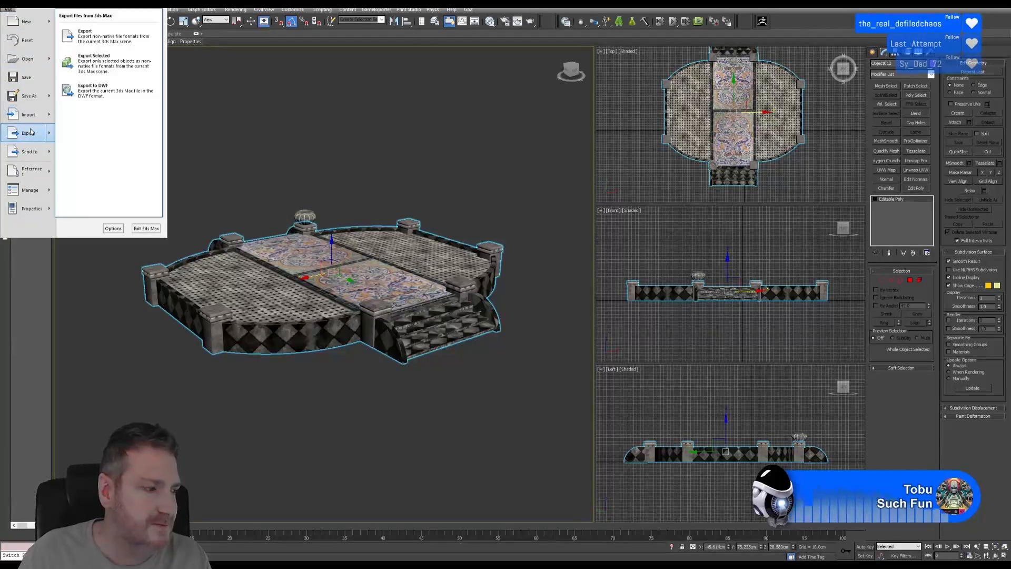
{"action": "left_click", "coordinate": [122, 66]}
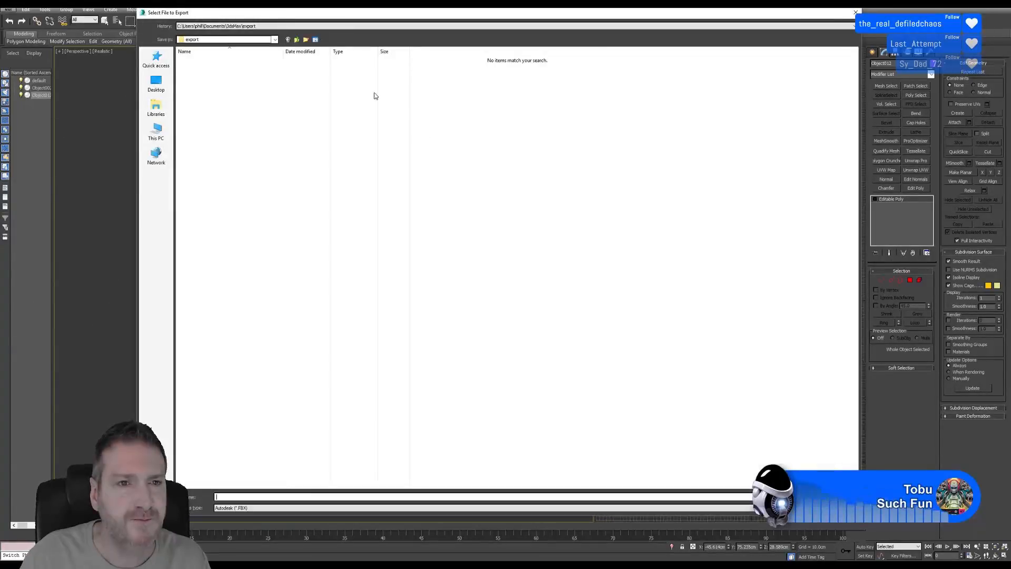
{"action": "left_click", "coordinate": [249, 26]}
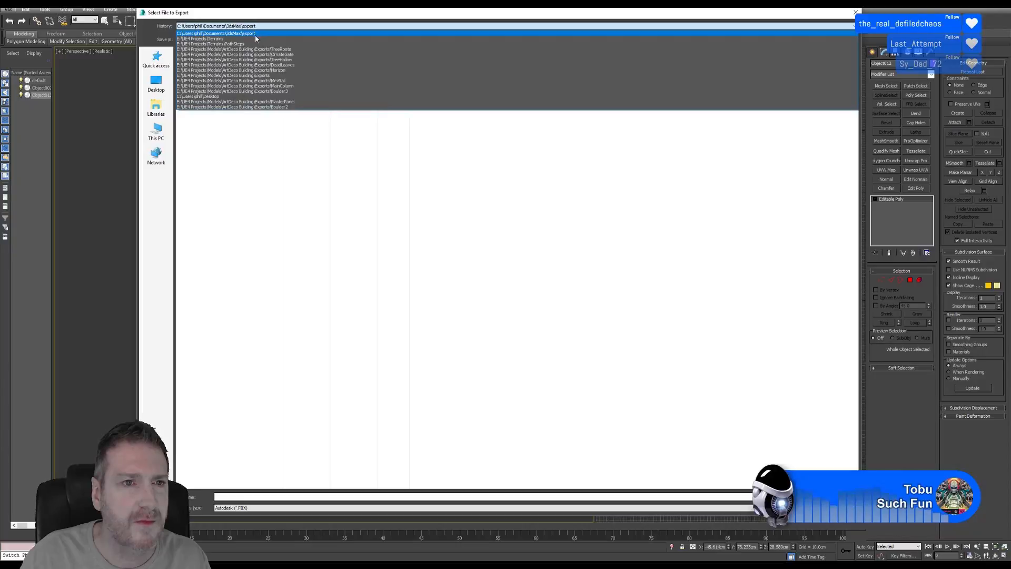
{"action": "left_click", "coordinate": [254, 34]}
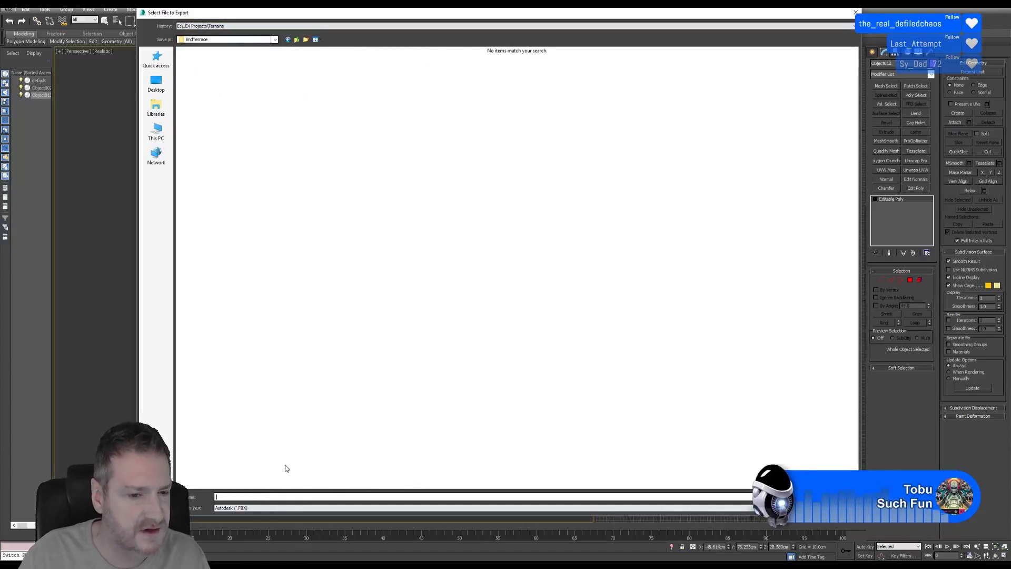
{"action": "type", "text": "End"}
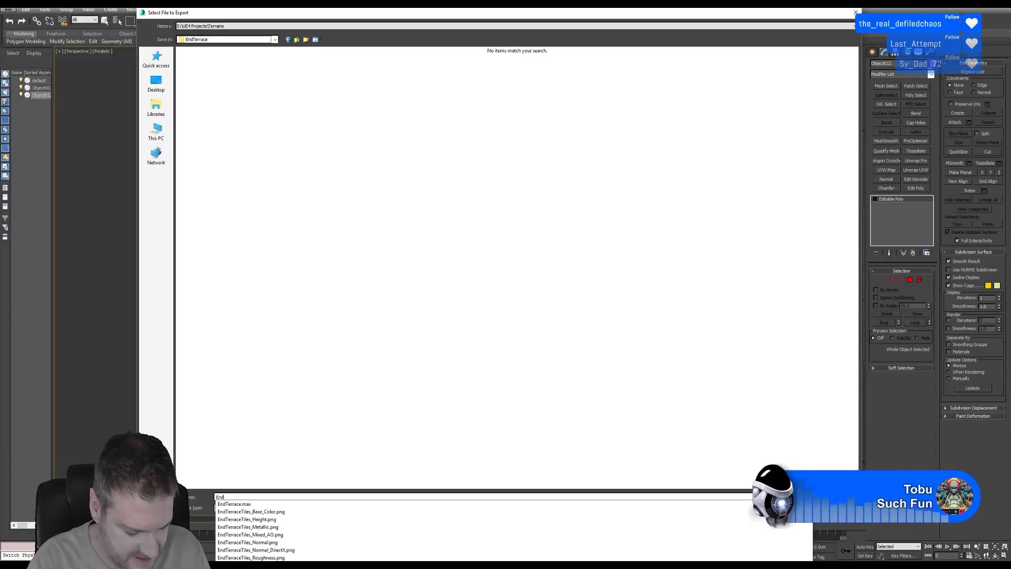
{"action": "type", "text": "Terrace"}
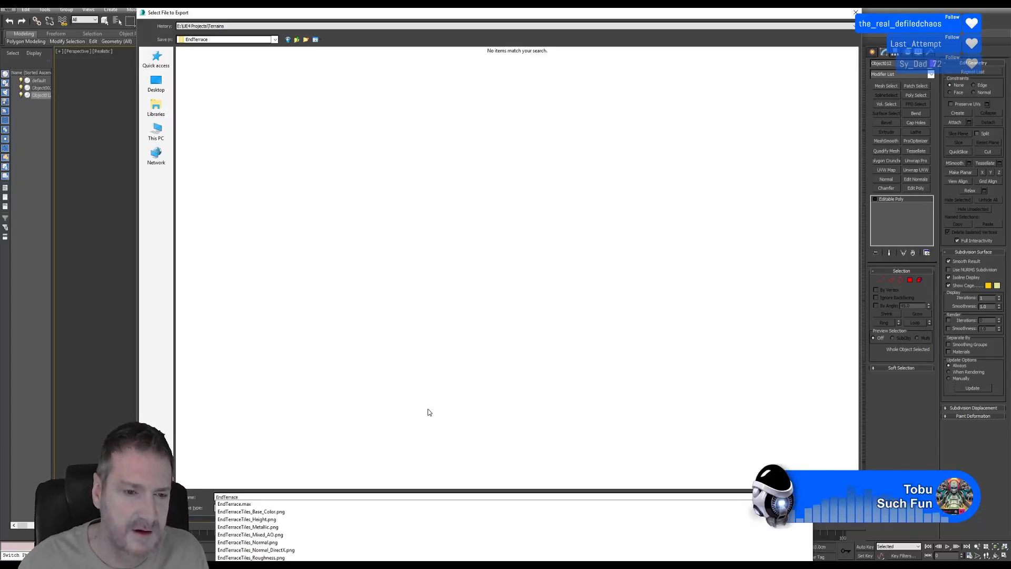
{"action": "key", "text": "Escape"}
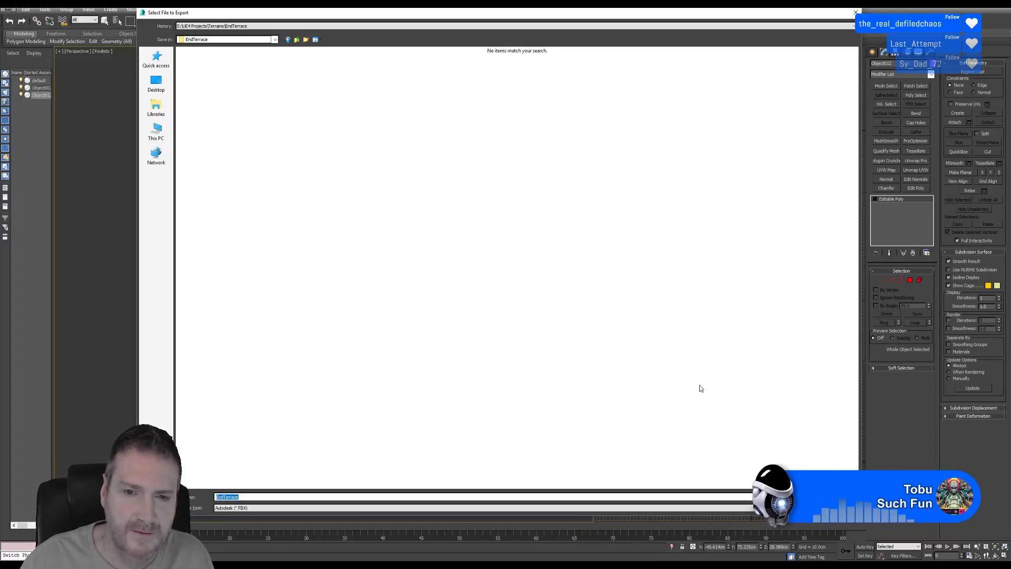
{"action": "key", "text": "Return"}
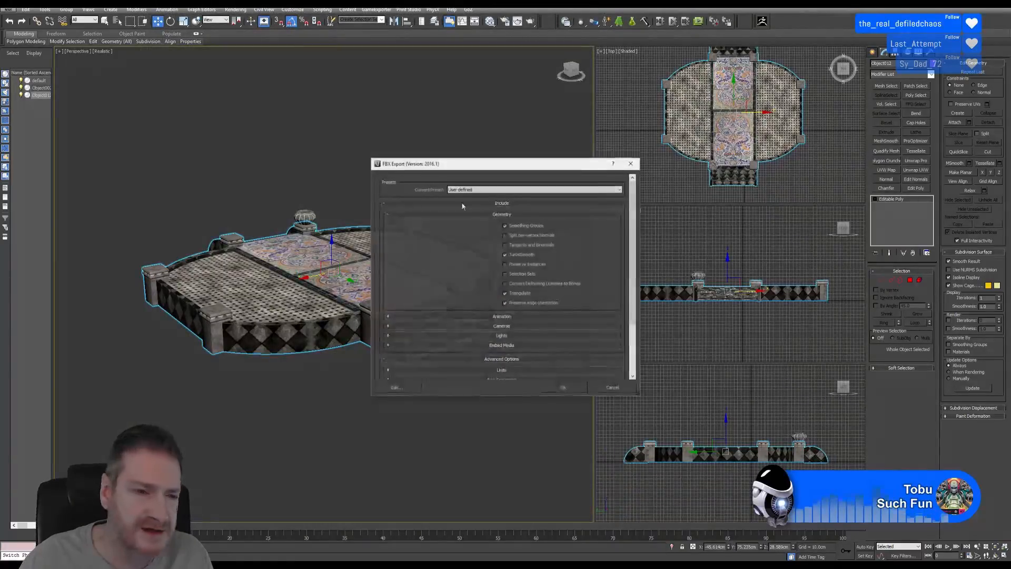
{"action": "left_click", "coordinate": [569, 390]}
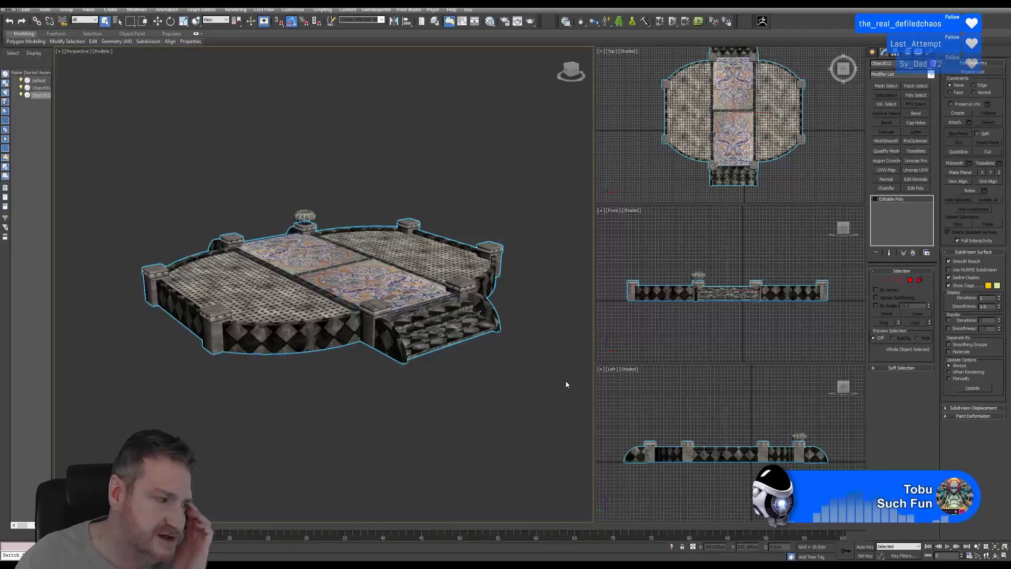
Switch to the Unreal Editor and open the Terrain folder under ArtDeco_Building/Models in the project content.
{"action": "scroll", "coordinate": [381, 282], "scroll_direction": "up", "scroll_amount": 10}
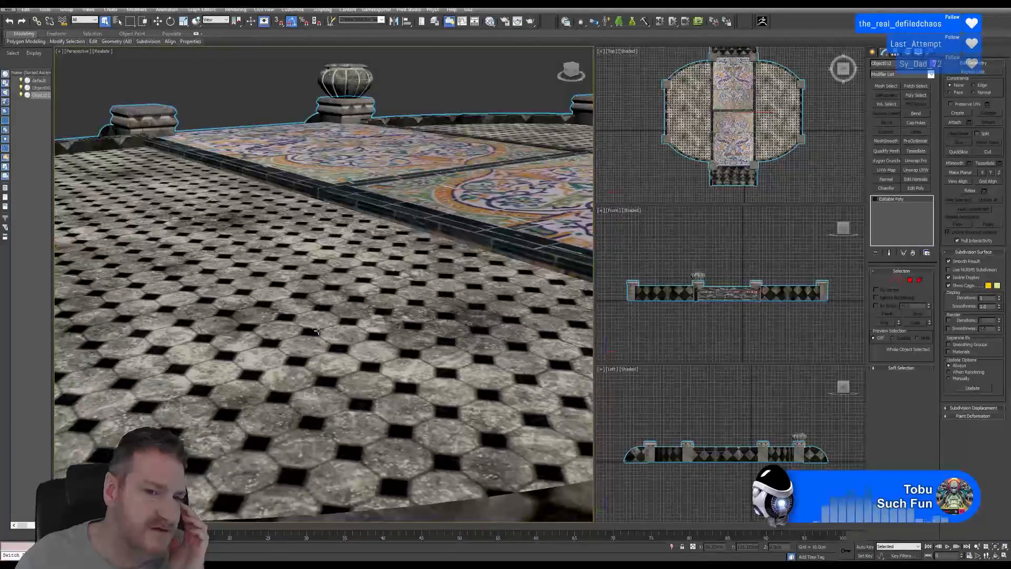
{"action": "scroll", "coordinate": [209, 259], "scroll_direction": "down", "scroll_amount": 10}
{"action": "key", "text": "super+d"}
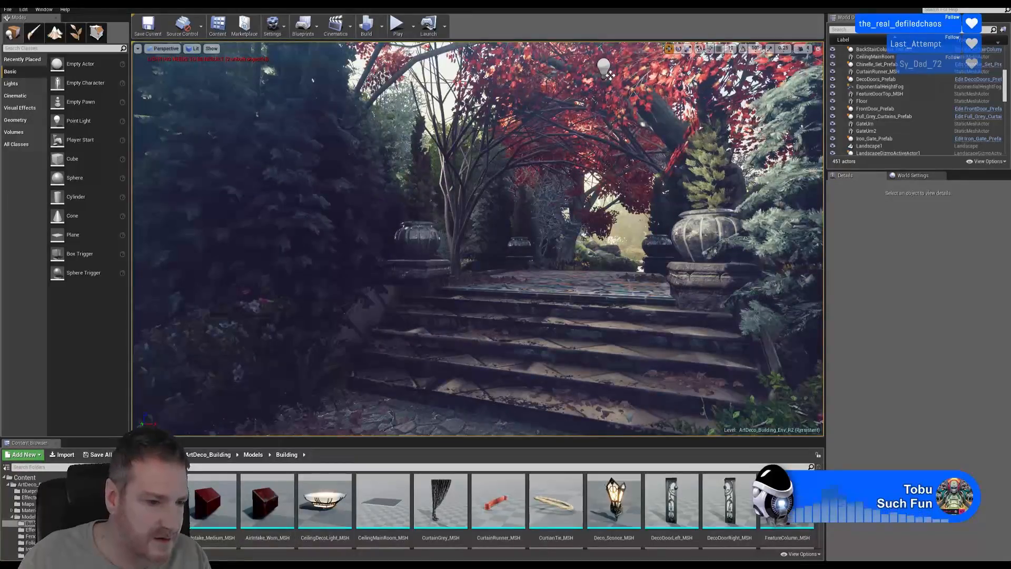
{"action": "left_click", "coordinate": [30, 523]}
{"action": "scroll", "coordinate": [30, 523], "scroll_direction": "down", "scroll_amount": 1}
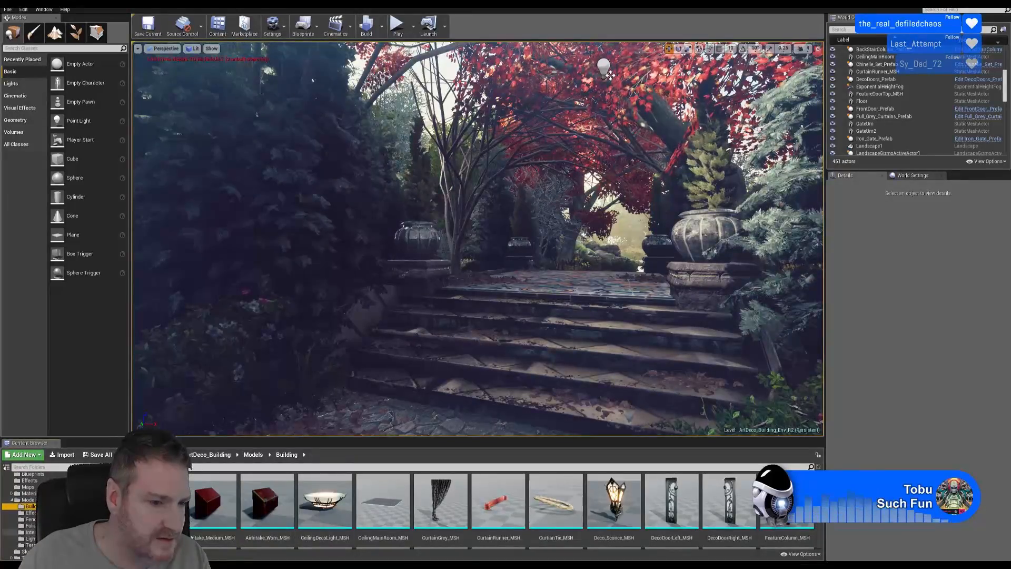
{"action": "left_click", "coordinate": [28, 545]}
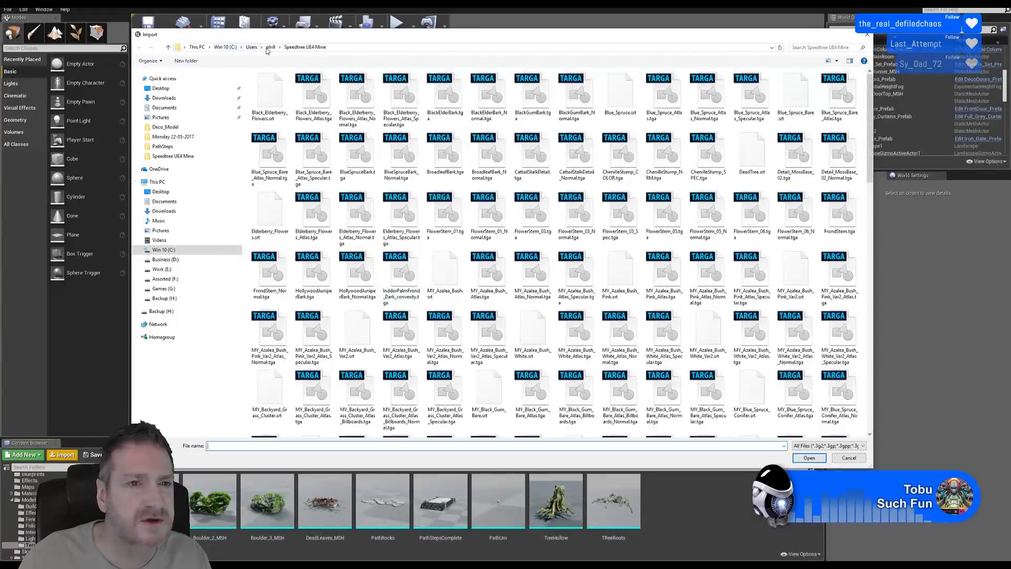
Import EndTerrace.FBX from E:/UE4 Projects/Terrains/EndTerrace as a static mesh, keeping the offered FBX import options.
{"action": "left_click", "coordinate": [162, 269]}
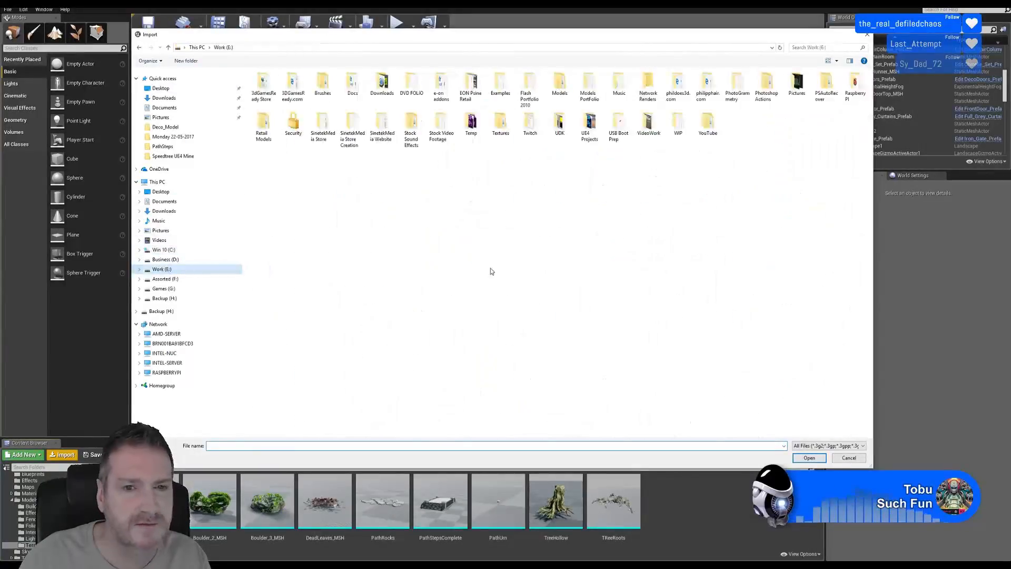
{"action": "double_click", "coordinate": [589, 124]}
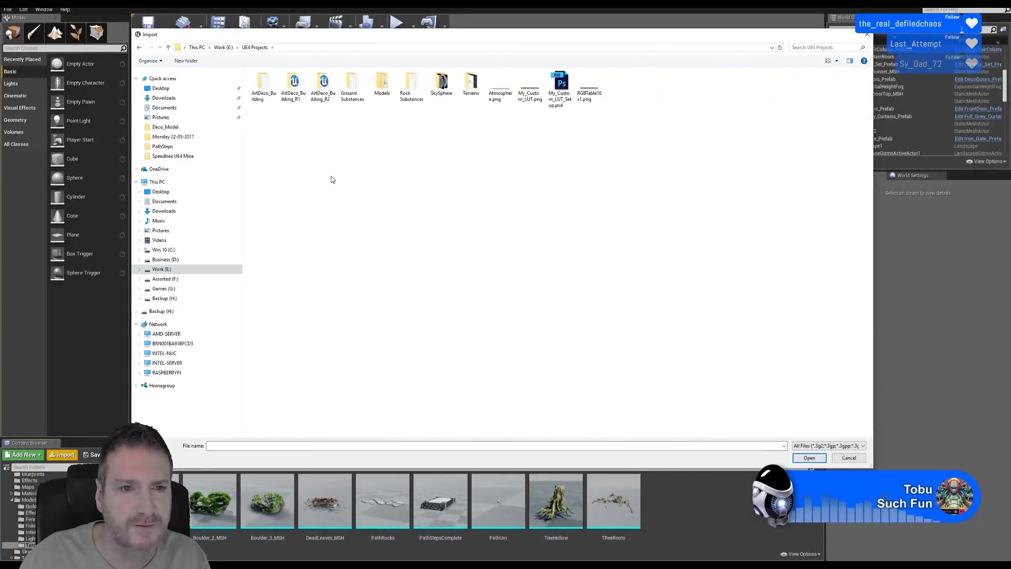
{"action": "double_click", "coordinate": [382, 86]}
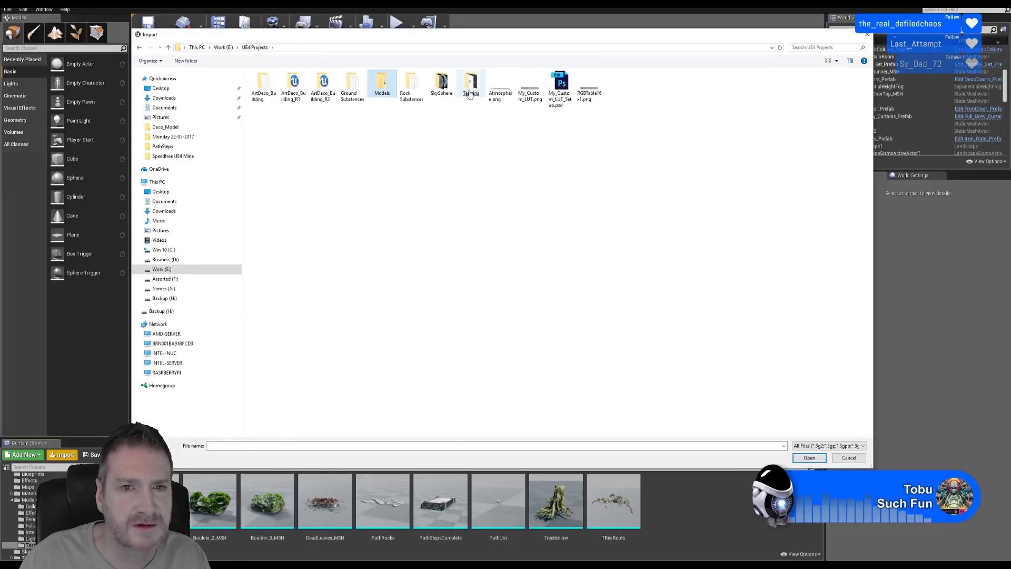
{"action": "left_click", "coordinate": [470, 91]}
{"action": "double_click", "coordinate": [271, 103]}
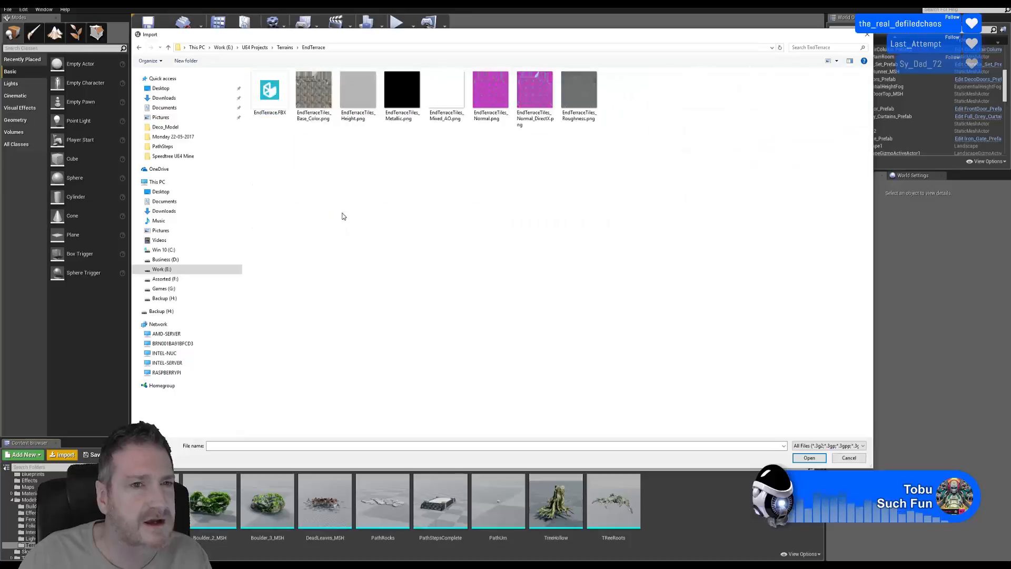
{"action": "double_click", "coordinate": [269, 95]}
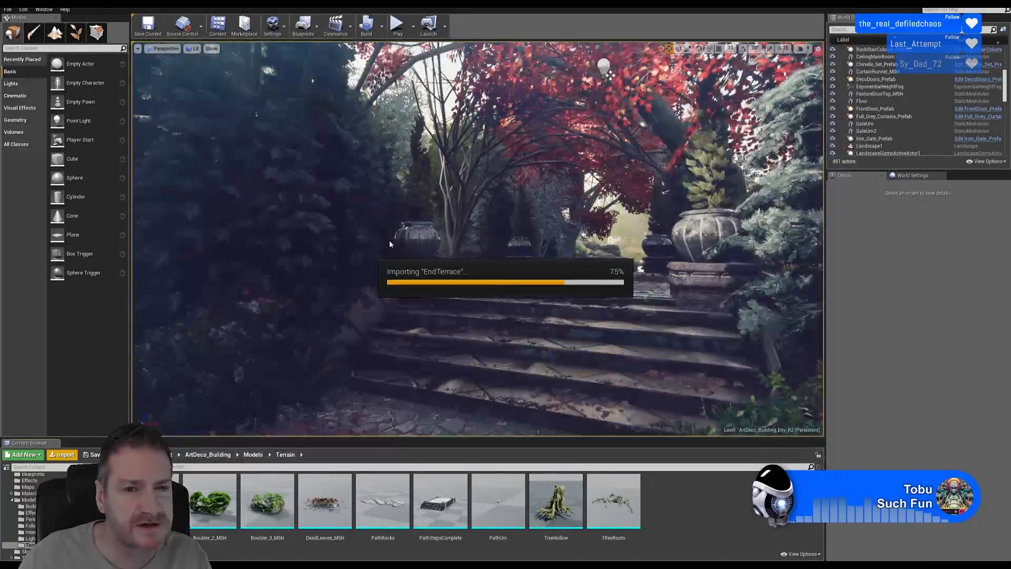
{"action": "left_click_drag", "start_coordinate": [519, 251], "coordinate": [495, 181]}
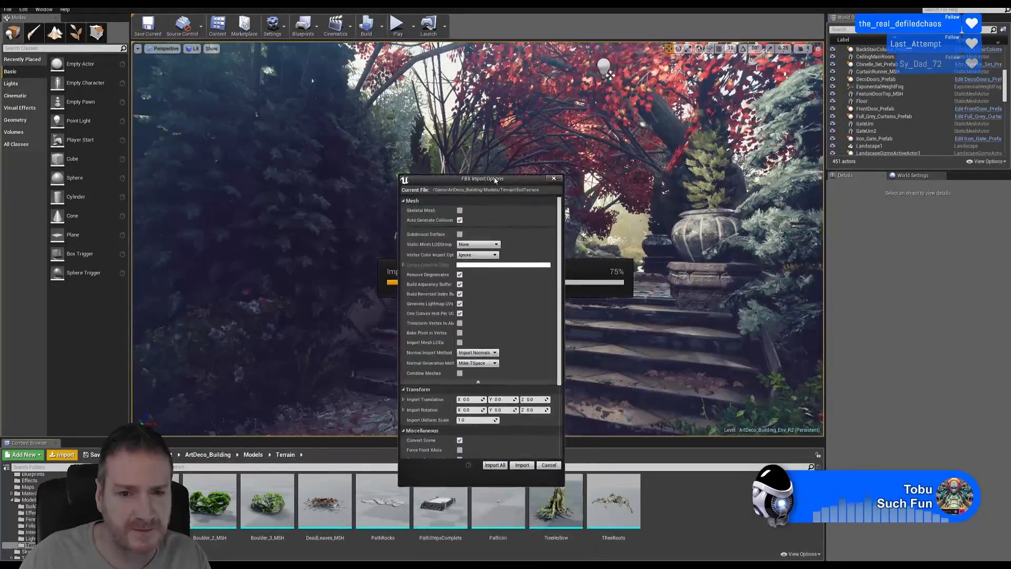
{"action": "left_click", "coordinate": [522, 465]}
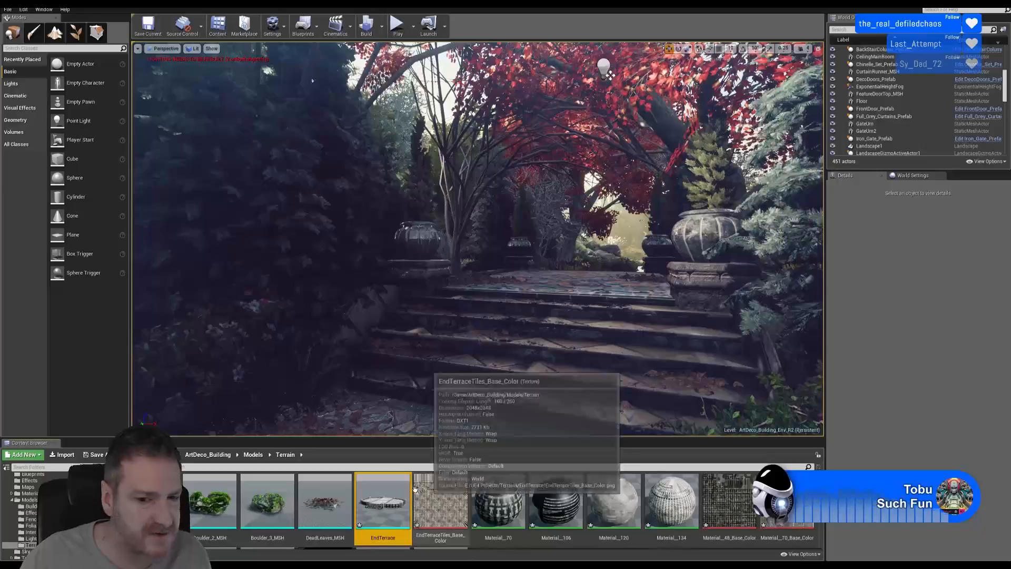
Open the EndTerrace mesh for editing, view it from the steps side, and show the PathTerrace materials in the Materials/Terrain folder.
{"action": "double_click", "coordinate": [384, 510]}
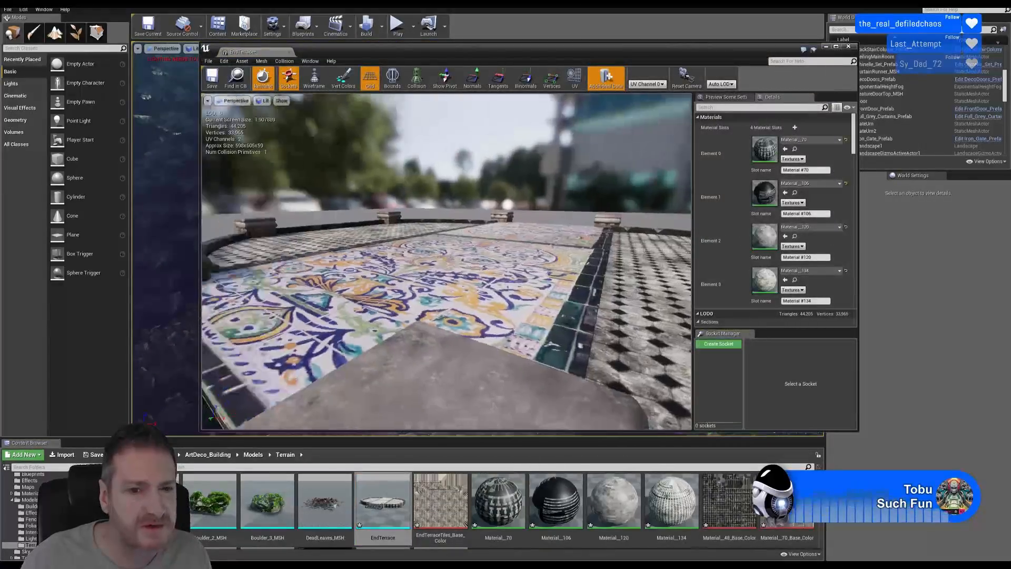
{"action": "right_click_drag", "start_coordinate": [446, 262], "coordinate": [500, 259]}
{"action": "right_click_drag", "start_coordinate": [501, 304], "coordinate": [507, 305]}
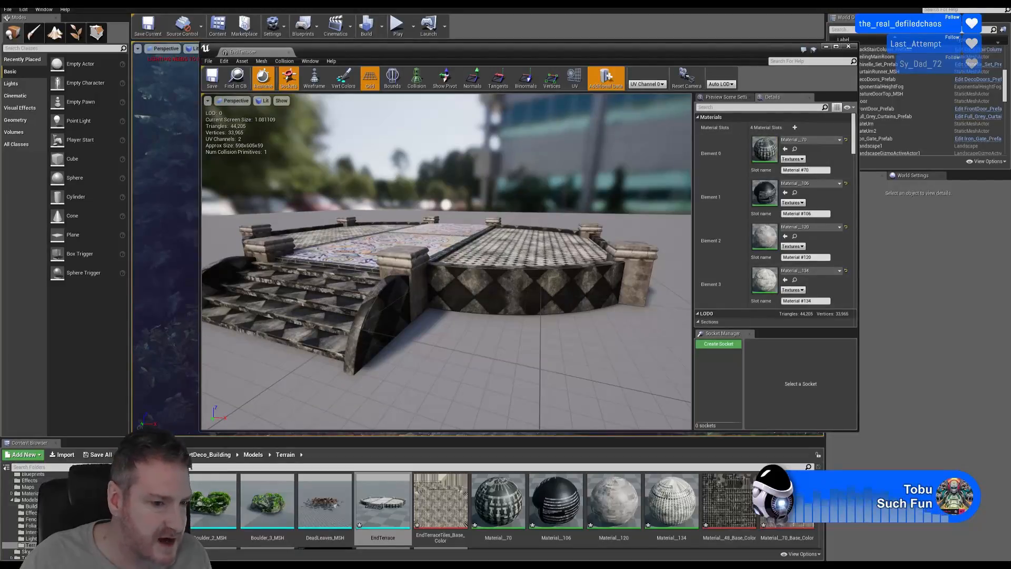
{"action": "scroll", "coordinate": [21, 510], "scroll_direction": "up", "scroll_amount": 3}
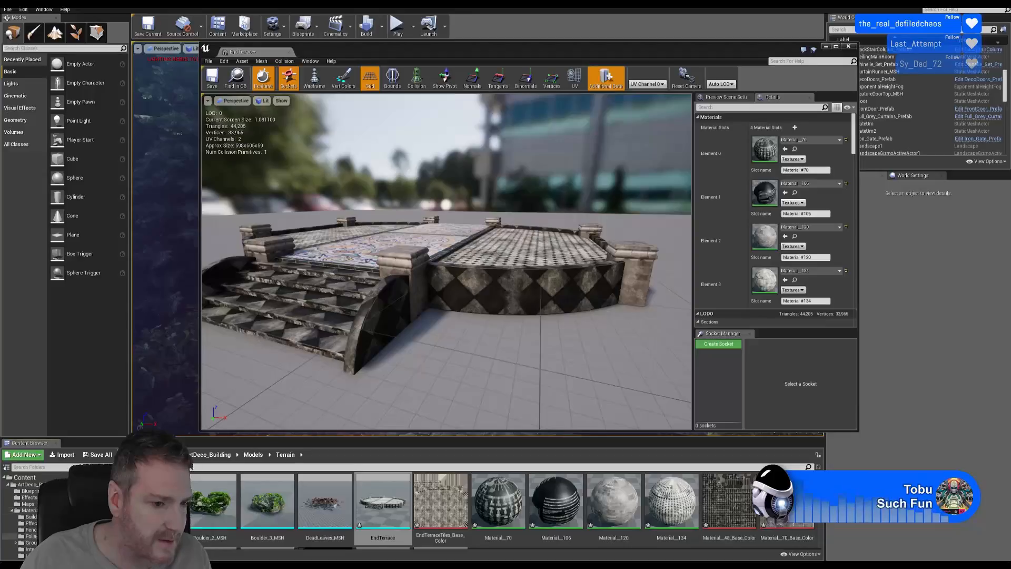
{"action": "scroll", "coordinate": [24, 514], "scroll_direction": "down", "scroll_amount": 2}
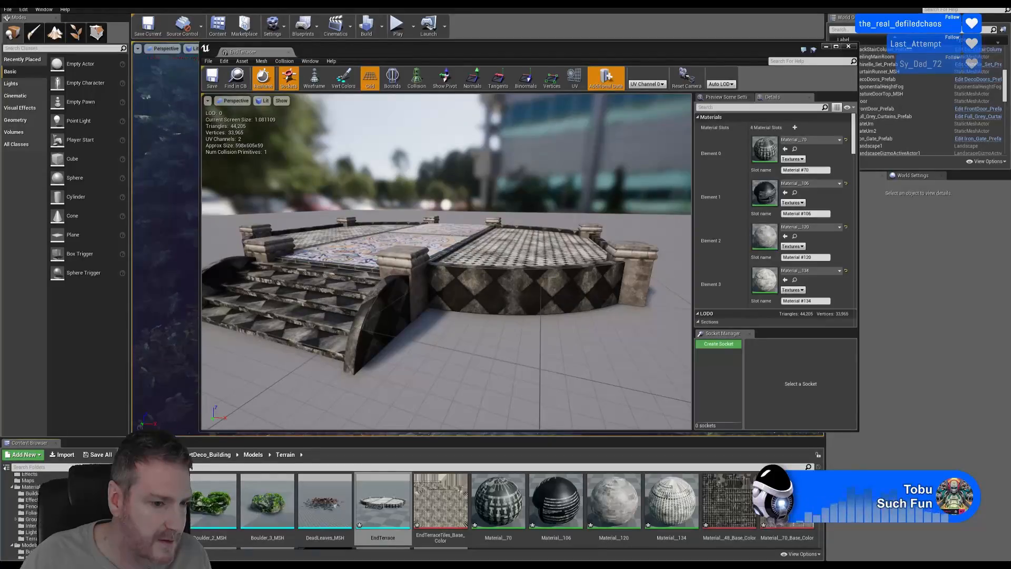
{"action": "left_click", "coordinate": [31, 538]}
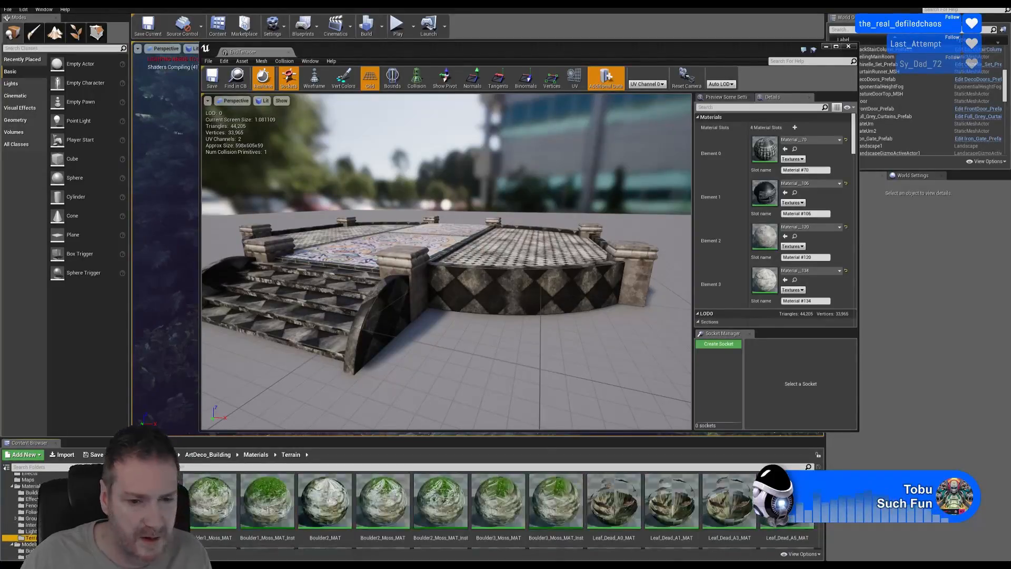
{"action": "scroll", "coordinate": [500, 505], "scroll_direction": "down", "scroll_amount": 3}
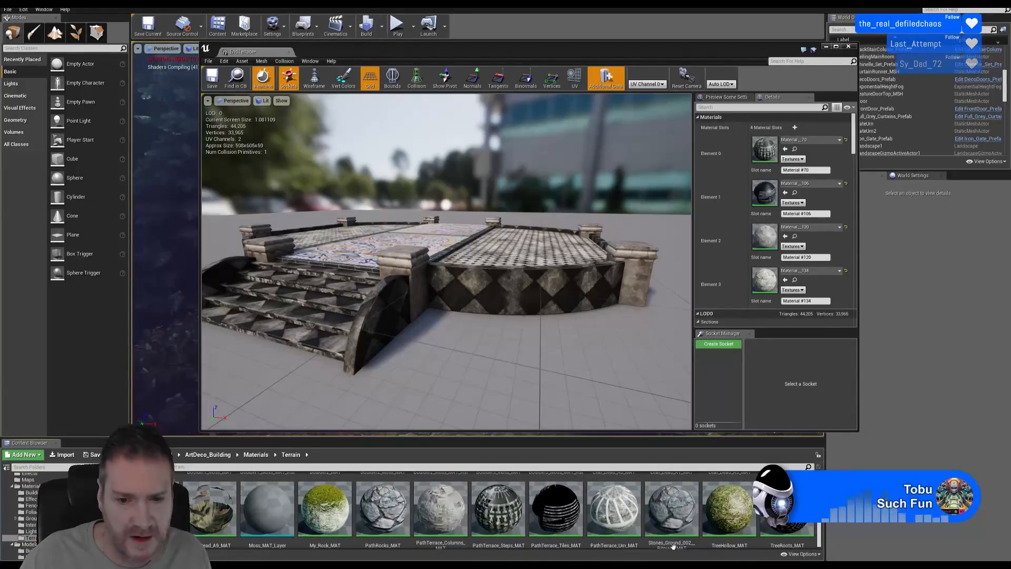
Assign PathTerrace_Steps_MAT, PathTerrace_Tiles_MAT and PathTerrace_Columns_MAT to the mesh's Elements 0, 1 and 2, then save and close it.
{"action": "left_click_drag", "start_coordinate": [498, 509], "coordinate": [772, 158]}
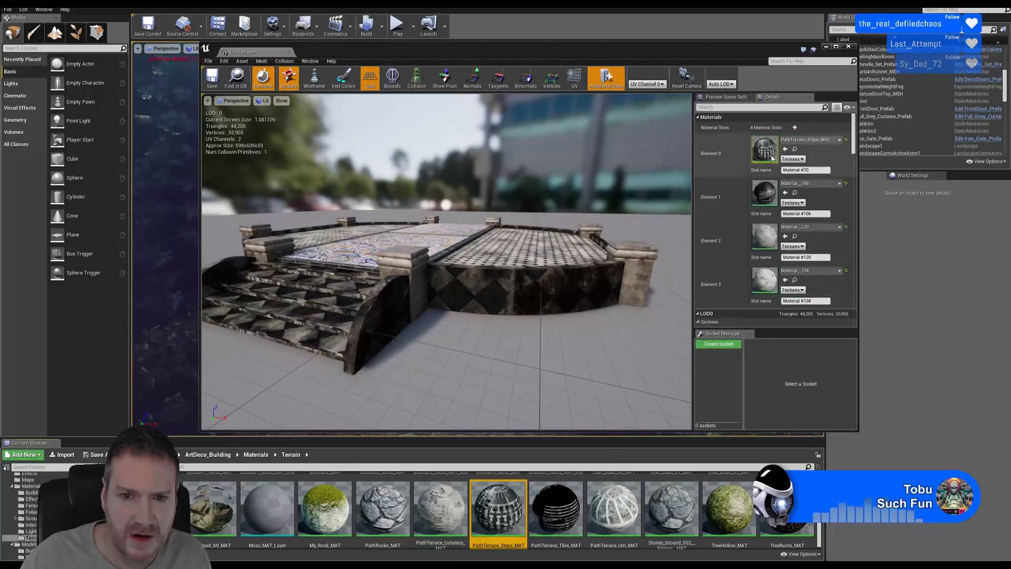
{"action": "left_click_drag", "start_coordinate": [556, 508], "coordinate": [769, 192]}
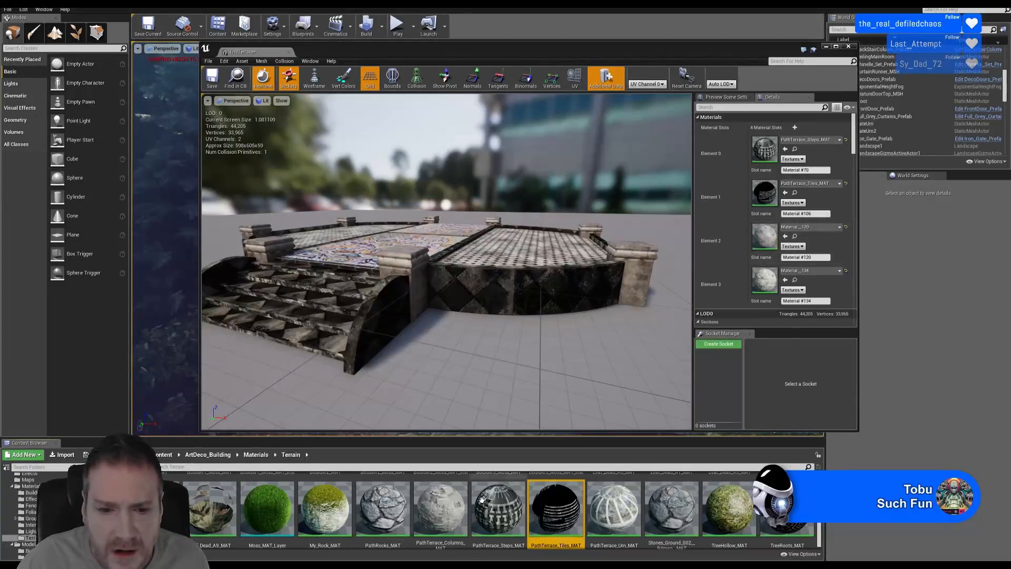
{"action": "left_click_drag", "start_coordinate": [441, 508], "coordinate": [758, 236]}
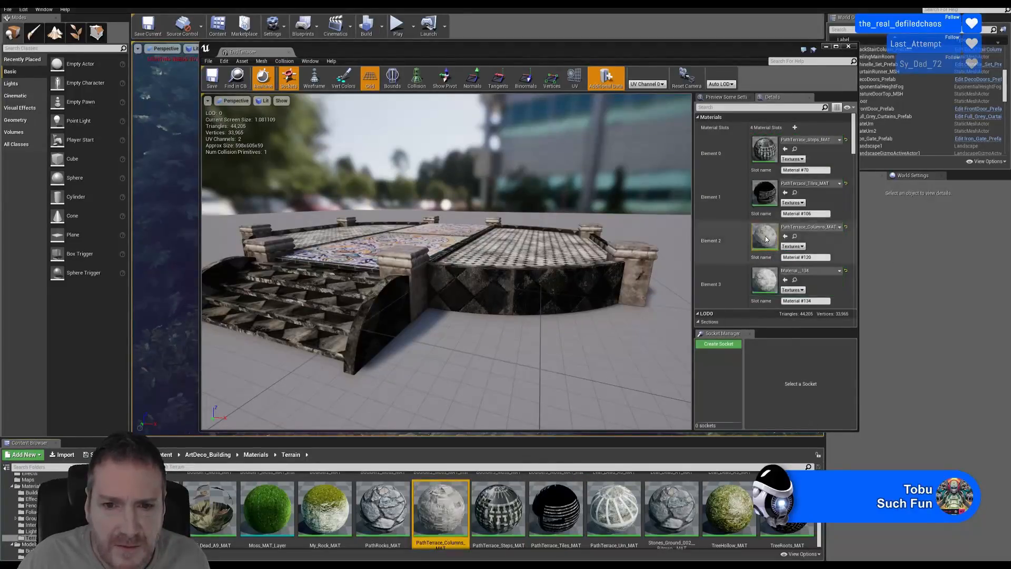
{"action": "scroll", "coordinate": [775, 225], "scroll_direction": "down", "scroll_amount": 2}
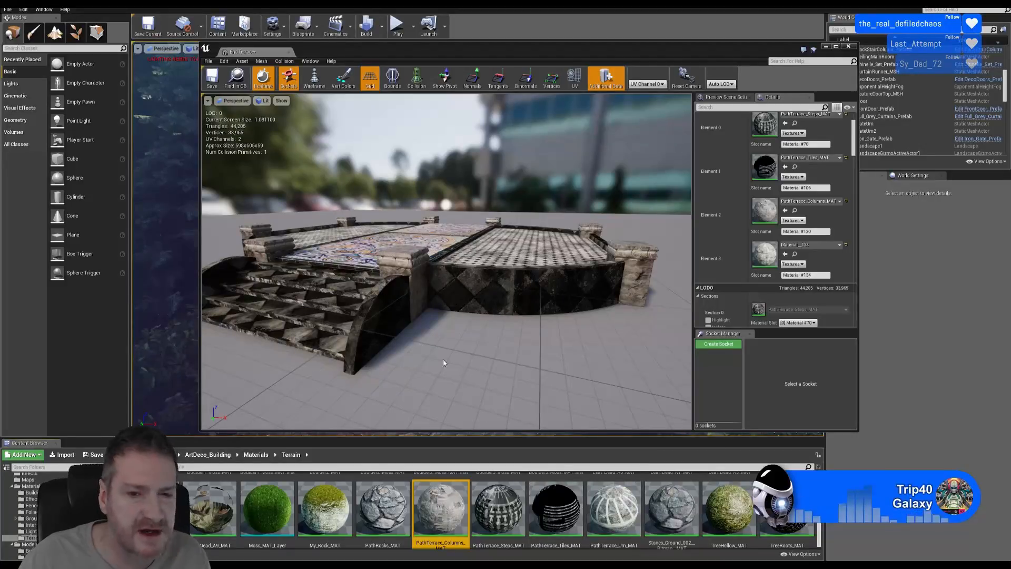
{"action": "left_click", "coordinate": [211, 80]}
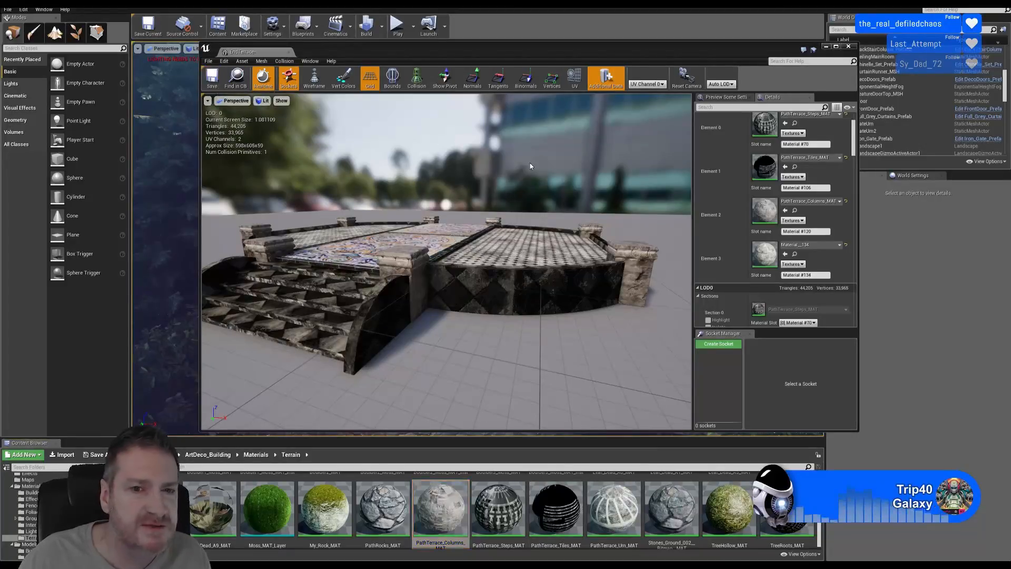
{"action": "left_click", "coordinate": [848, 47]}
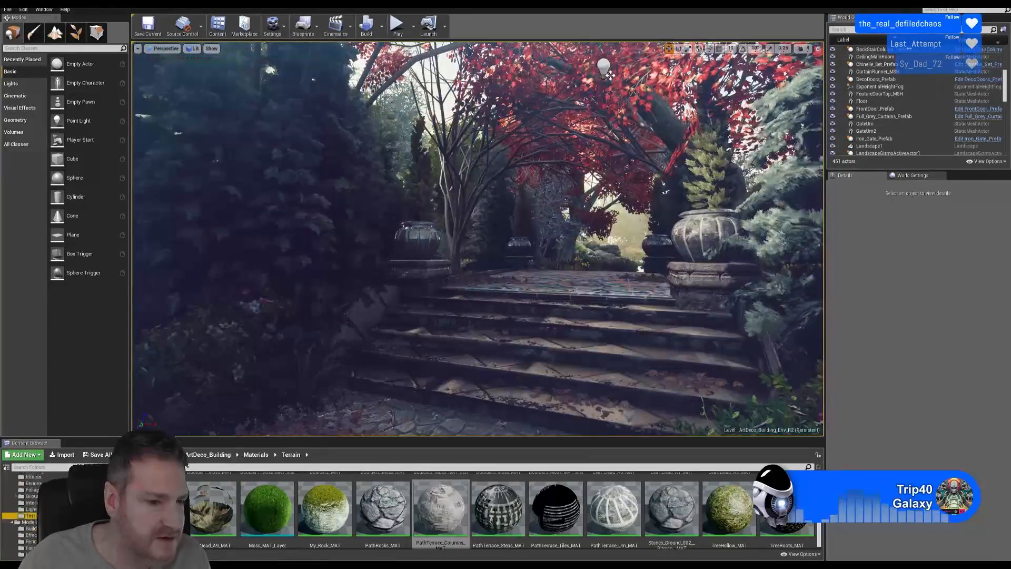
Open Material__134 from the Models/Terrain folder and place its Texture Sample node just left of the material result node.
{"action": "scroll", "coordinate": [31, 519], "scroll_direction": "down", "scroll_amount": 2}
{"action": "left_click", "coordinate": [32, 538]}
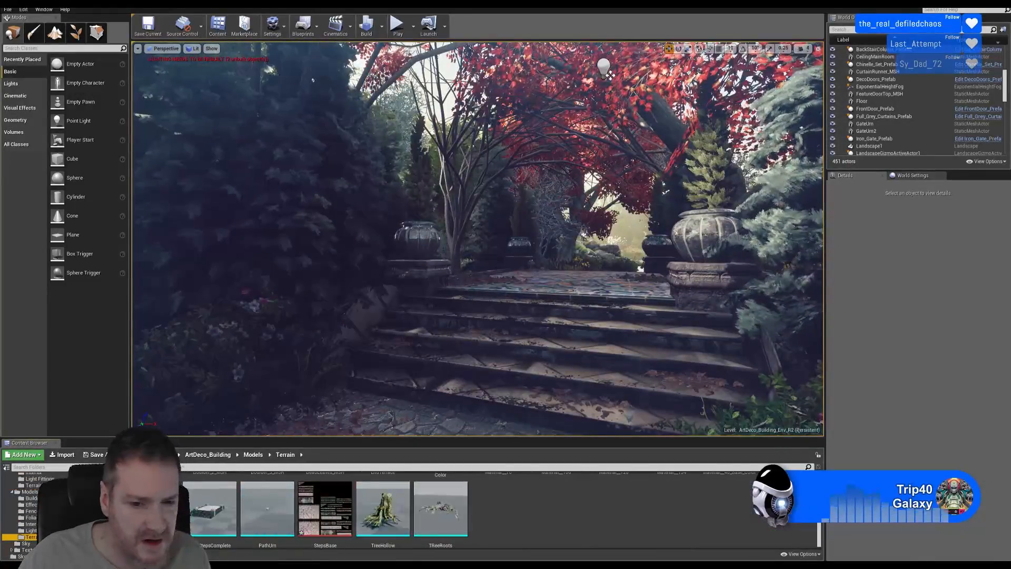
{"action": "scroll", "coordinate": [469, 510], "scroll_direction": "up", "scroll_amount": 4}
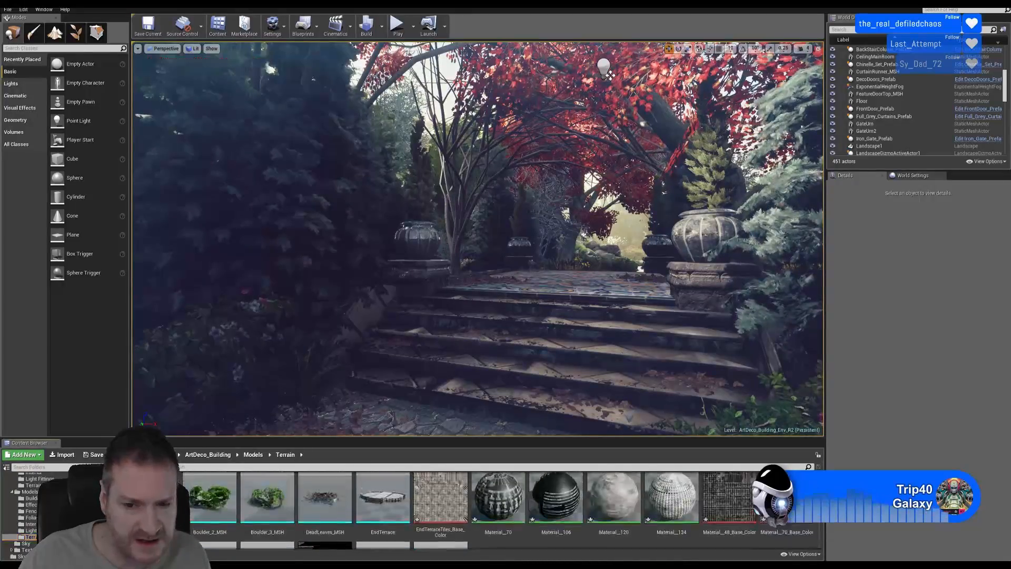
{"action": "double_click", "coordinate": [671, 498]}
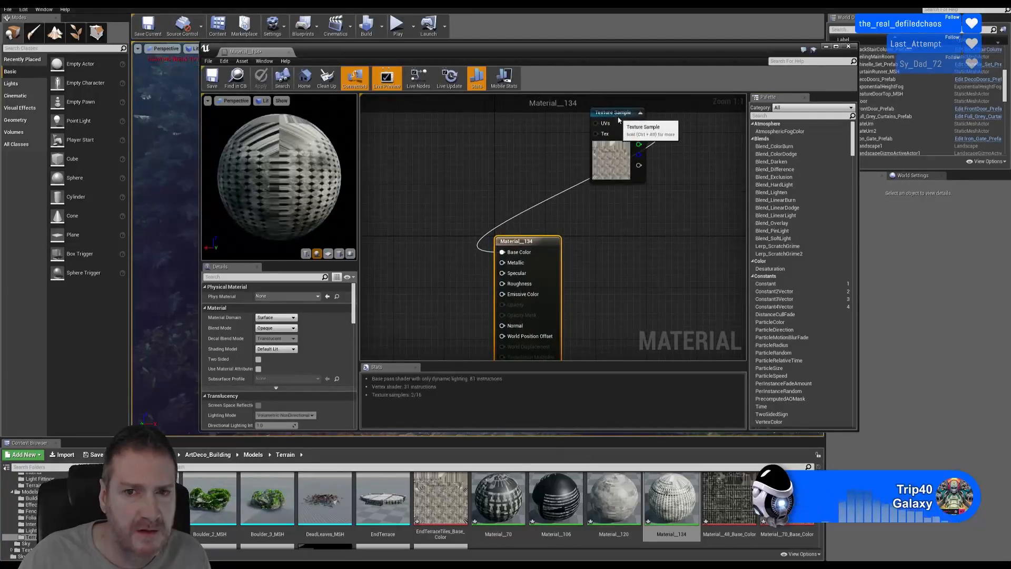
{"action": "left_click_drag", "start_coordinate": [617, 123], "coordinate": [423, 215]}
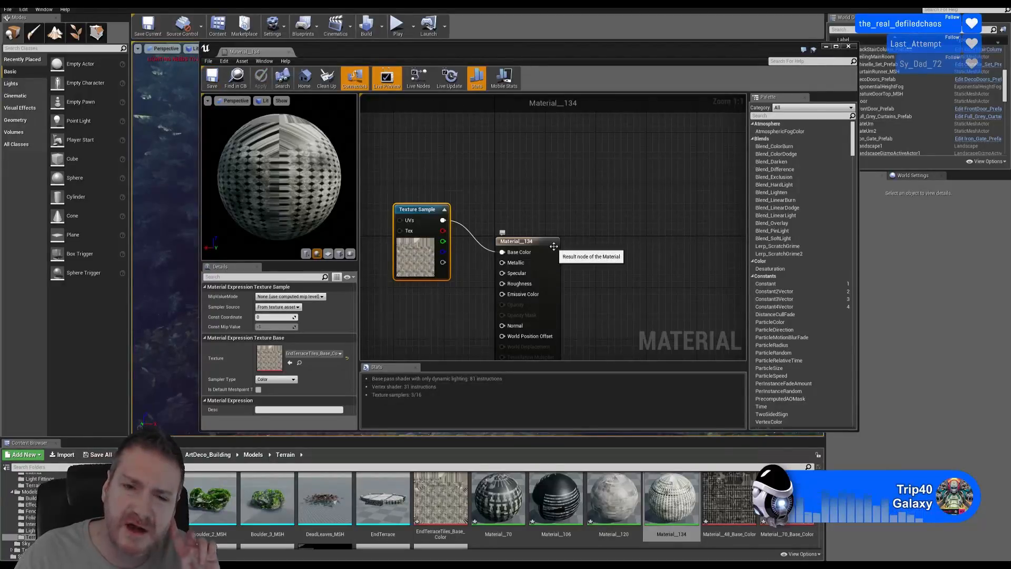
{"action": "right_click_drag", "start_coordinate": [578, 212], "coordinate": [596, 194]}
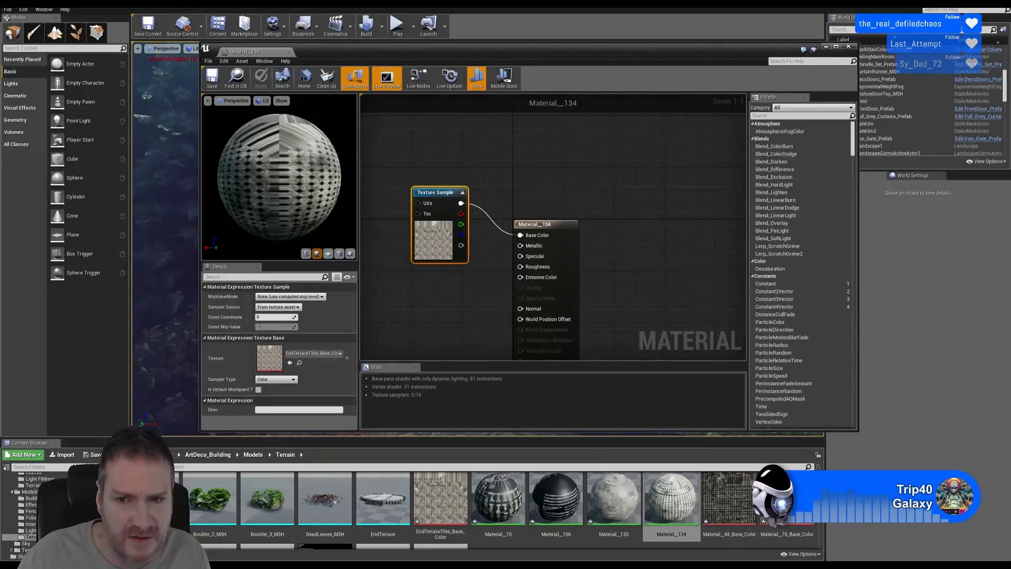
{"action": "left_click_drag", "start_coordinate": [466, 51], "coordinate": [485, 32]}
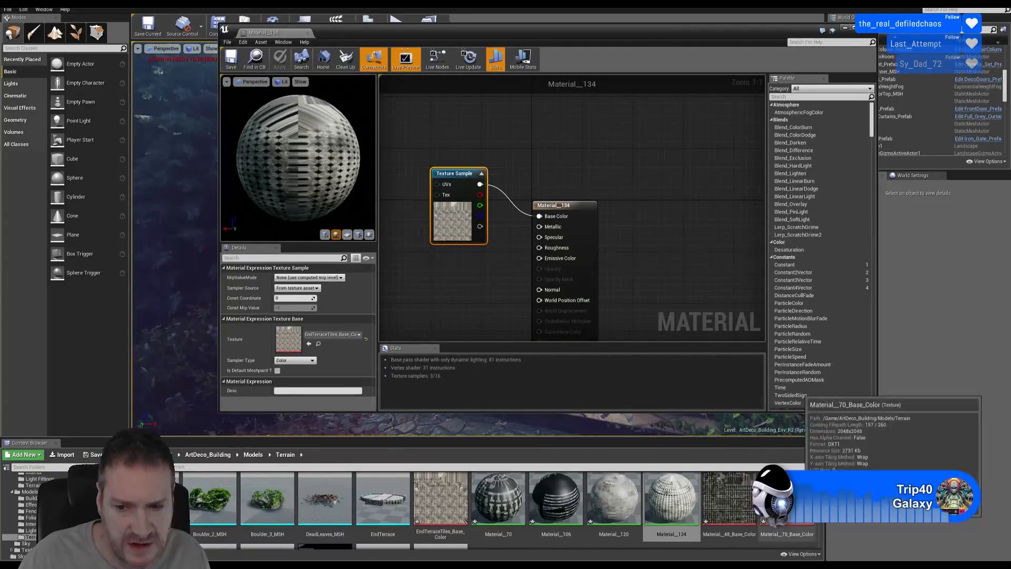
Import the EndTerraceTiles Metallic, Mixed_AO, Normal_DirectX and Roughness textures into the Models/Terrain folder.
{"action": "left_click", "coordinate": [671, 500]}
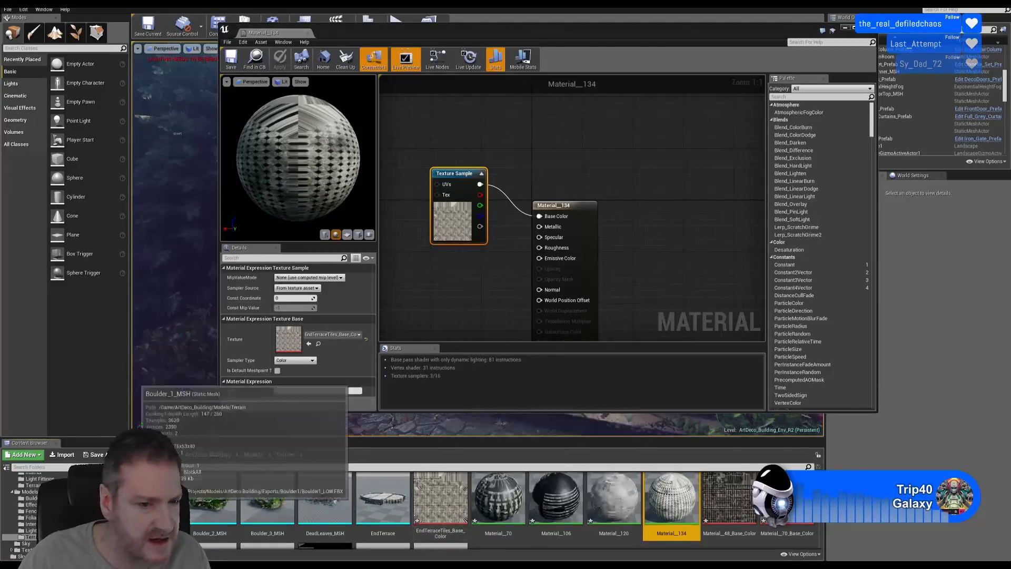
{"action": "left_click", "coordinate": [66, 457]}
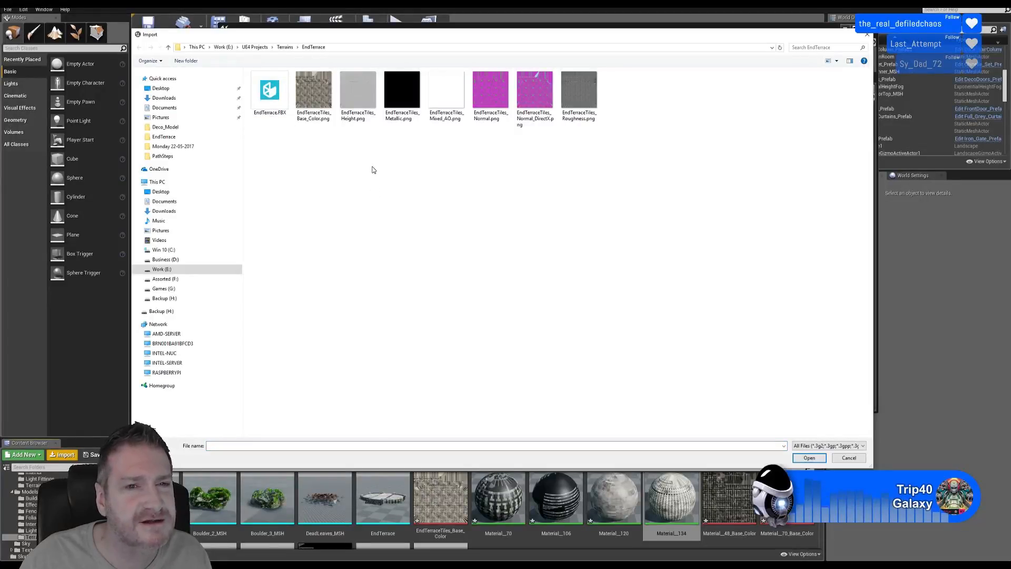
{"action": "left_click", "coordinate": [402, 94]}
{"action": "left_click", "coordinate": [449, 104], "text": "ctrl"}
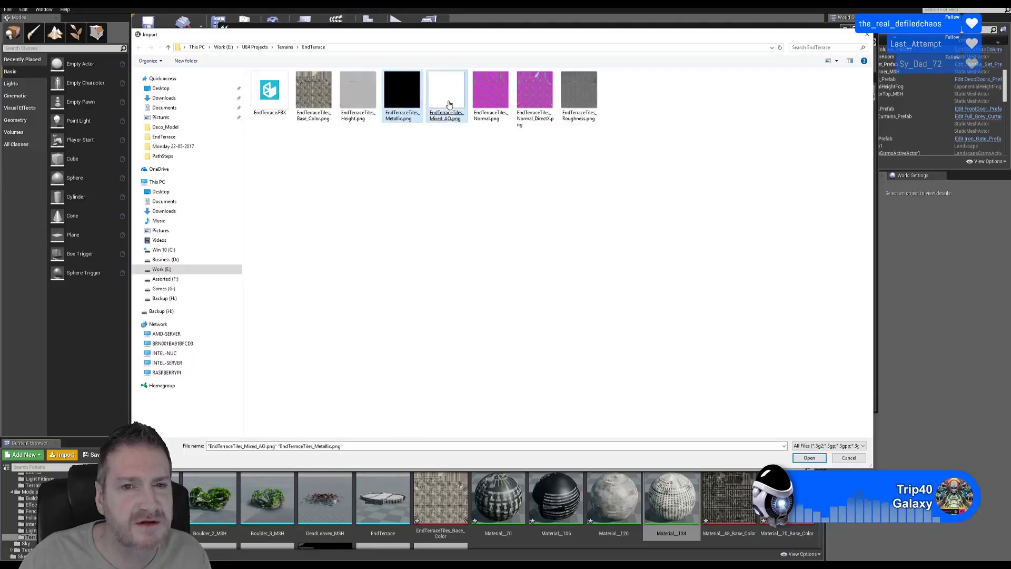
{"action": "left_click", "coordinate": [525, 110], "text": "ctrl"}
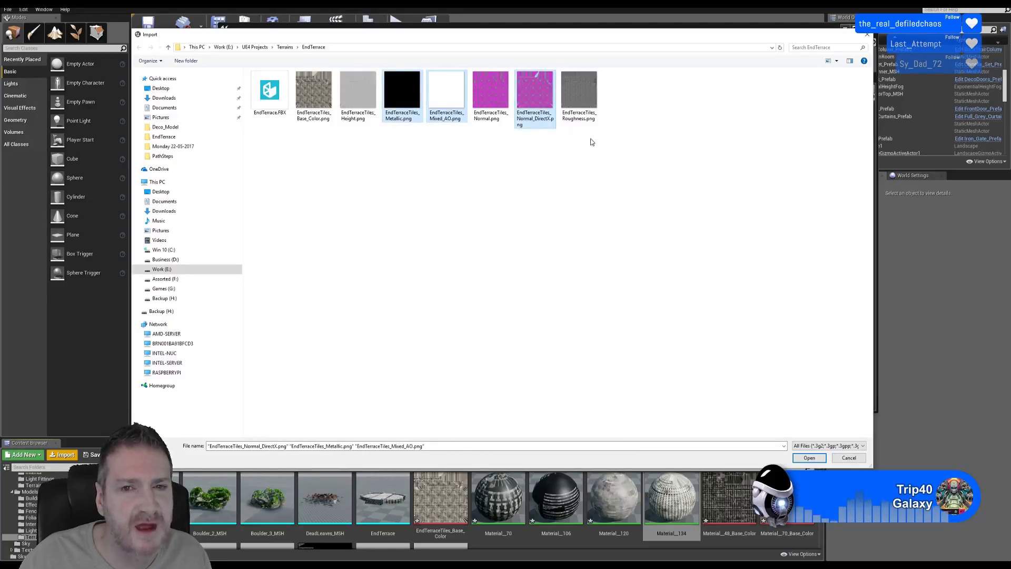
{"action": "left_click", "coordinate": [580, 94], "text": "ctrl"}
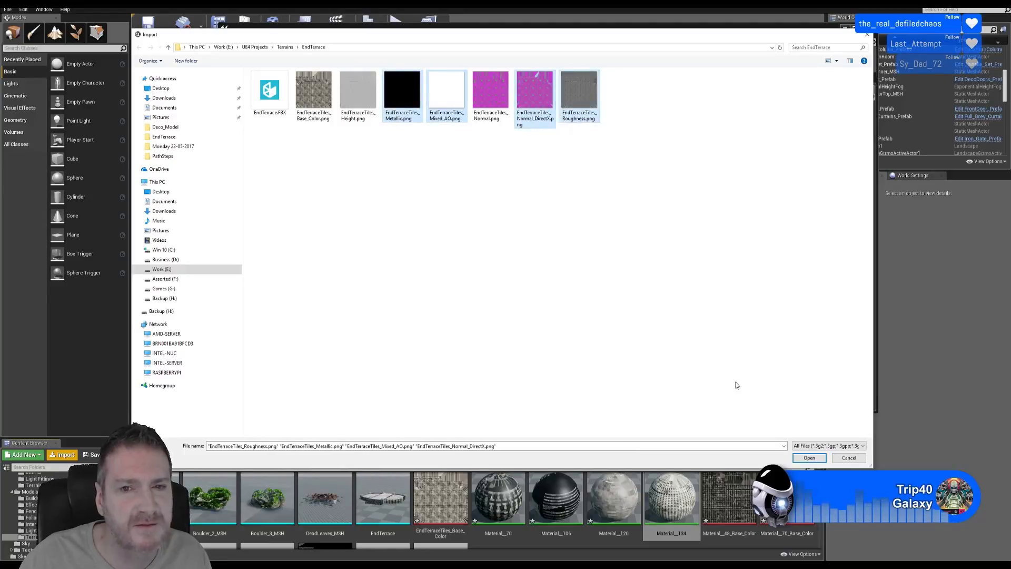
{"action": "left_click", "coordinate": [809, 459]}
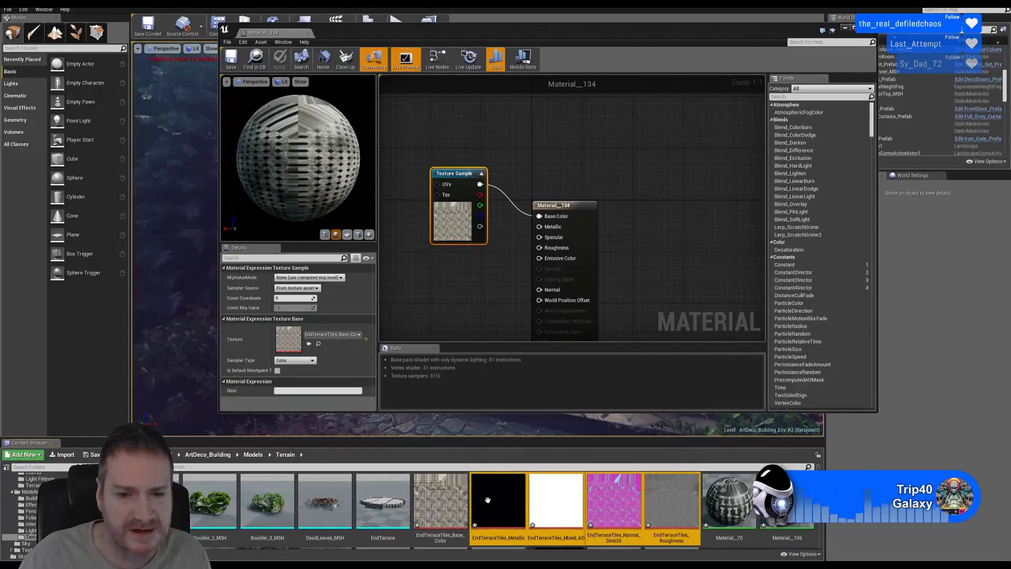
Add the EndTerraceTiles Metallic, Normal_DirectX, Roughness and Mixed_AO textures to the material graph, stacked in that order below the base color sample.
{"action": "left_click_drag", "start_coordinate": [488, 500], "coordinate": [452, 293]}
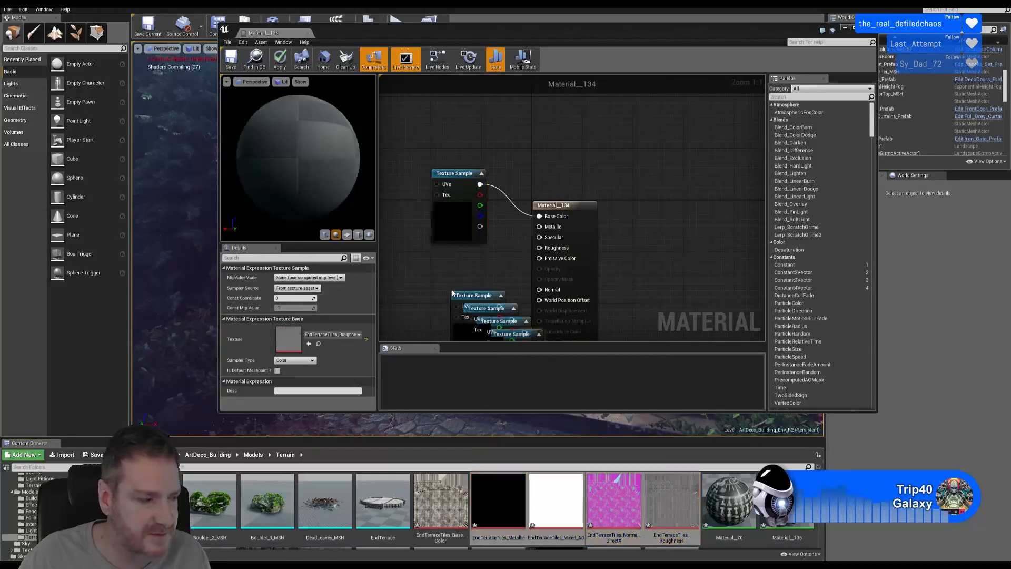
{"action": "right_click_drag", "start_coordinate": [640, 250], "coordinate": [678, 119]}
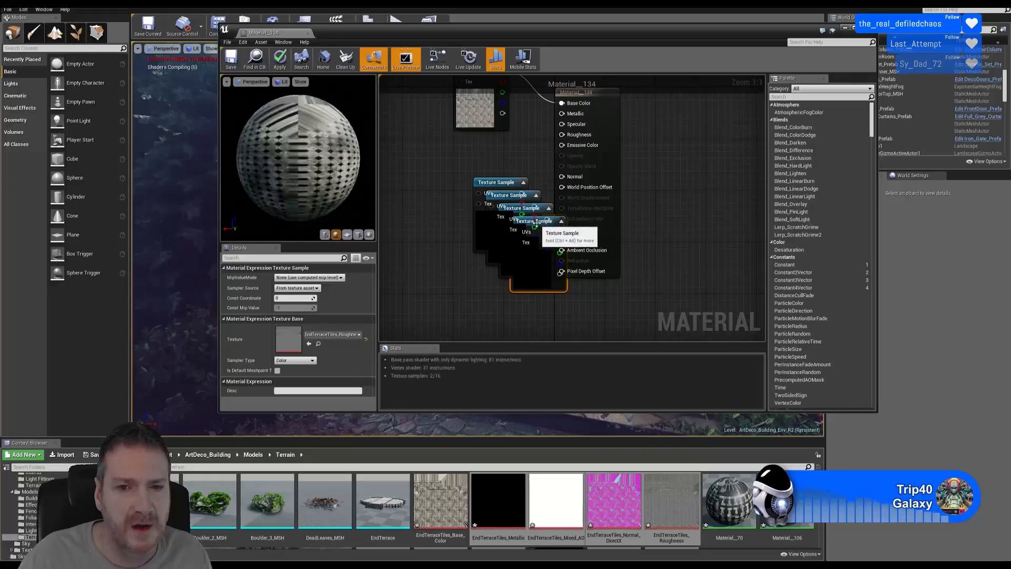
{"action": "left_click_drag", "start_coordinate": [535, 224], "coordinate": [454, 302]}
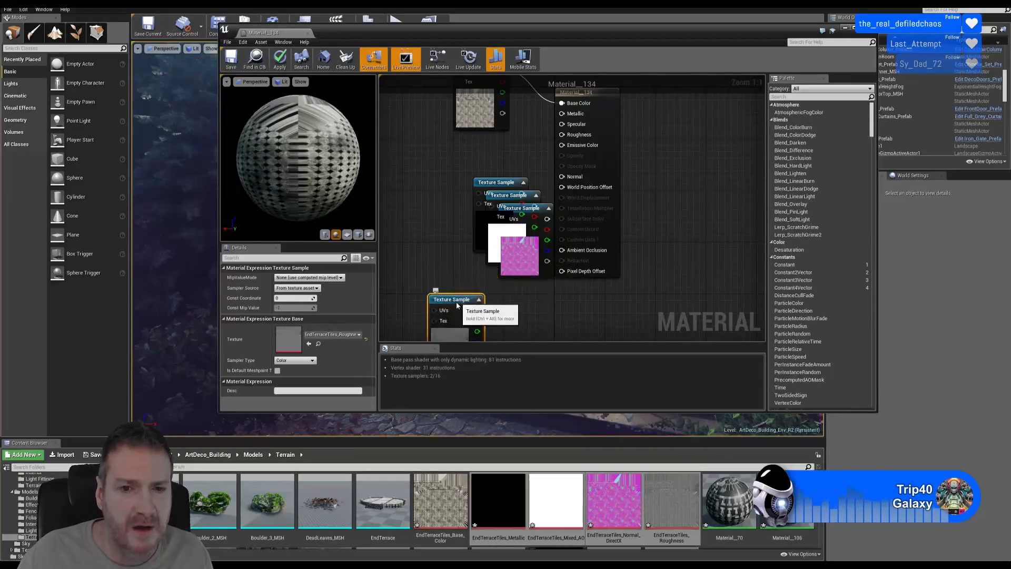
{"action": "left_click_drag", "start_coordinate": [522, 210], "coordinate": [647, 244]}
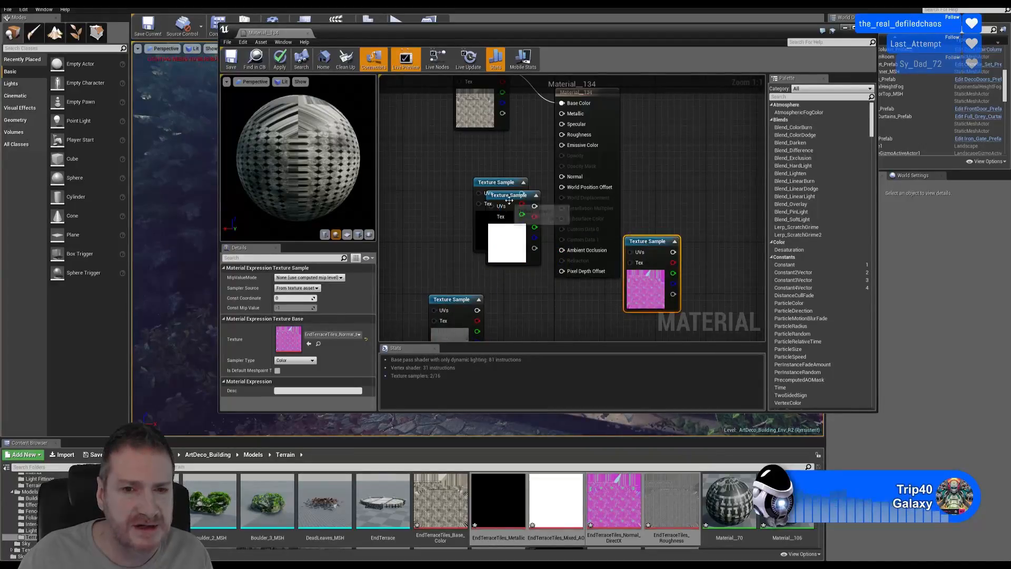
{"action": "left_click_drag", "start_coordinate": [519, 220], "coordinate": [538, 287]}
{"action": "left_click_drag", "start_coordinate": [506, 185], "coordinate": [488, 147]}
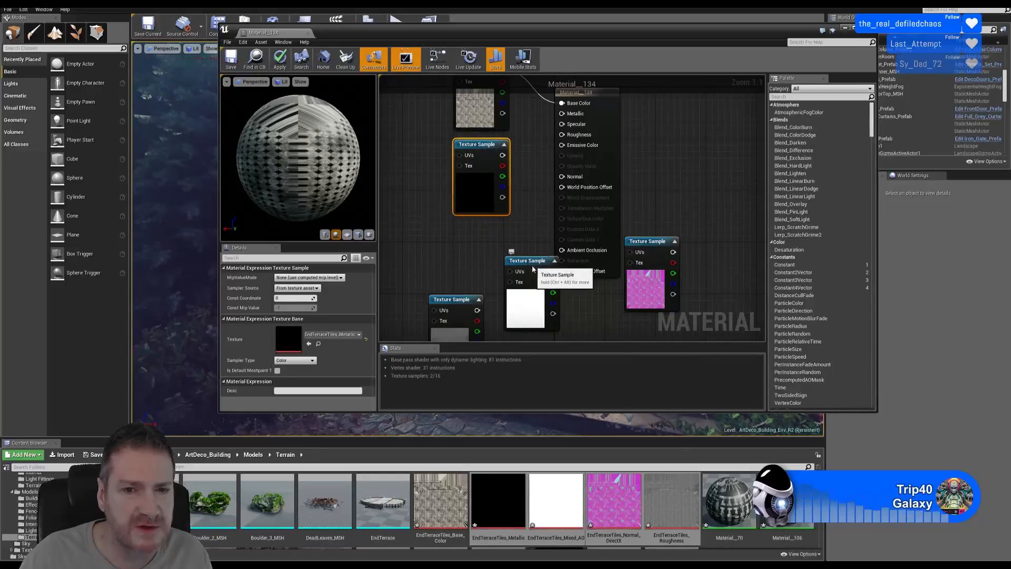
{"action": "left_click_drag", "start_coordinate": [528, 276], "coordinate": [553, 334]}
{"action": "left_click_drag", "start_coordinate": [647, 242], "coordinate": [478, 238]}
{"action": "right_click_drag", "start_coordinate": [521, 270], "coordinate": [518, 188]}
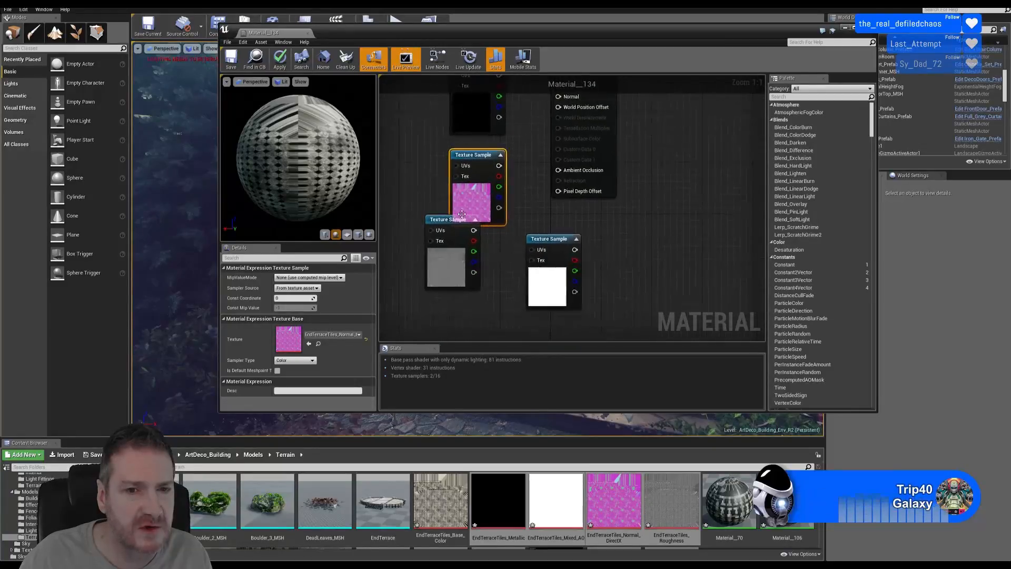
{"action": "left_click_drag", "start_coordinate": [438, 224], "coordinate": [464, 244]}
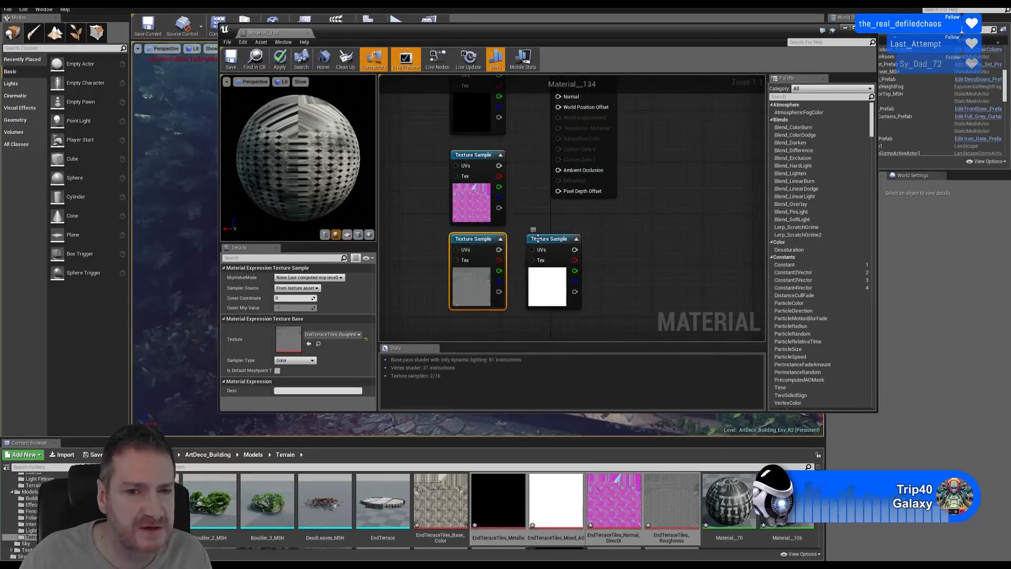
{"action": "left_click_drag", "start_coordinate": [552, 244], "coordinate": [469, 328]}
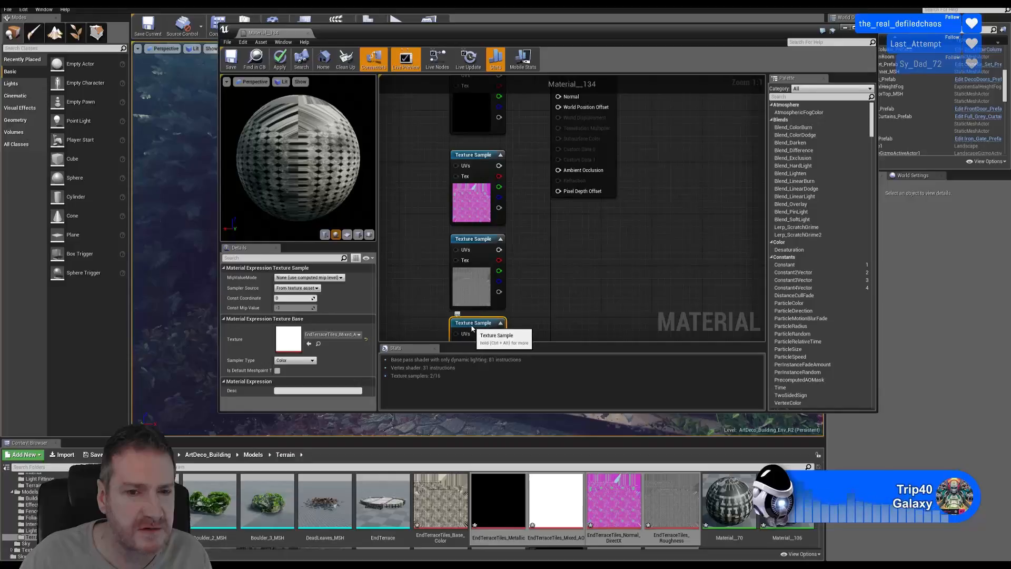
Move the Material__134 result node slightly down and away from the samples and connect the metallic texture to its Metallic input.
{"action": "scroll", "coordinate": [564, 242], "scroll_direction": "down", "scroll_amount": 3}
{"action": "right_click_drag", "start_coordinate": [585, 298], "coordinate": [581, 340]}
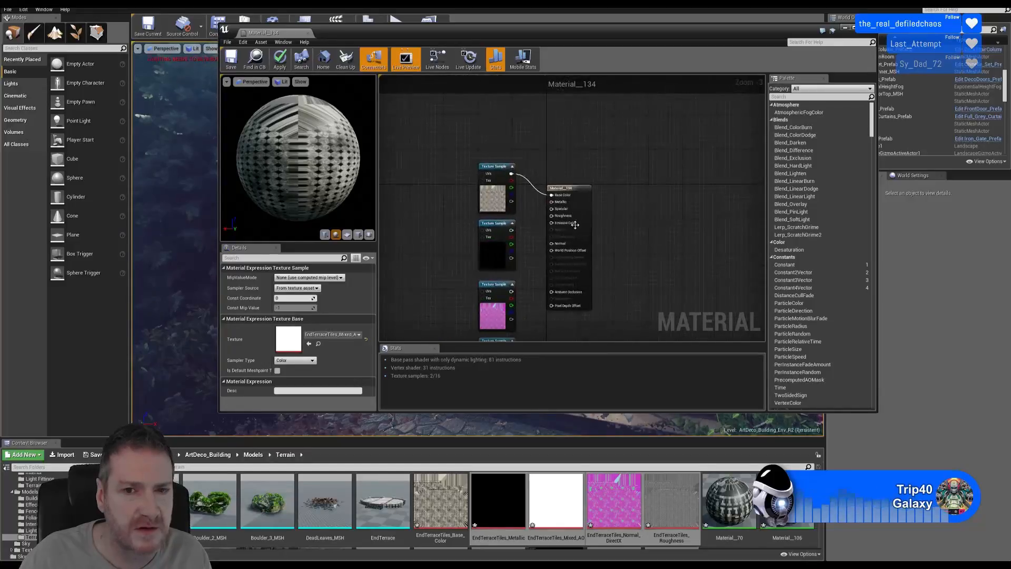
{"action": "left_click_drag", "start_coordinate": [577, 188], "coordinate": [594, 224]}
{"action": "scroll", "coordinate": [552, 246], "scroll_direction": "up", "scroll_amount": 3}
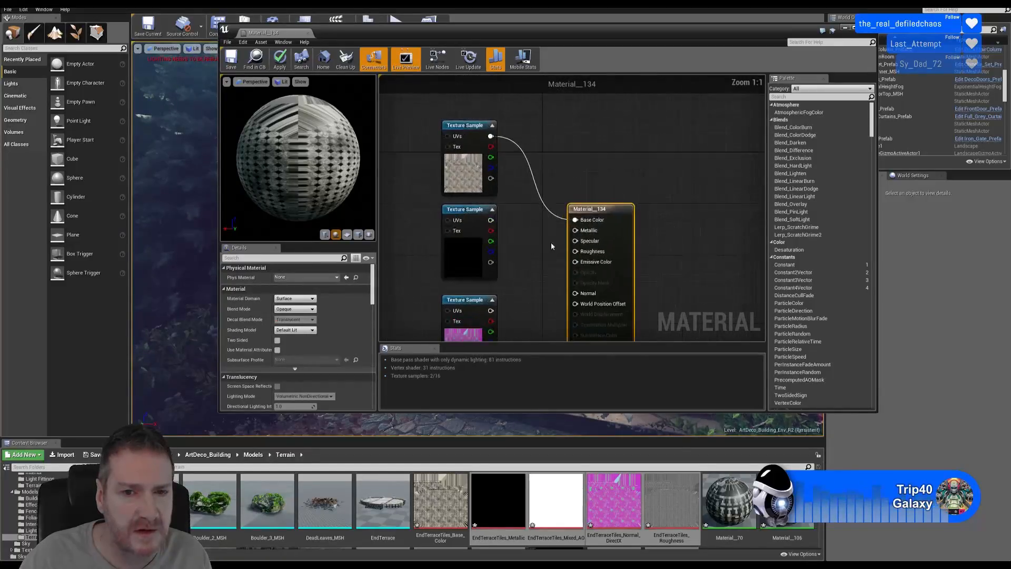
{"action": "left_click_drag", "start_coordinate": [491, 220], "coordinate": [576, 231]}
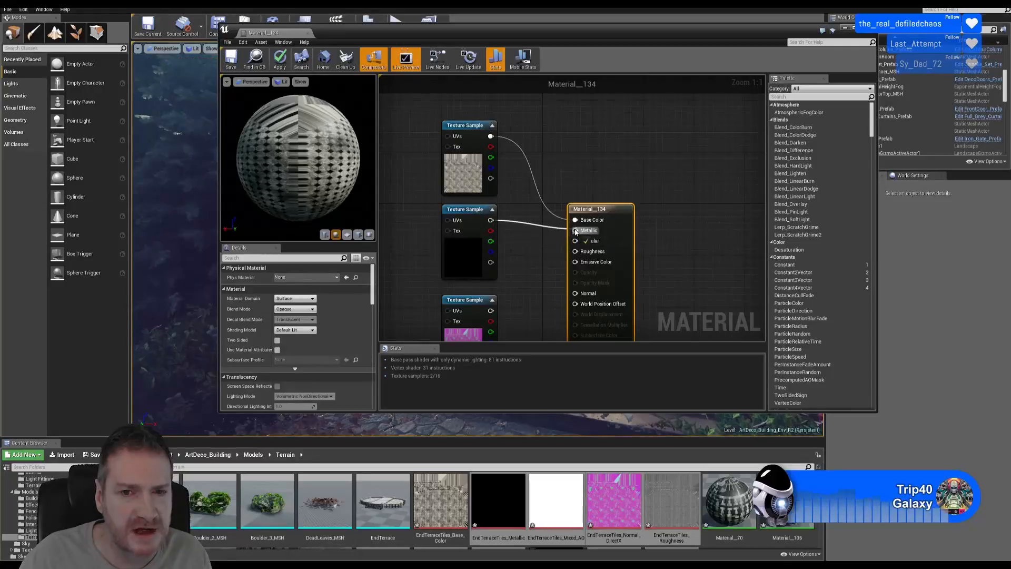
Connect the normal, roughness and mixed AO samples to Normal, Roughness and Ambient Occlusion, then save and close Material__134.
{"action": "right_click_drag", "start_coordinate": [525, 294], "coordinate": [496, 210]}
{"action": "left_click_drag", "start_coordinate": [461, 227], "coordinate": [546, 210]}
{"action": "right_click_drag", "start_coordinate": [631, 253], "coordinate": [635, 187]}
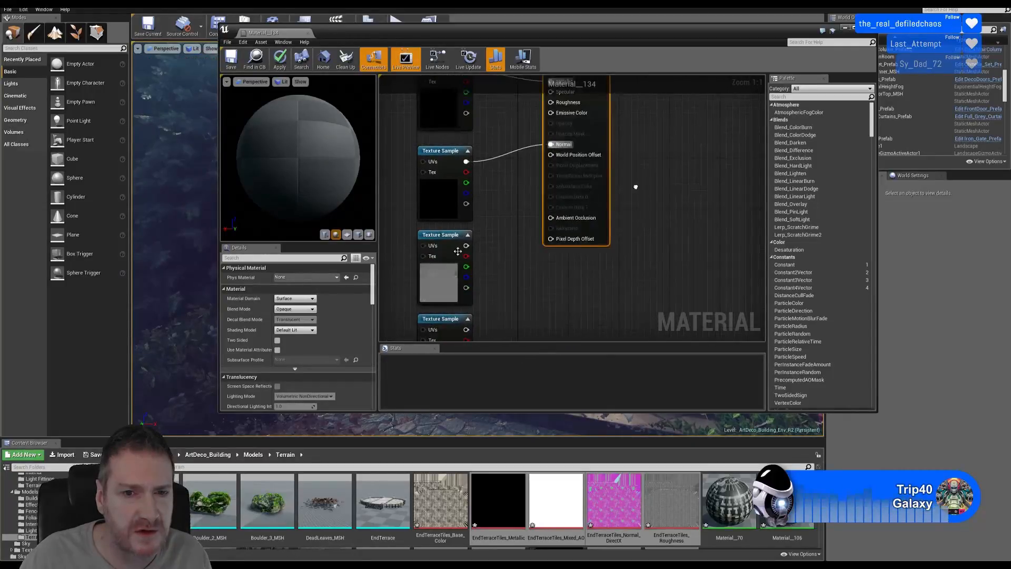
{"action": "left_click_drag", "start_coordinate": [466, 245], "coordinate": [550, 103]}
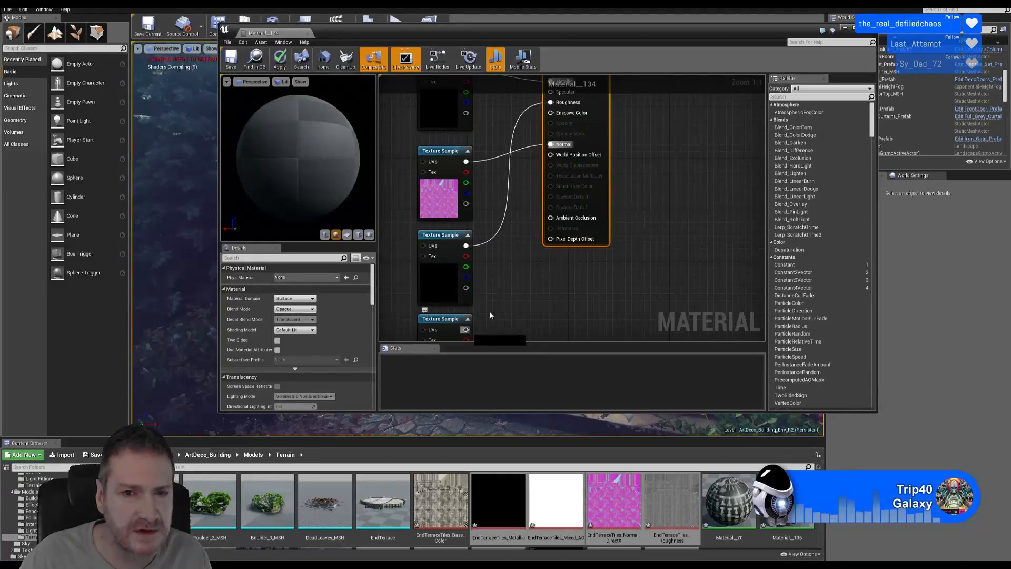
{"action": "left_click_drag", "start_coordinate": [490, 315], "coordinate": [550, 218]}
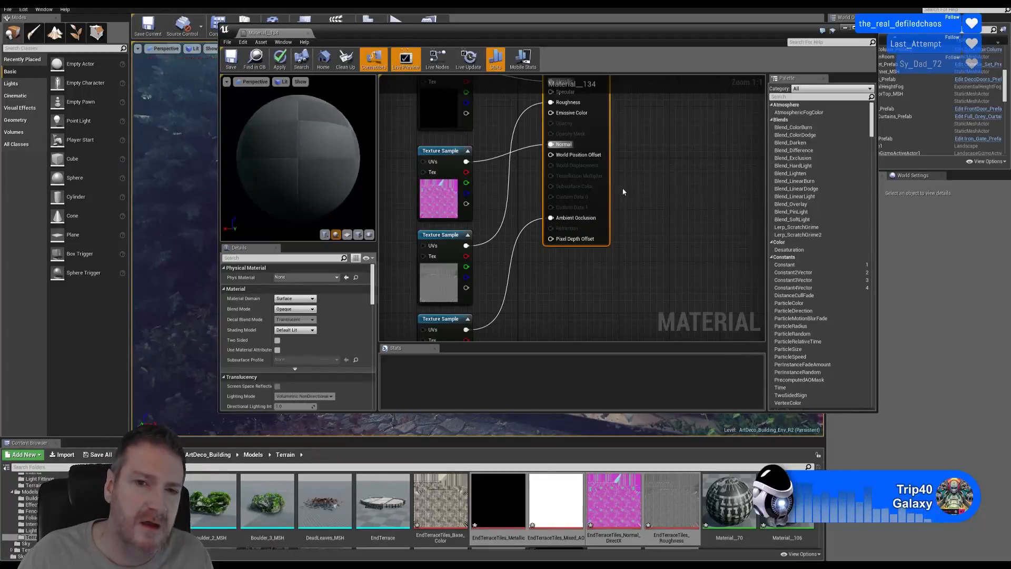
{"action": "right_click_drag", "start_coordinate": [623, 191], "coordinate": [648, 251]}
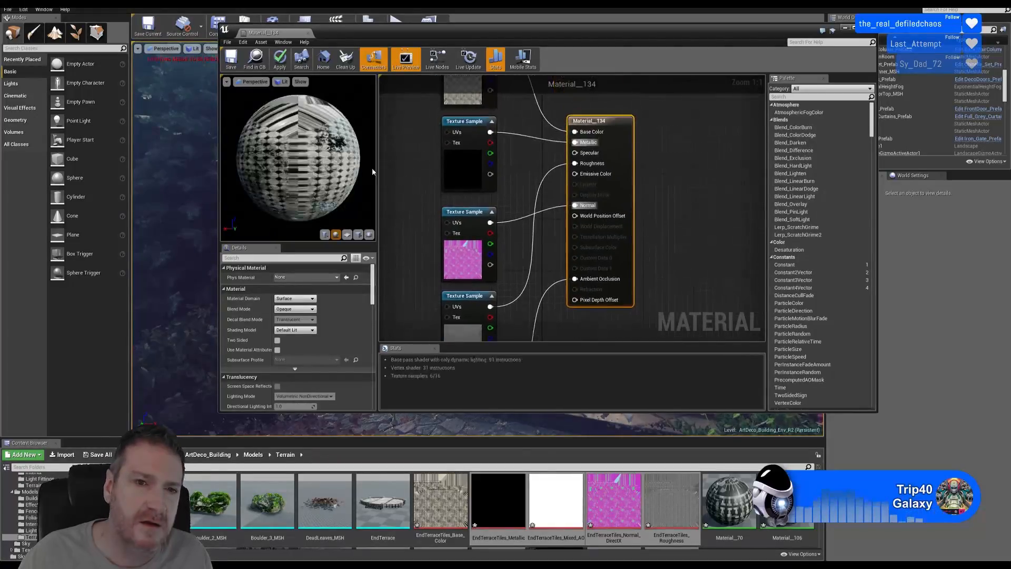
{"action": "left_click", "coordinate": [233, 63]}
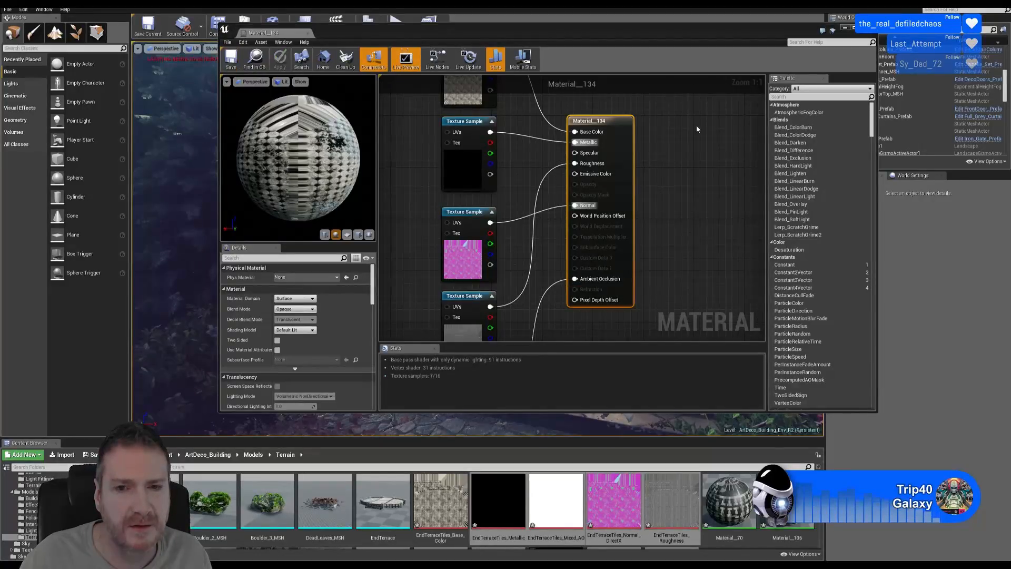
{"action": "left_click", "coordinate": [867, 33]}
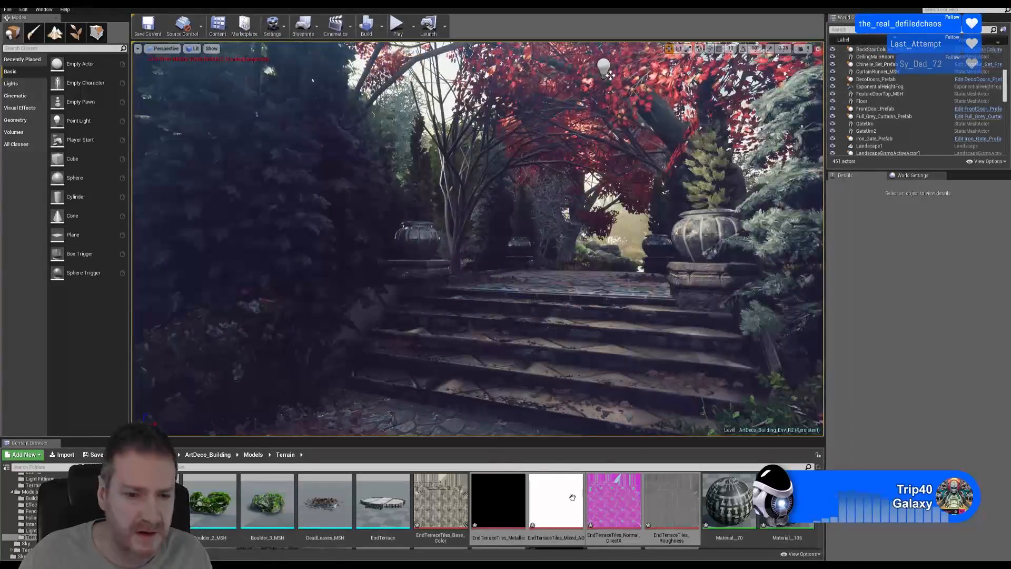
Open the EndTerrace mesh, examine its tiled floor close up and the whole terrace from outside, then close it.
{"action": "double_click", "coordinate": [383, 504]}
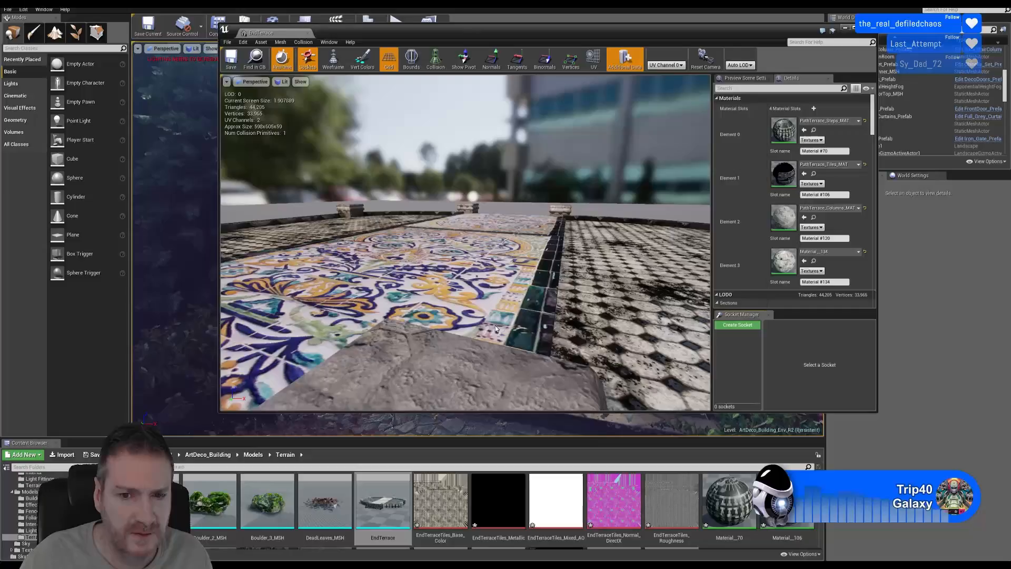
{"action": "left_click_drag", "start_coordinate": [495, 325], "coordinate": [350, 361]}
{"action": "scroll", "coordinate": [499, 331], "scroll_direction": "down", "scroll_amount": 3}
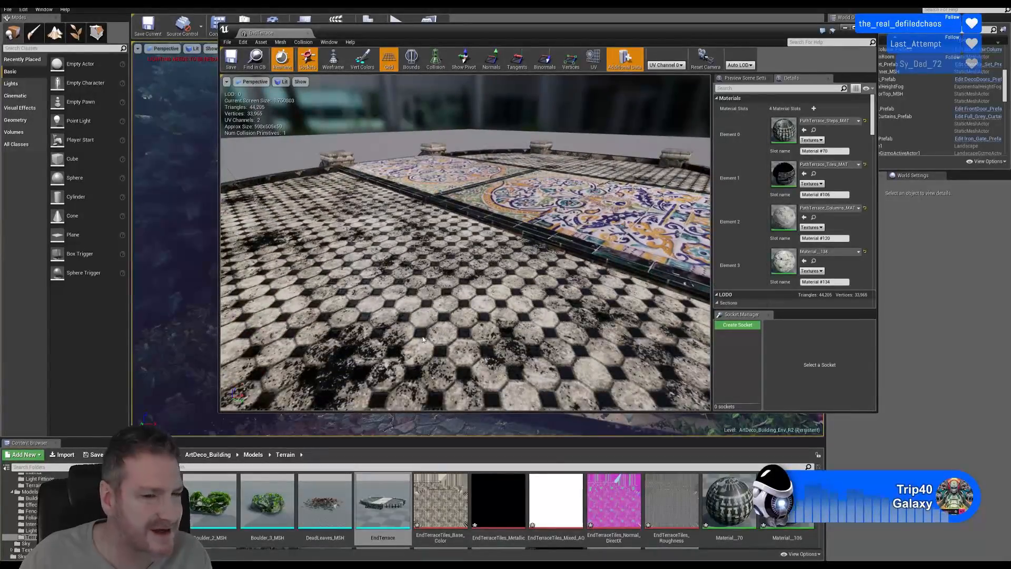
{"action": "right_click_drag", "start_coordinate": [449, 314], "coordinate": [436, 334]}
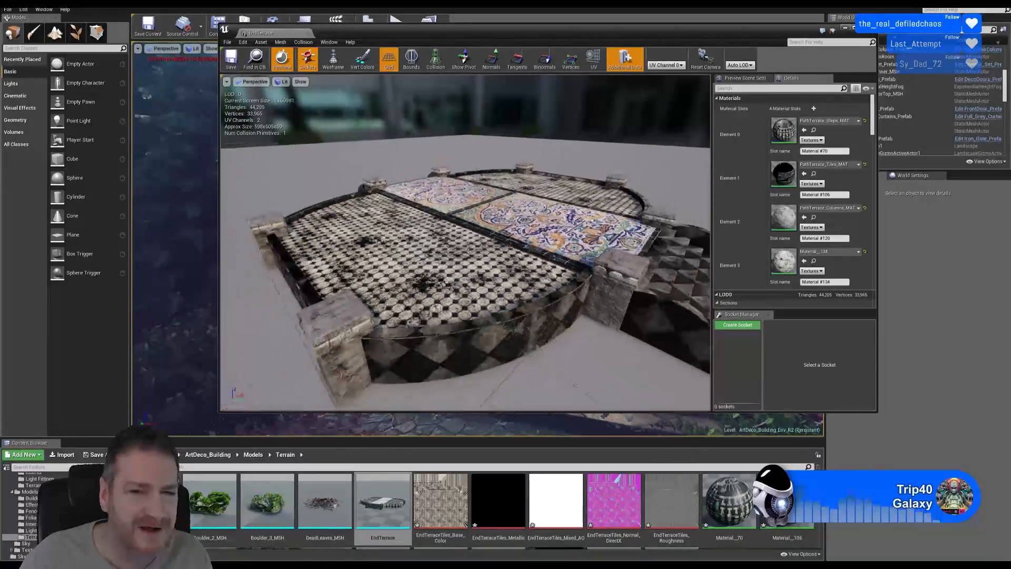
{"action": "left_click_drag", "start_coordinate": [500, 300], "coordinate": [474, 302]}
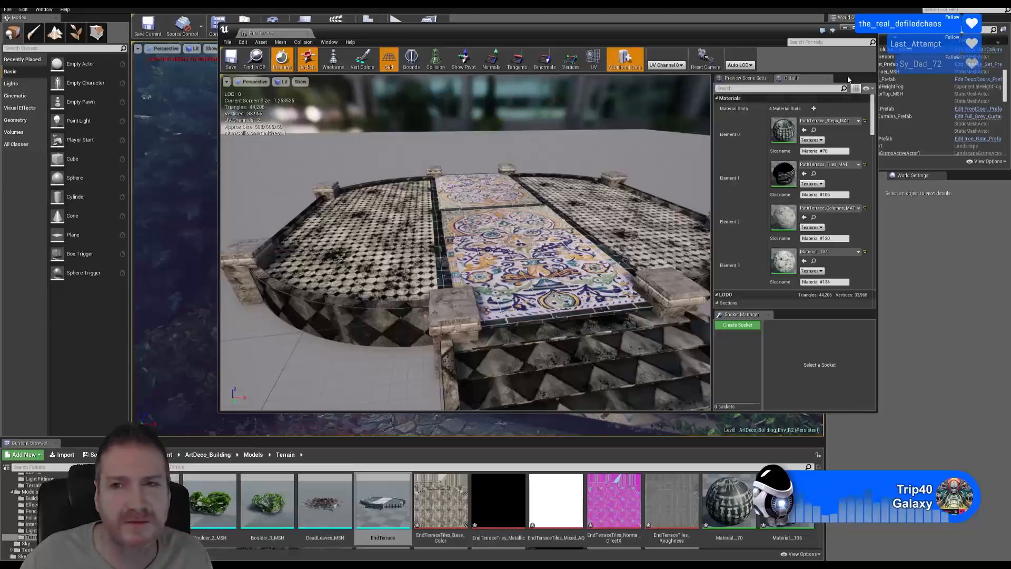
{"action": "left_click", "coordinate": [867, 28]}
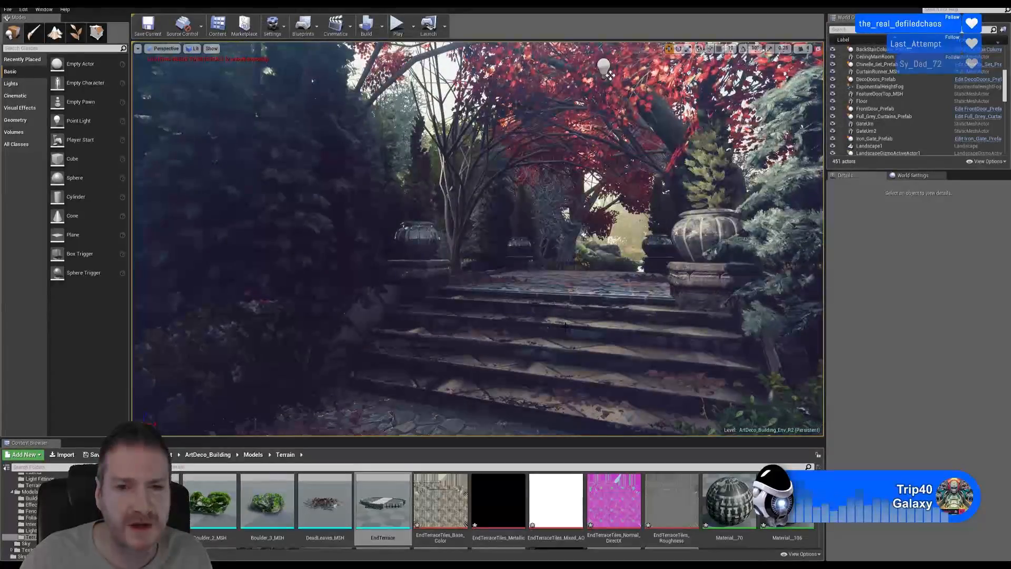
Place the EndTerrace mesh on the open stone paving in the level and scale it uniformly to about 3.16.
{"action": "right_click_drag", "start_coordinate": [476, 239], "coordinate": [521, 257]}
{"action": "left_click_drag", "start_coordinate": [385, 506], "coordinate": [484, 290]}
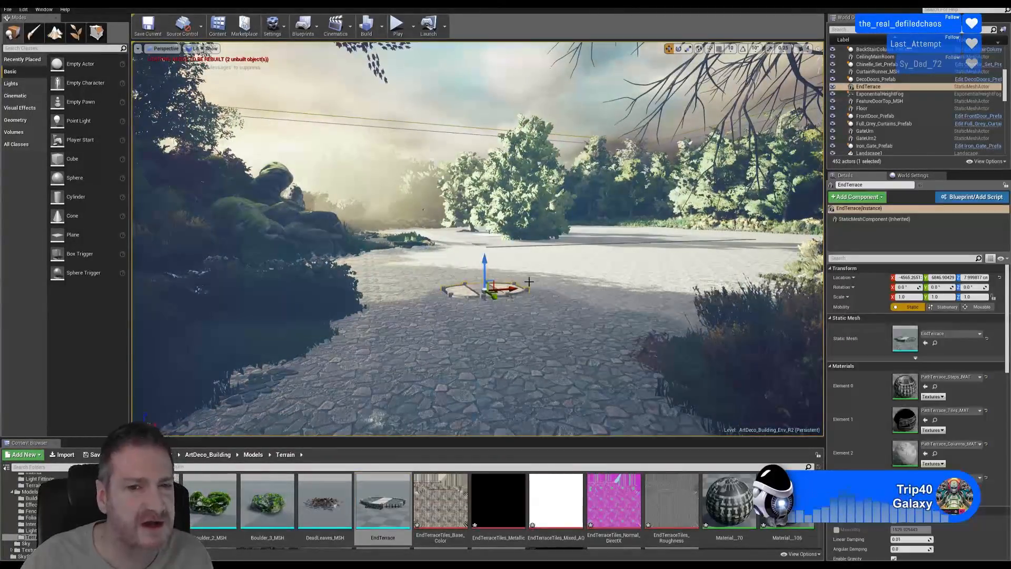
{"action": "key", "text": "r"}
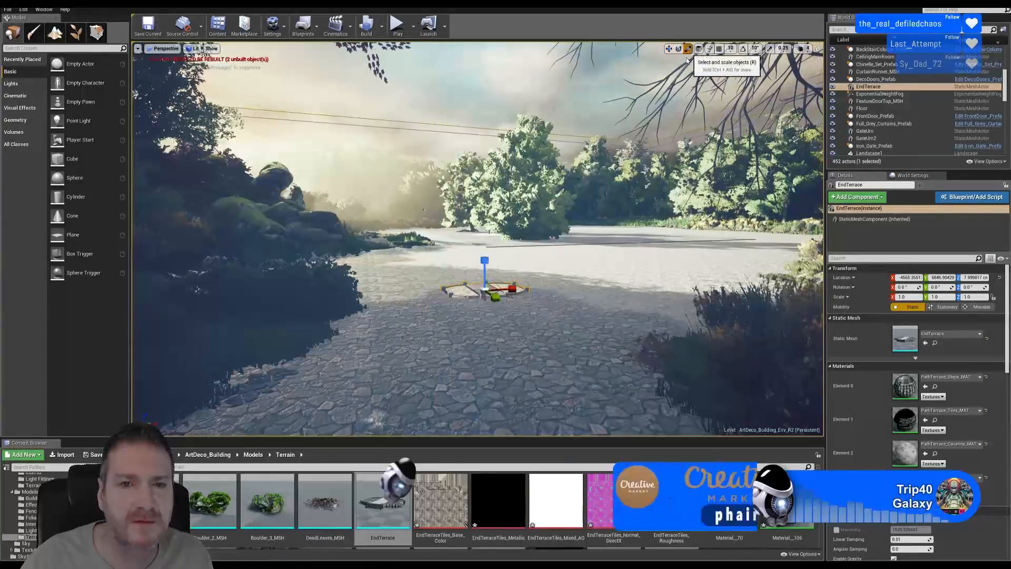
{"action": "left_click_drag", "start_coordinate": [480, 291], "coordinate": [595, 318]}
{"action": "left_click_drag", "start_coordinate": [485, 260], "coordinate": [485, 256]}
Raise the terrace to a Z location of about 109, turn its steps toward the path and center it at about X -4239, Y 6038.
{"action": "key", "text": "w"}
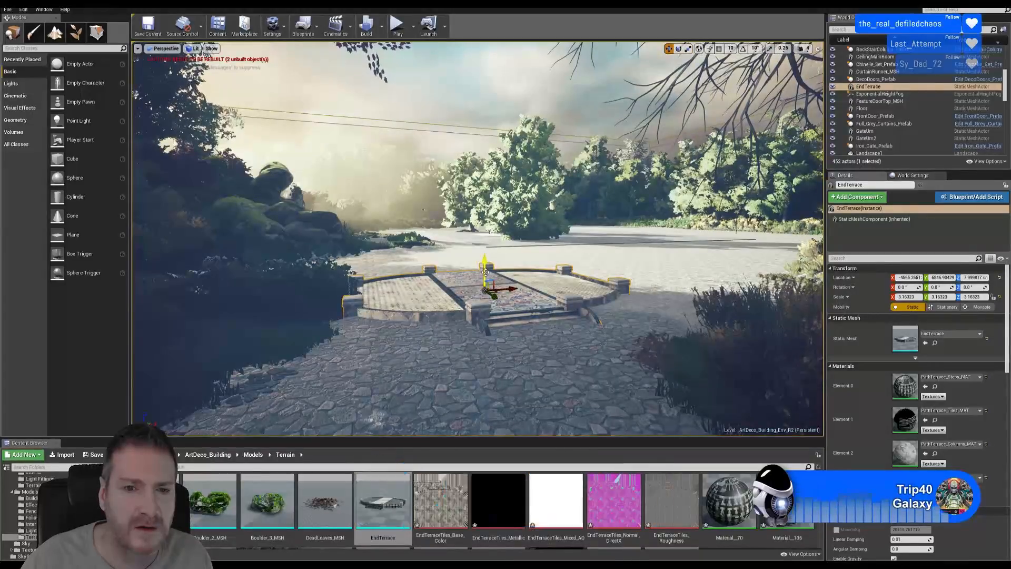
{"action": "left_click_drag", "start_coordinate": [485, 270], "coordinate": [484, 258]}
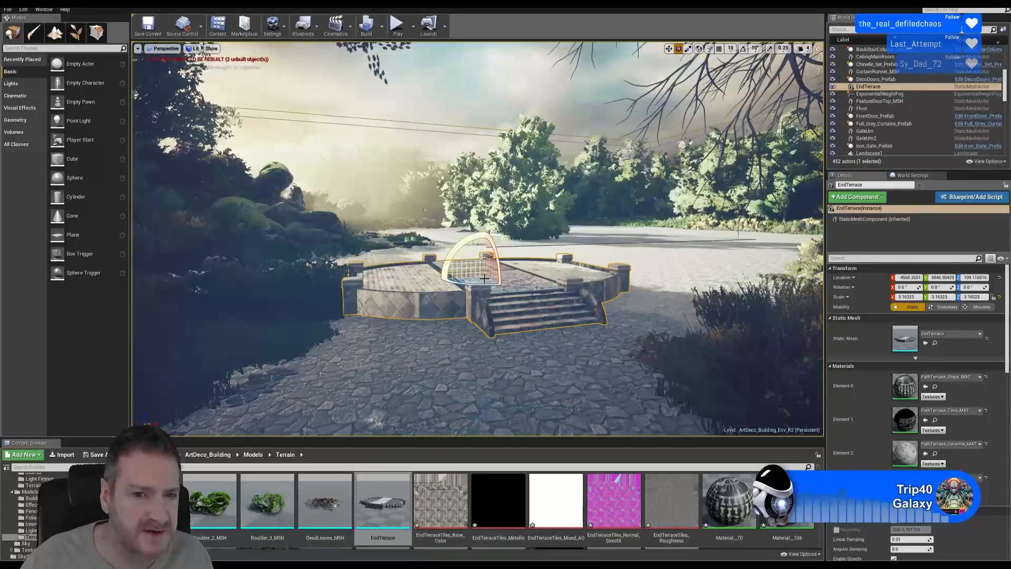
{"action": "left_click_drag", "start_coordinate": [479, 288], "coordinate": [537, 289]}
{"action": "left_click_drag", "start_coordinate": [498, 254], "coordinate": [517, 269]}
{"action": "right_click_drag", "start_coordinate": [519, 270], "coordinate": [519, 290]}
{"action": "key", "text": "e"}
{"action": "key", "text": "w"}
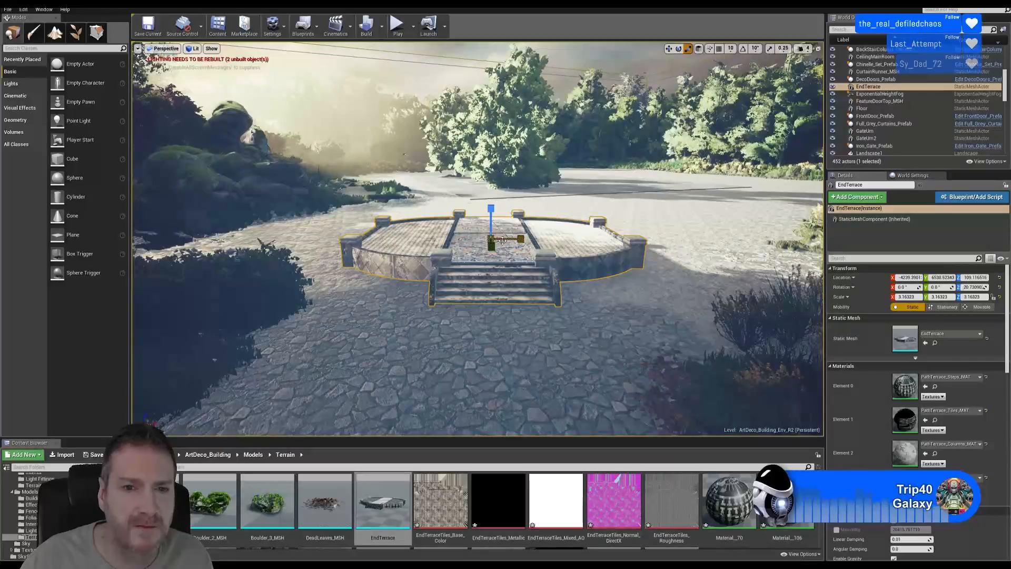
Scale the terrace uniformly to about 4.94 and raise it to a Z location of about 140.
{"action": "left_click_drag", "start_coordinate": [491, 209], "coordinate": [490, 142]}
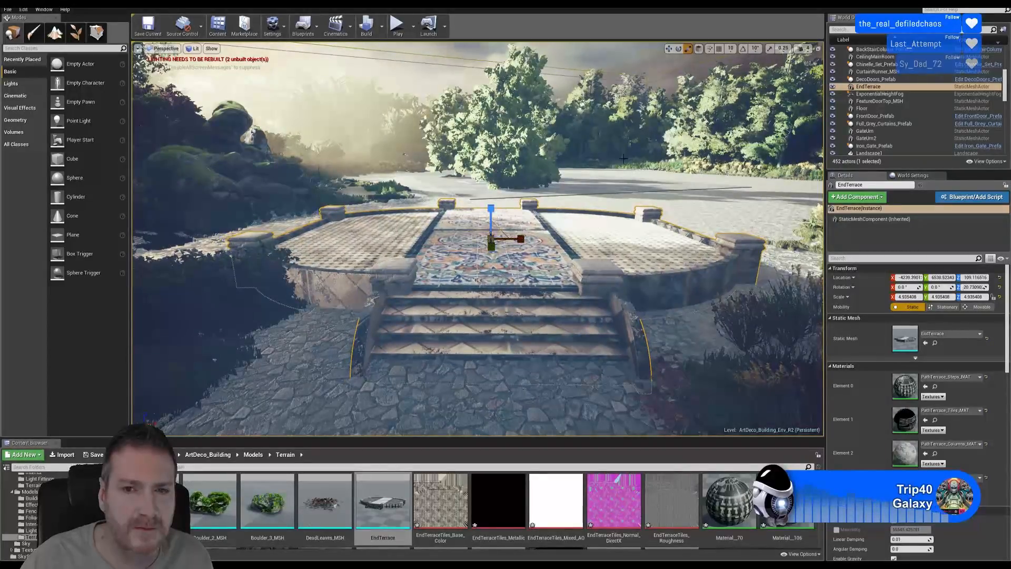
{"action": "left_click", "coordinate": [670, 49]}
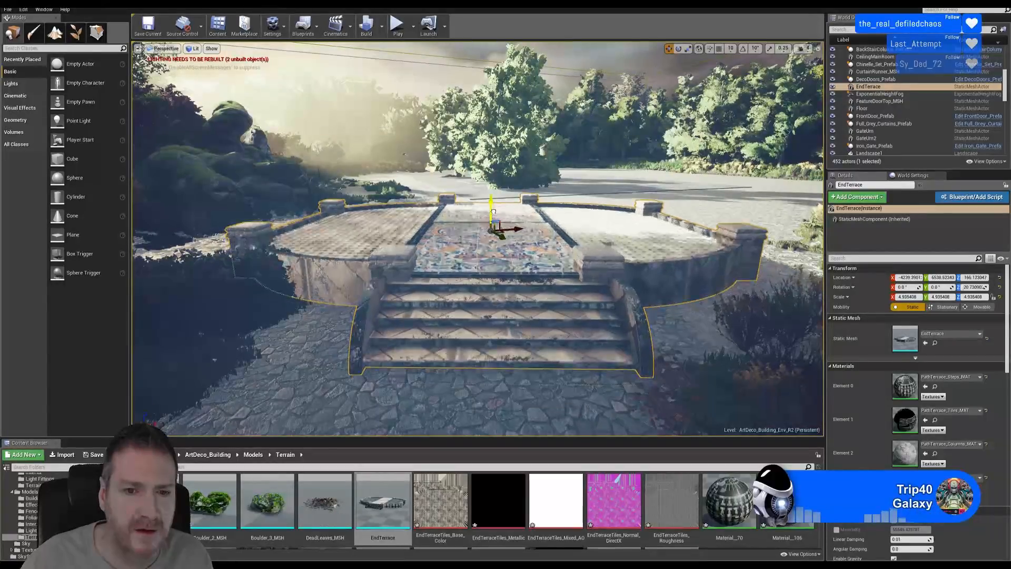
{"action": "left_click_drag", "start_coordinate": [493, 214], "coordinate": [493, 216]}
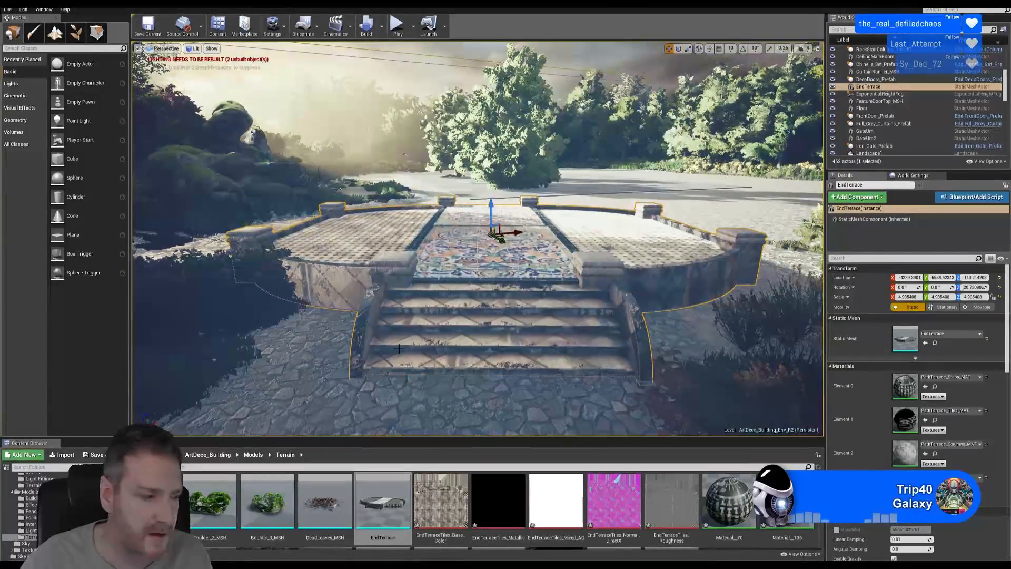
Rotate the terrace a few more degrees about its vertical axis and check its alignment with the path from several sides.
{"action": "right_click_drag", "start_coordinate": [383, 346], "coordinate": [522, 380]}
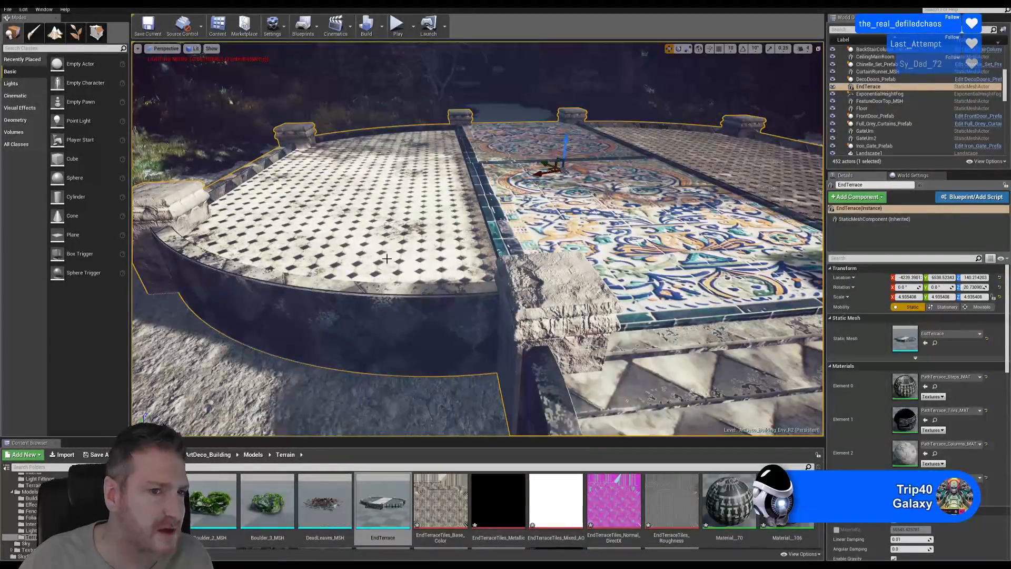
{"action": "right_click_drag", "start_coordinate": [393, 237], "coordinate": [404, 196]}
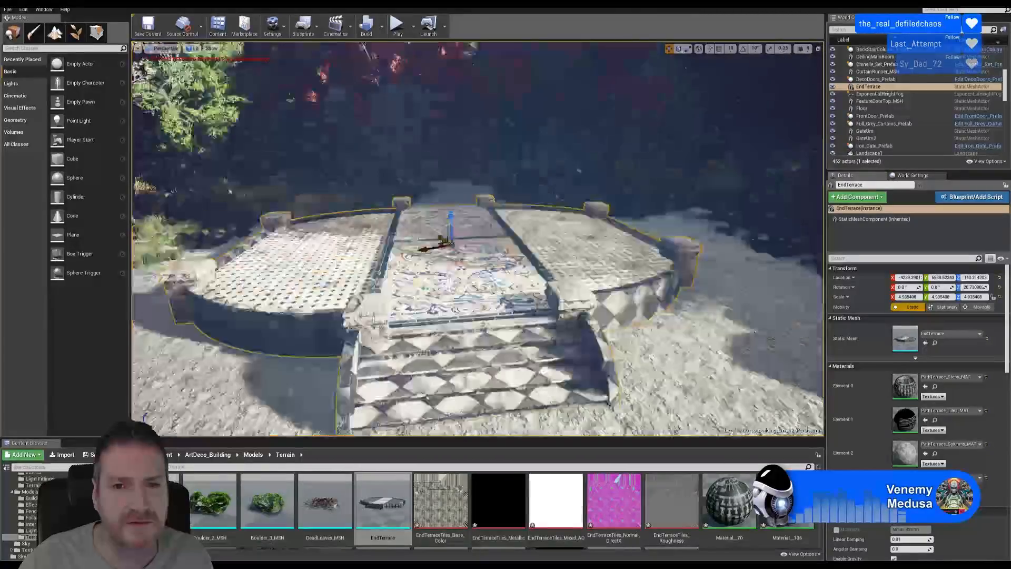
{"action": "left_click", "coordinate": [679, 48]}
{"action": "left_click_drag", "start_coordinate": [463, 255], "coordinate": [479, 255]}
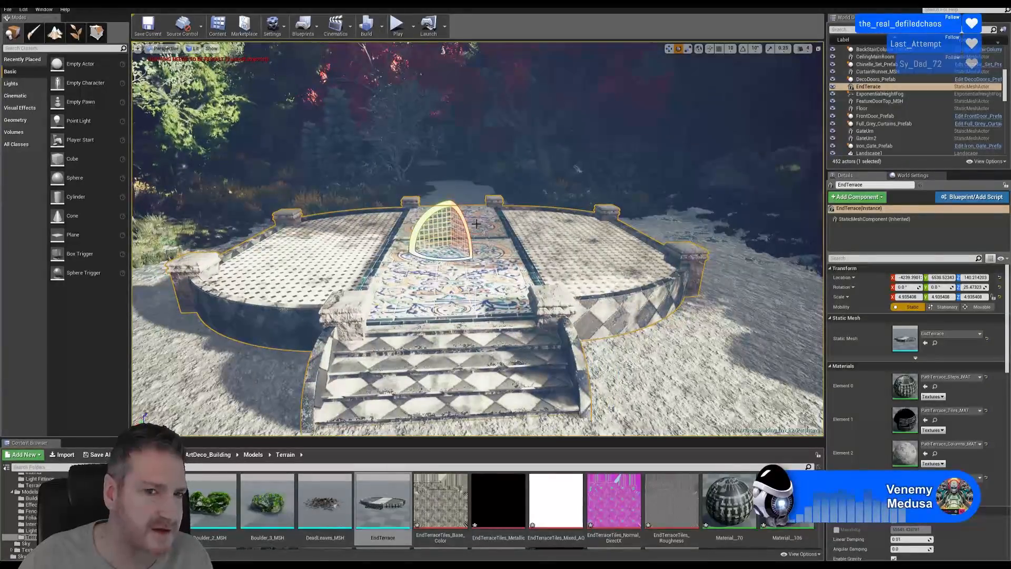
{"action": "right_click_drag", "start_coordinate": [455, 367], "coordinate": [422, 347]}
{"action": "right_click_drag", "start_coordinate": [639, 211], "coordinate": [761, 277]}
{"action": "key", "text": "f"}
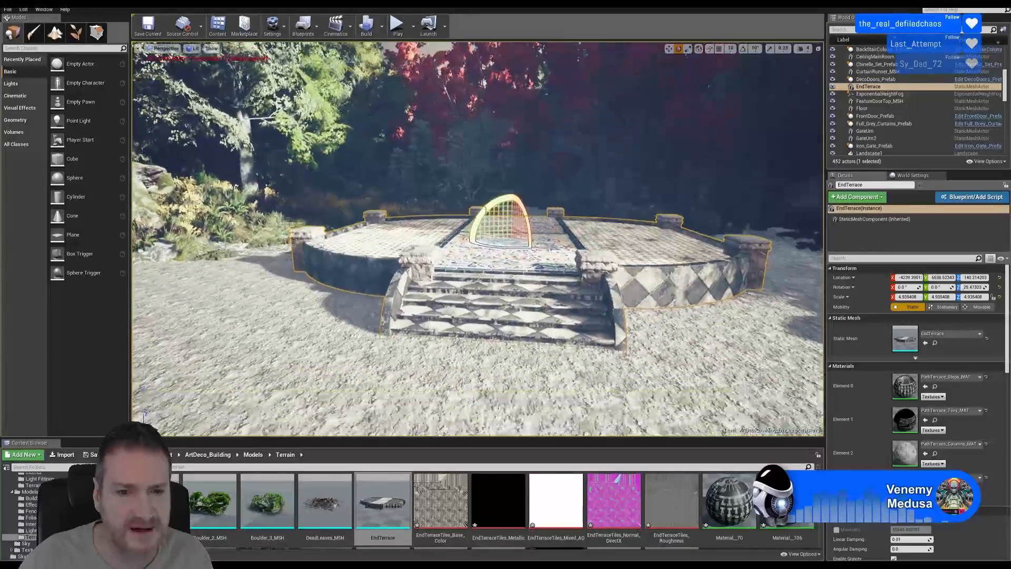
{"action": "key", "text": "w"}
{"action": "right_click_drag", "start_coordinate": [477, 239], "coordinate": [294, 237]}
{"action": "key", "text": "w"}
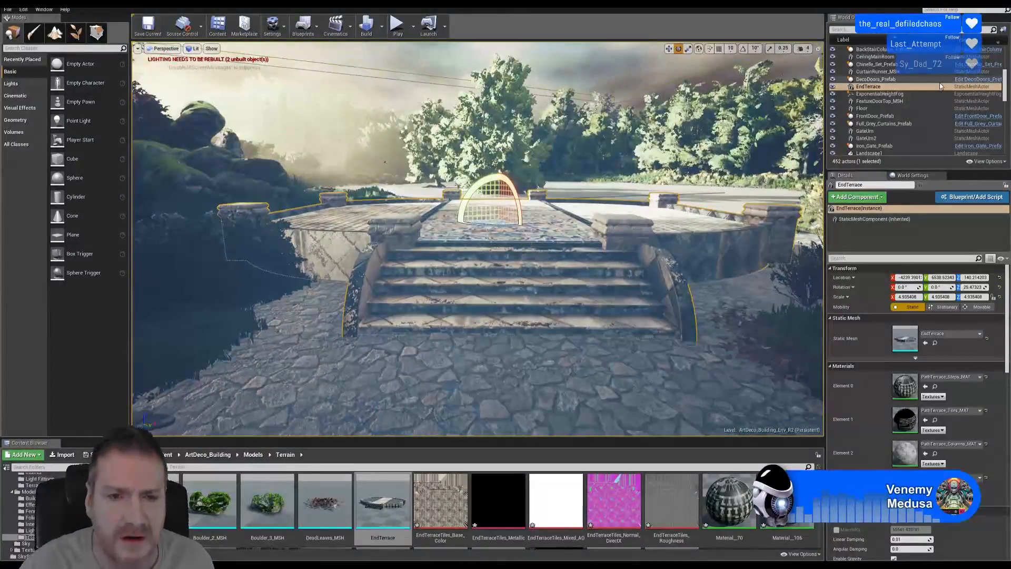
Scale the terrace uniformly to about 5.75 and shift it to an X location of about -4335.
{"action": "left_click", "coordinate": [833, 94]}
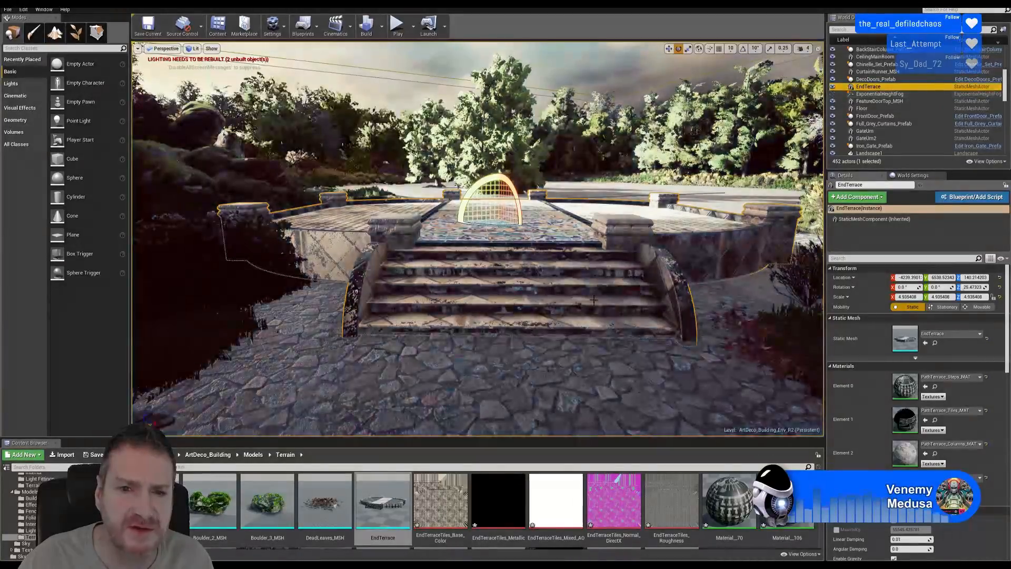
{"action": "right_click_drag", "start_coordinate": [538, 187], "coordinate": [466, 119]}
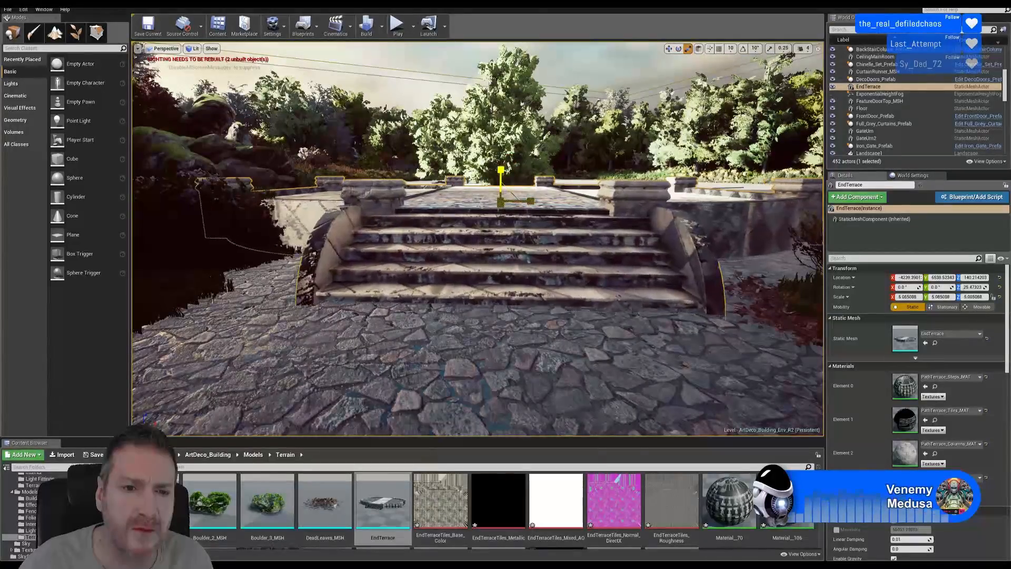
{"action": "left_click_drag", "start_coordinate": [501, 170], "coordinate": [501, 165]}
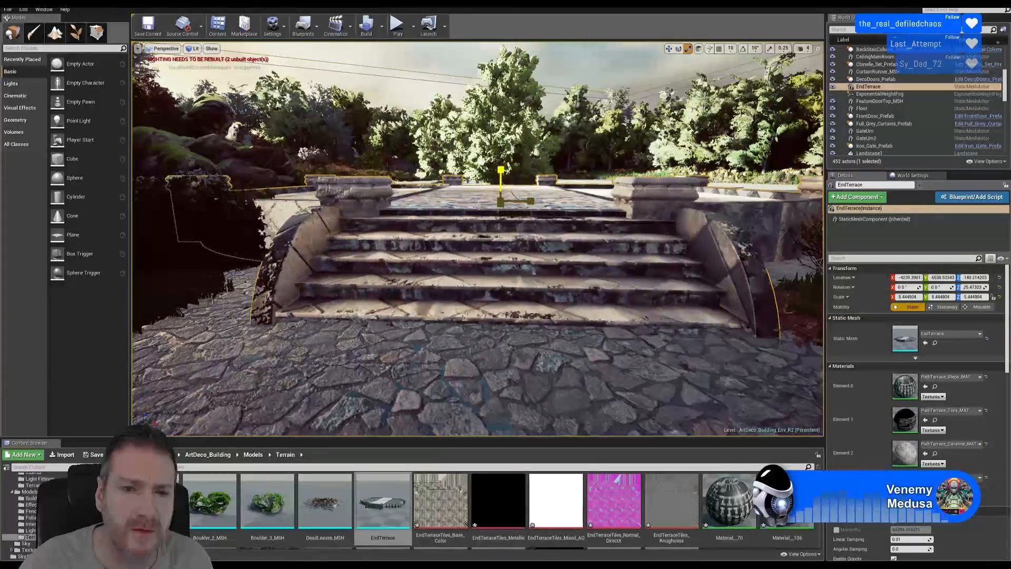
{"action": "right_click_drag", "start_coordinate": [477, 239], "coordinate": [540, 241]}
{"action": "key", "text": "w"}
{"action": "key", "text": "s"}
{"action": "key", "text": "w"}
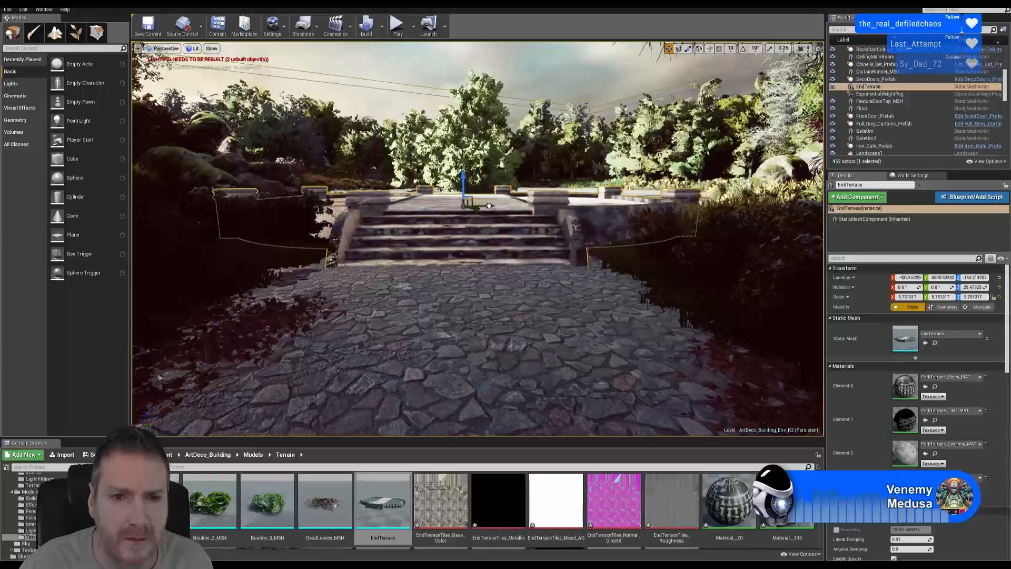
{"action": "right_click_drag", "start_coordinate": [513, 327], "coordinate": [369, 316]}
{"action": "right_click_drag", "start_coordinate": [477, 264], "coordinate": [494, 305]}
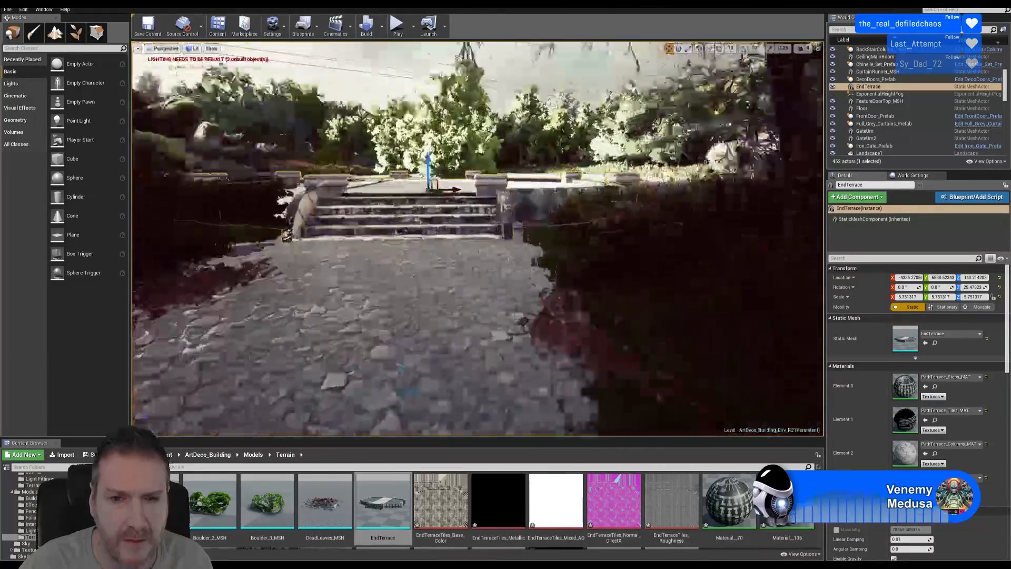
Compare the terrace with the surrounding paving from above and scale it uniformly to about 6.27.
{"action": "key", "text": "w"}
{"action": "right_click_drag", "start_coordinate": [476, 240], "coordinate": [316, 273]}
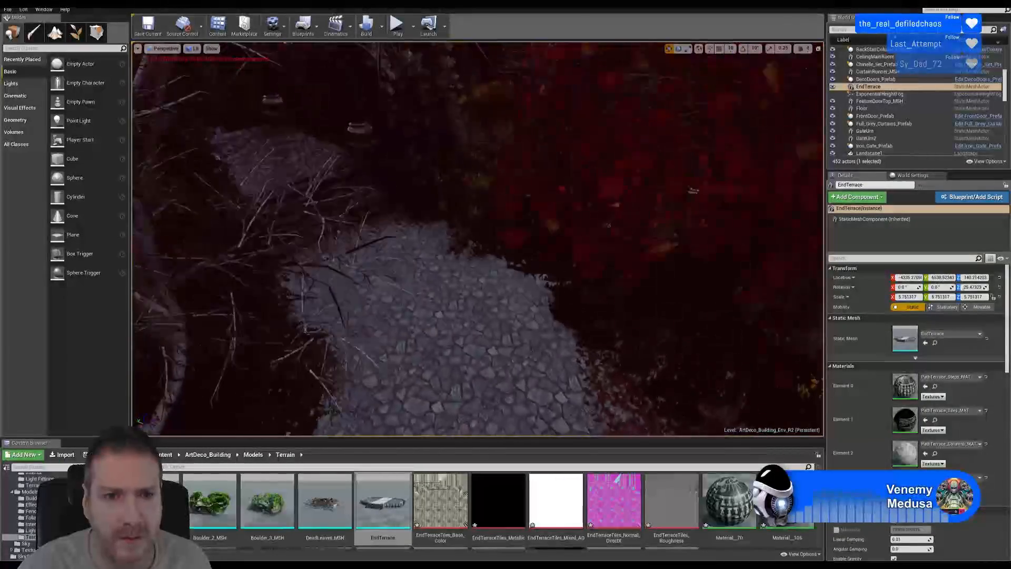
{"action": "right_click_drag", "start_coordinate": [477, 239], "coordinate": [453, 142]}
{"action": "right_click_drag", "start_coordinate": [477, 240], "coordinate": [571, 334]}
{"action": "key", "text": "a"}
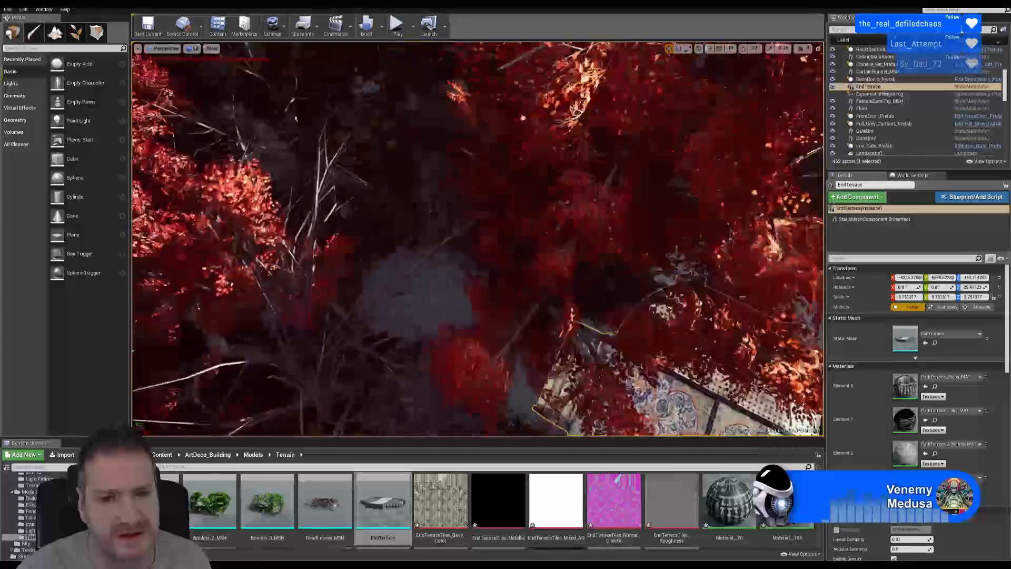
{"action": "right_click_drag", "start_coordinate": [476, 239], "coordinate": [474, 158]}
{"action": "mouse_move", "coordinate": [477, 239]}
{"action": "right_mouse_down"}
{"action": "mouse_move", "coordinate": [440, 253]}
{"action": "mouse_move", "coordinate": [448, 152]}
{"action": "mouse_move", "coordinate": [542, 189]}
{"action": "mouse_move", "coordinate": [445, 239]}
{"action": "mouse_move", "coordinate": [472, 250]}
{"action": "right_mouse_up"}
{"action": "key", "text": "w"}
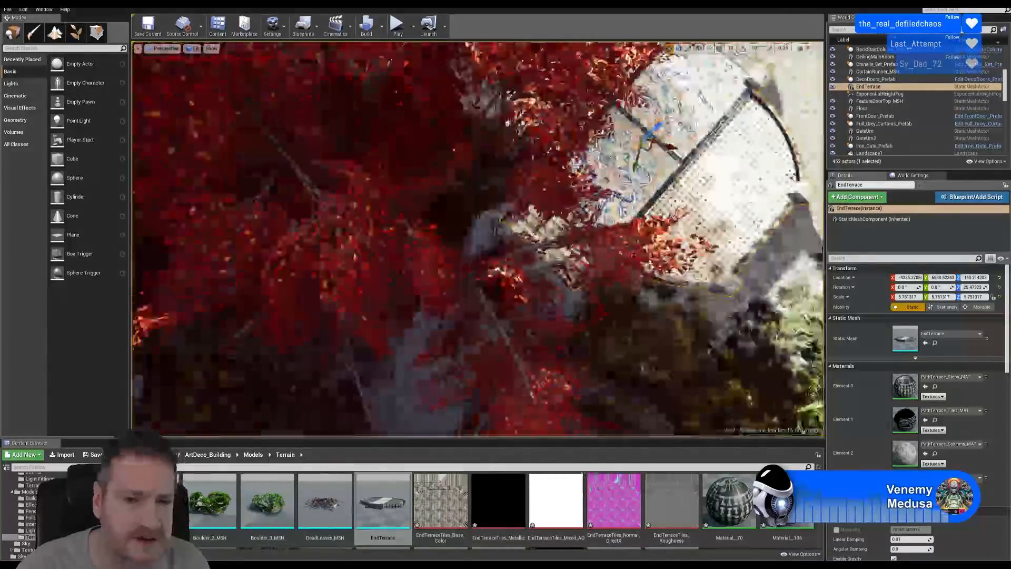
{"action": "right_click_drag", "start_coordinate": [477, 239], "coordinate": [571, 232]}
{"action": "right_click_drag", "start_coordinate": [477, 239], "coordinate": [205, 279]}
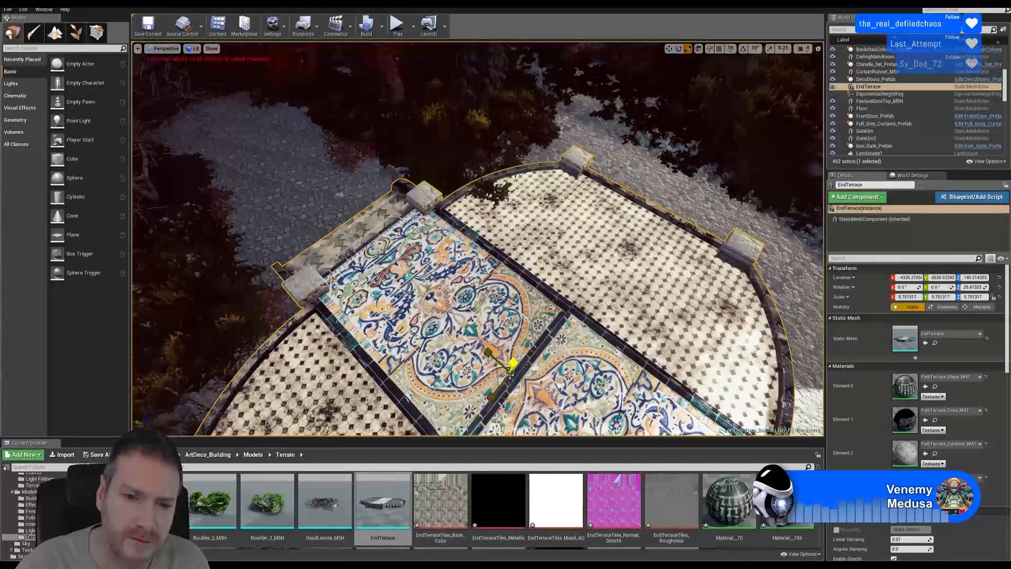
{"action": "left_click_drag", "start_coordinate": [510, 374], "coordinate": [513, 364]}
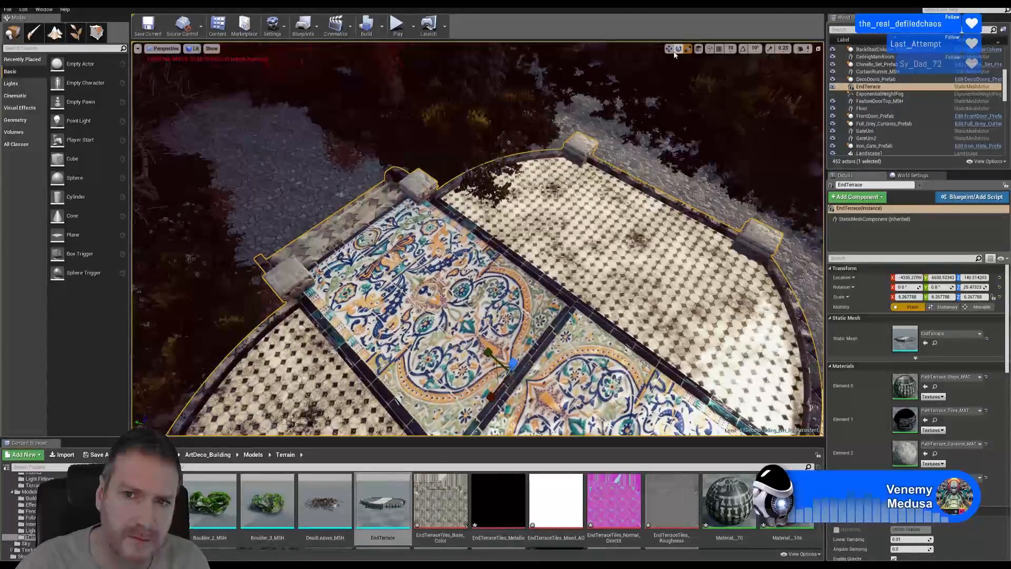
Move the terrace to about X -4341, Y 6447 at the end of the path and raise it to a Z location of about 180.
{"action": "right_click_drag", "start_coordinate": [501, 193], "coordinate": [428, 134]}
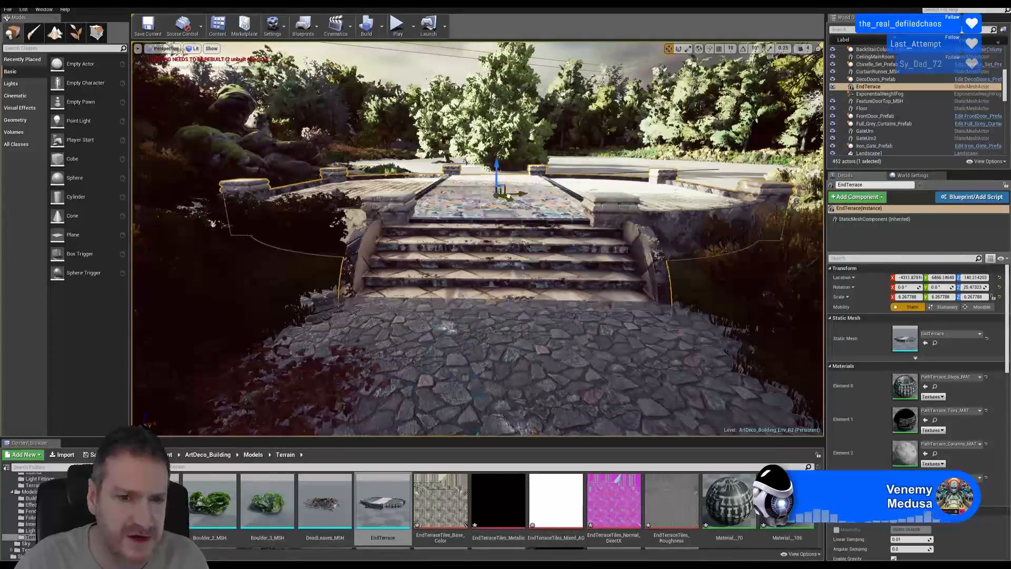
{"action": "left_click_drag", "start_coordinate": [508, 196], "coordinate": [506, 197]}
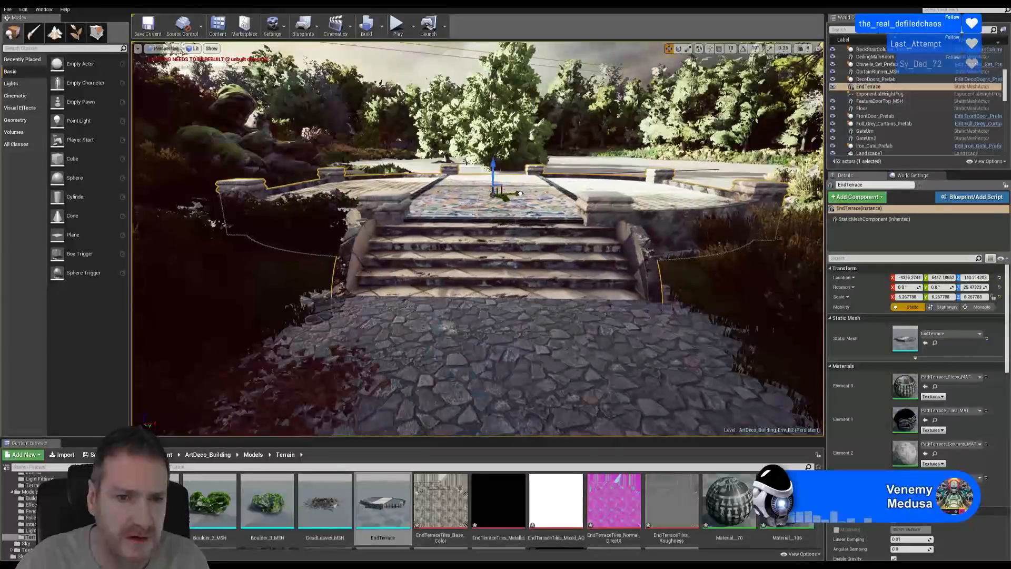
{"action": "left_click_drag", "start_coordinate": [520, 194], "coordinate": [519, 194]}
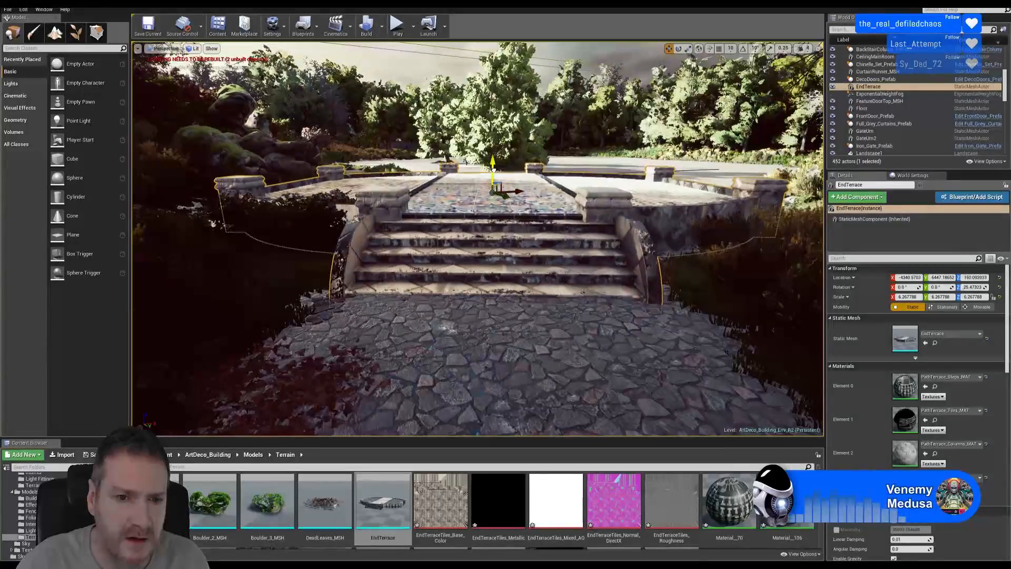
{"action": "right_click_drag", "start_coordinate": [606, 336], "coordinate": [721, 327]}
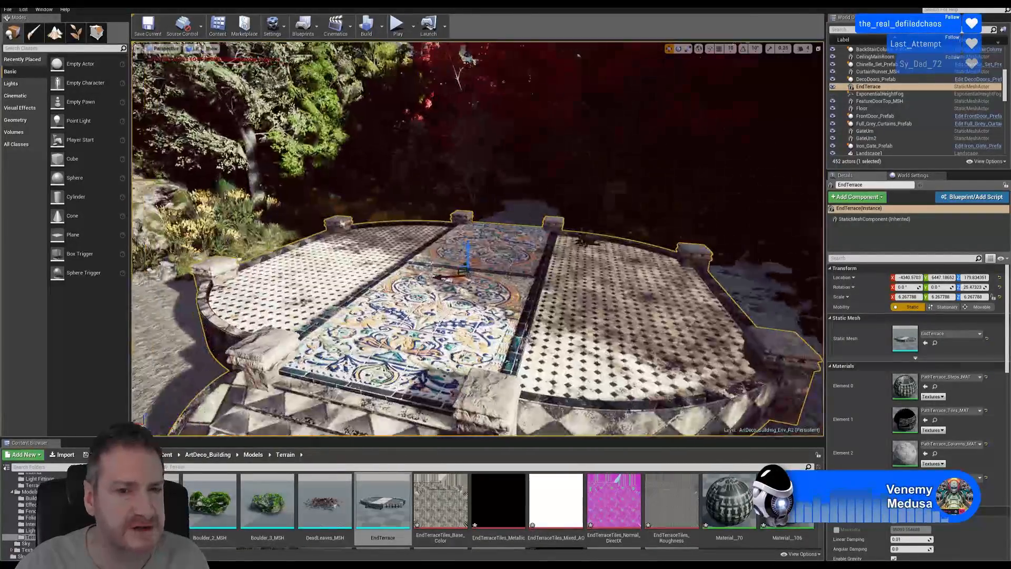
Examine the terrace's tiled floor, rim and far steps against the surrounding paving and pond, and clear the selection.
{"action": "right_click_drag", "start_coordinate": [722, 327], "coordinate": [703, 326]}
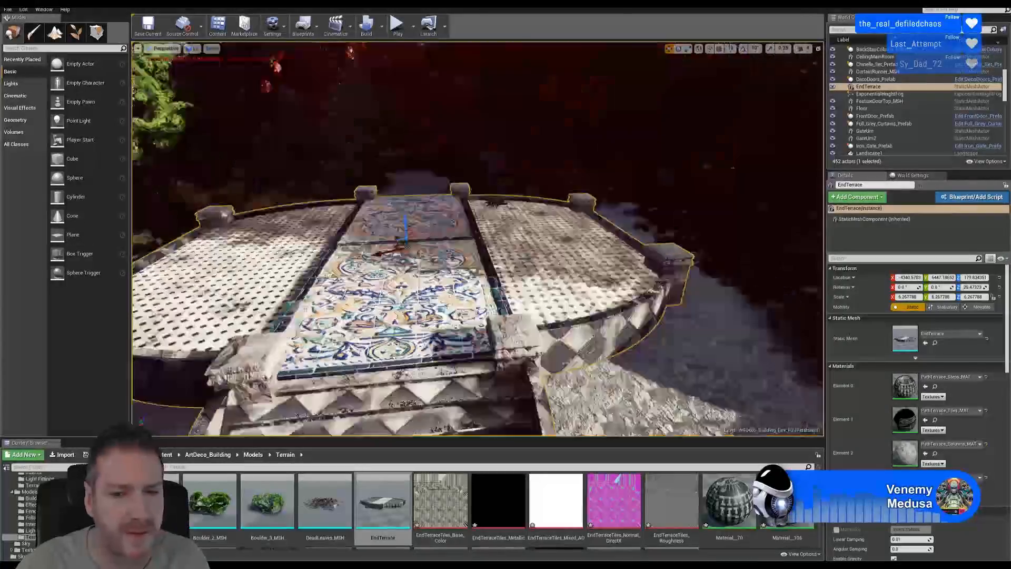
{"action": "right_click_drag", "start_coordinate": [350, 52], "coordinate": [400, 53]}
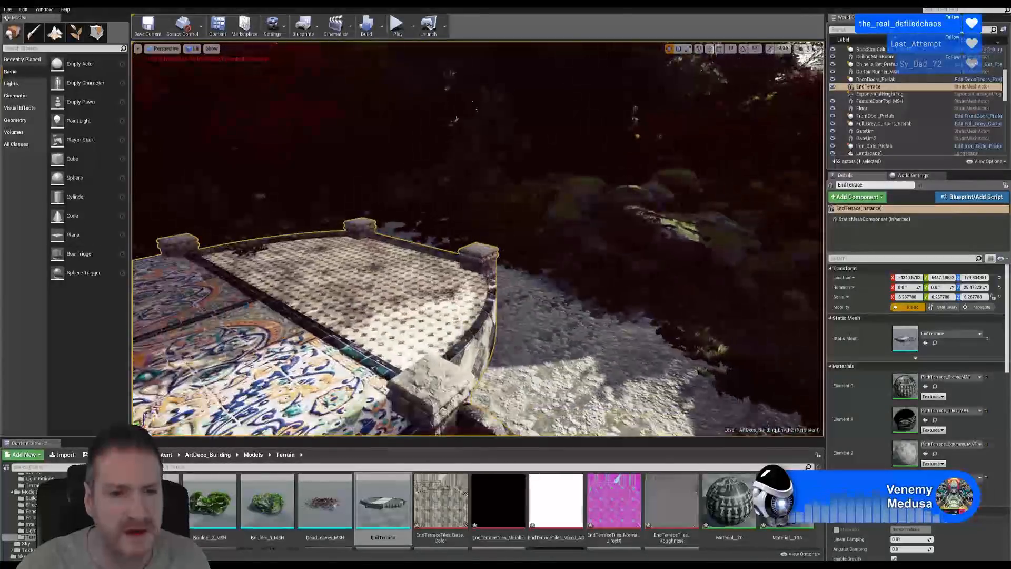
{"action": "right_click_drag", "start_coordinate": [456, 119], "coordinate": [516, 120]}
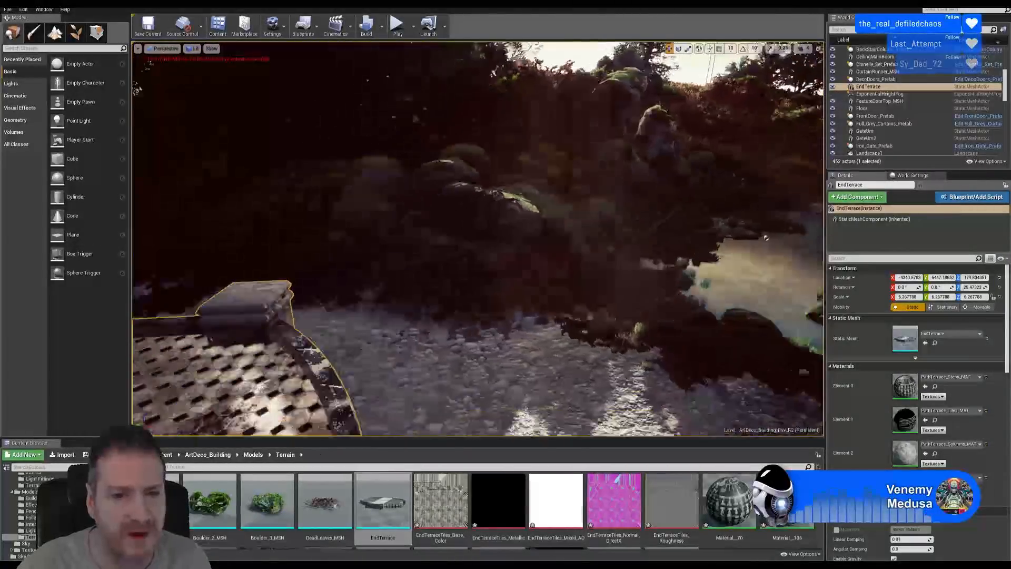
{"action": "right_click_drag", "start_coordinate": [477, 239], "coordinate": [542, 219]}
{"action": "right_click_drag", "start_coordinate": [369, 271], "coordinate": [408, 262]}
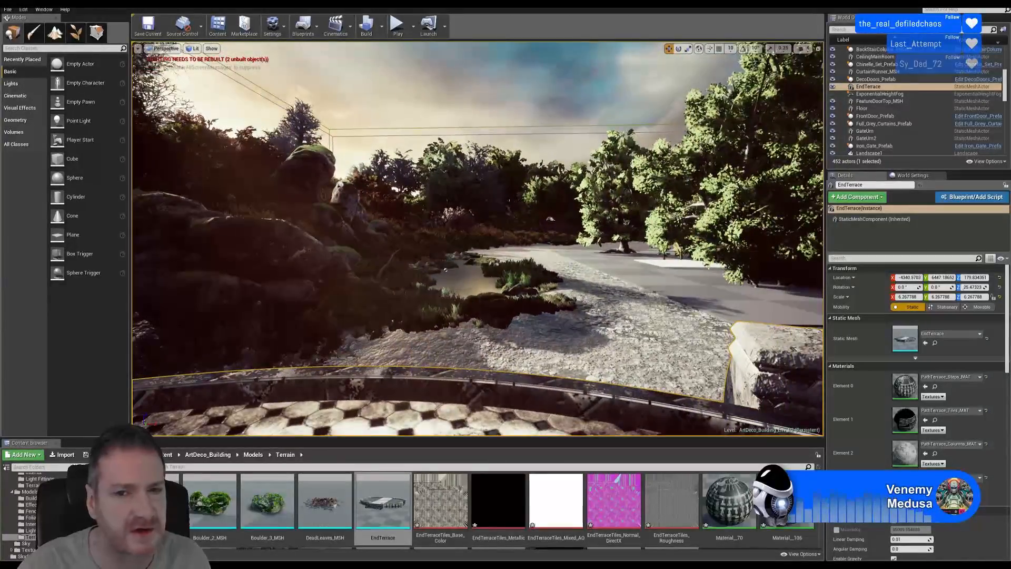
{"action": "right_click_drag", "start_coordinate": [536, 288], "coordinate": [558, 308]}
{"action": "key", "text": "w"}
{"action": "key", "text": "f"}
{"action": "key", "text": "q"}
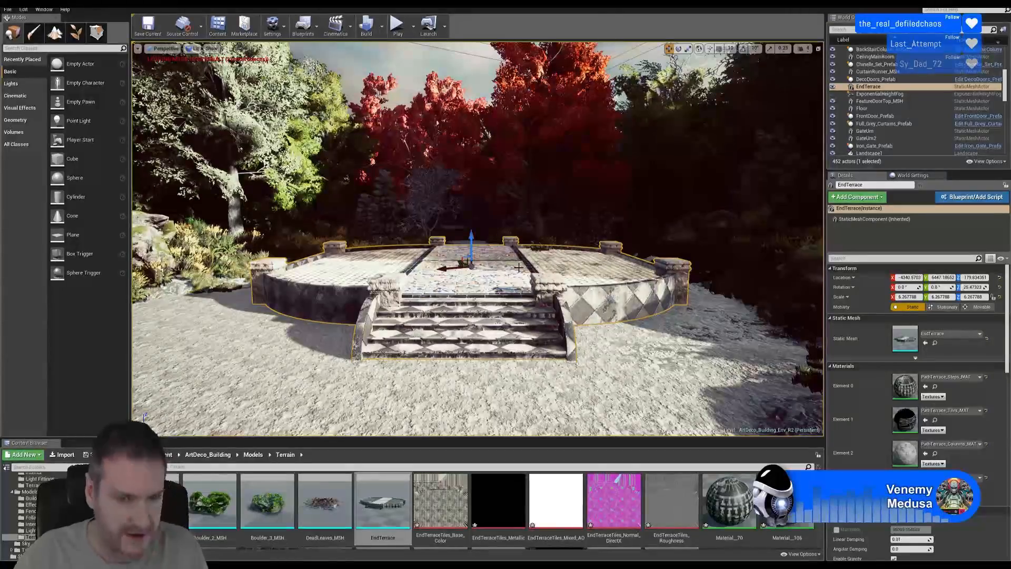
{"action": "key", "text": "Escape"}
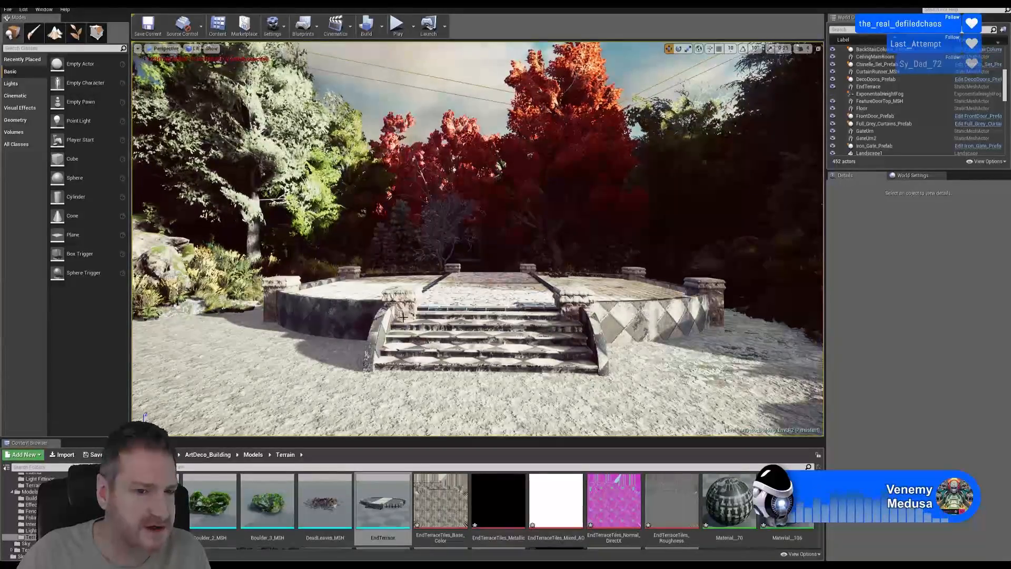
Examine how the terrace's path-side steps and walls meet the stone path and the planting on both sides.
{"action": "mouse_move", "coordinate": [403, 317]}
{"action": "right_mouse_down"}
{"action": "mouse_move", "coordinate": [466, 347]}
{"action": "mouse_move", "coordinate": [451, 348]}
{"action": "mouse_move", "coordinate": [431, 343]}
{"action": "mouse_move", "coordinate": [727, 346]}
{"action": "mouse_move", "coordinate": [653, 322]}
{"action": "mouse_move", "coordinate": [400, 319]}
{"action": "right_mouse_up"}
{"action": "key", "text": "w"}
{"action": "key", "text": "w"}
{"action": "key", "text": "s"}
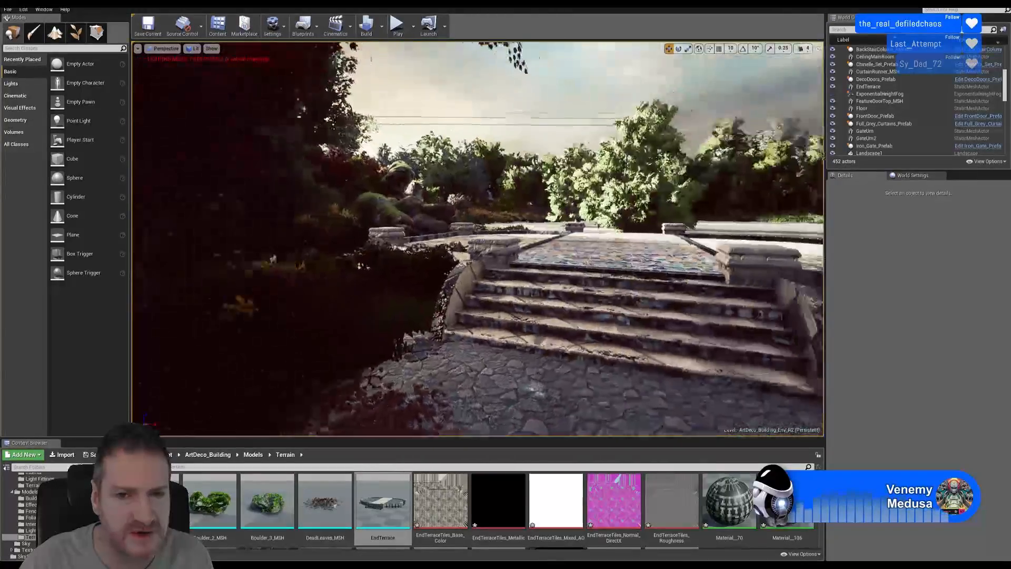
{"action": "key", "text": "q"}
{"action": "mouse_move", "coordinate": [505, 316]}
{"action": "right_mouse_down"}
{"action": "mouse_move", "coordinate": [513, 318]}
{"action": "mouse_move", "coordinate": [405, 316]}
{"action": "mouse_move", "coordinate": [533, 318]}
{"action": "mouse_move", "coordinate": [442, 321]}
{"action": "mouse_move", "coordinate": [411, 337]}
{"action": "mouse_move", "coordinate": [400, 358]}
{"action": "mouse_move", "coordinate": [474, 324]}
{"action": "mouse_move", "coordinate": [562, 322]}
{"action": "mouse_move", "coordinate": [495, 311]}
{"action": "right_mouse_up"}
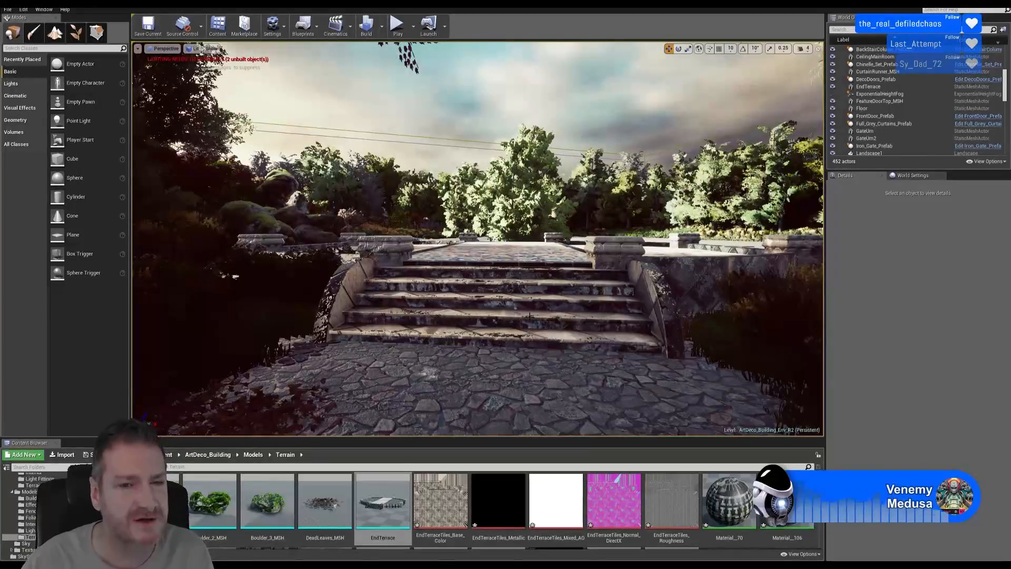
{"action": "right_click_drag", "start_coordinate": [530, 316], "coordinate": [573, 314]}
{"action": "key", "text": "e"}
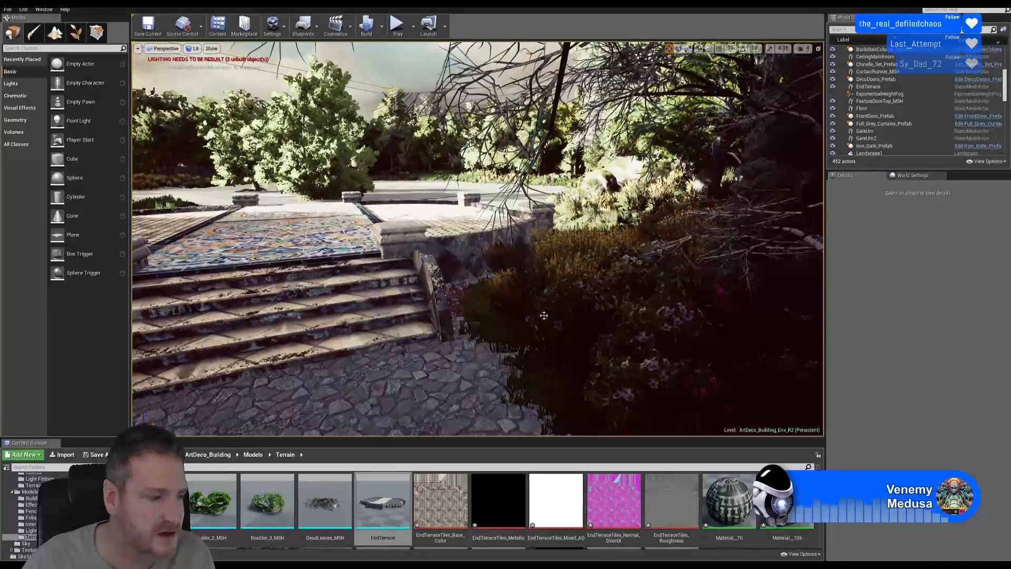
{"action": "right_click_drag", "start_coordinate": [544, 315], "coordinate": [474, 287]}
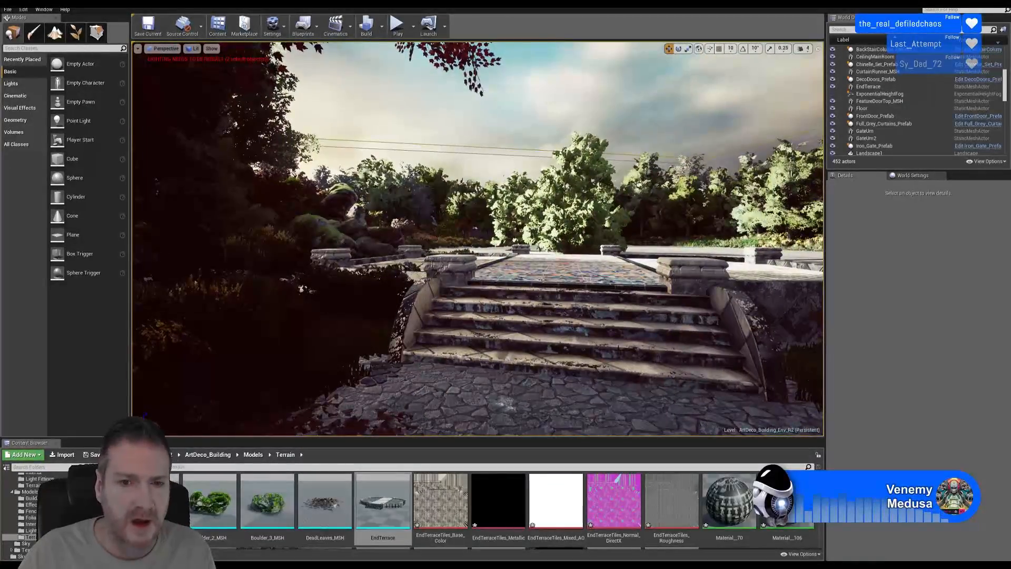
{"action": "right_click_drag", "start_coordinate": [619, 349], "coordinate": [726, 348]}
{"action": "right_click_drag", "start_coordinate": [478, 240], "coordinate": [410, 253]}
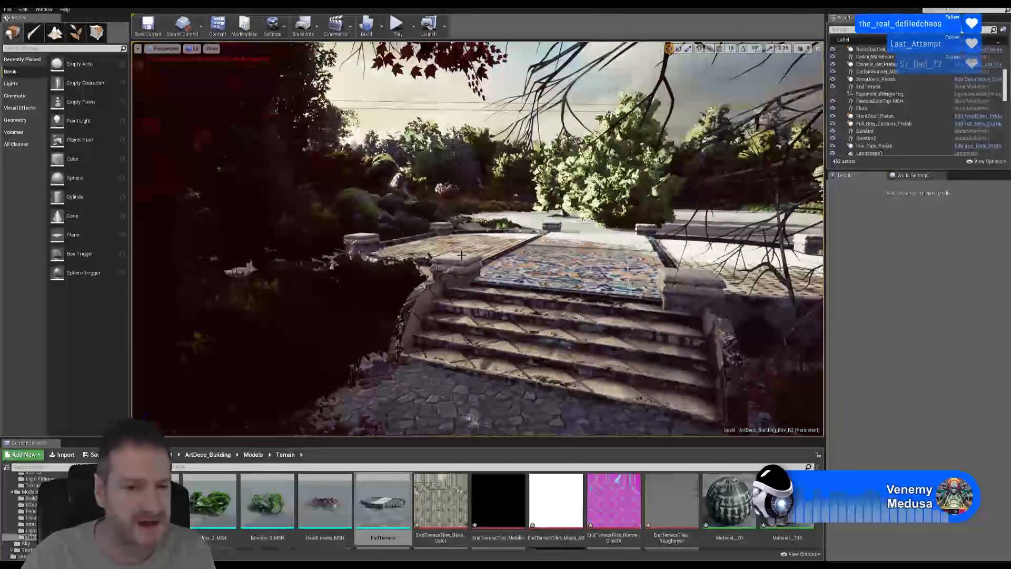
{"action": "right_click_drag", "start_coordinate": [510, 277], "coordinate": [390, 279]}
{"action": "right_click_drag", "start_coordinate": [477, 239], "coordinate": [698, 242]}
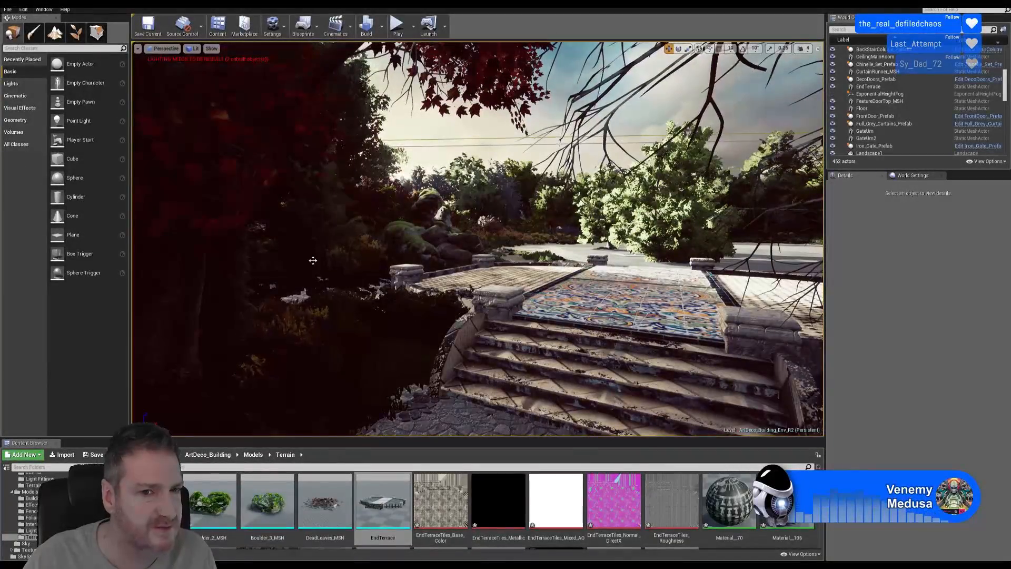
{"action": "right_click_drag", "start_coordinate": [474, 237], "coordinate": [663, 239]}
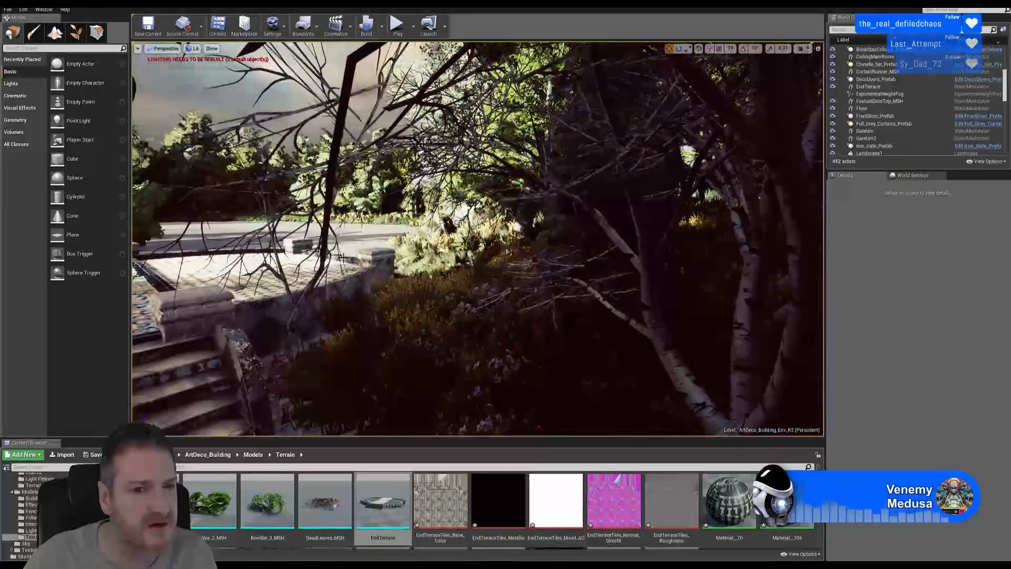
{"action": "right_click_drag", "start_coordinate": [423, 297], "coordinate": [266, 298]}
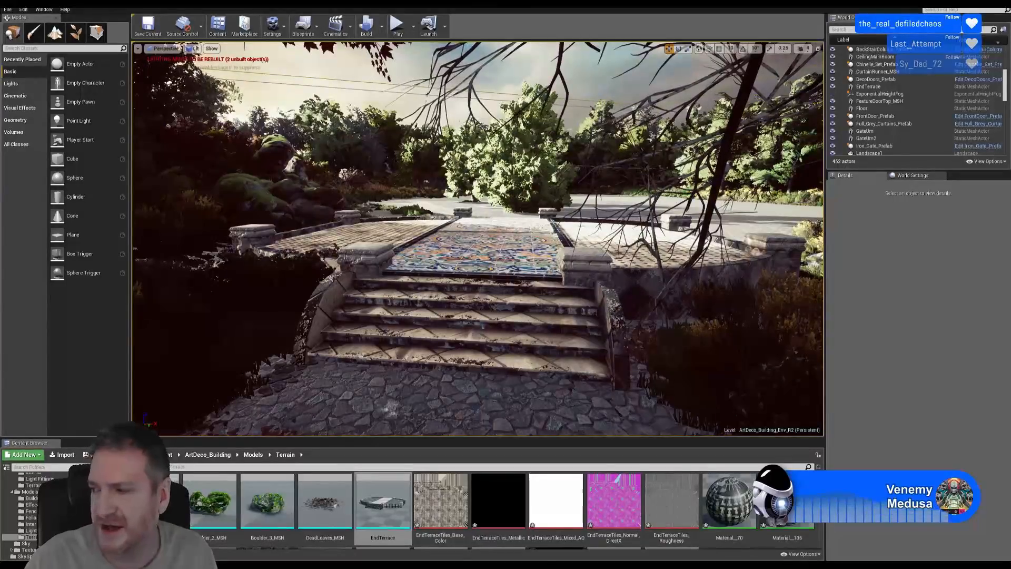
{"action": "right_click_drag", "start_coordinate": [472, 307], "coordinate": [465, 311]}
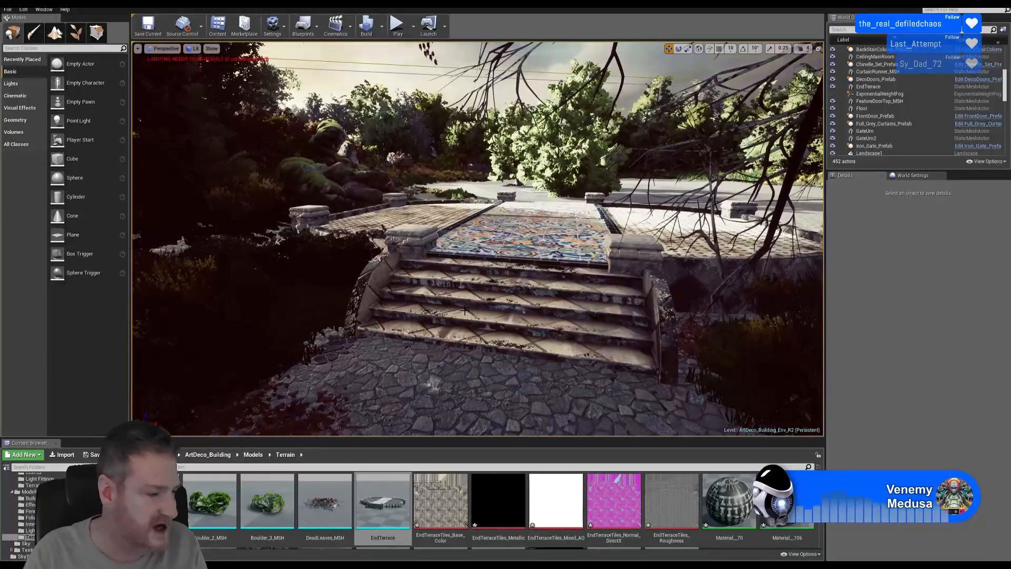